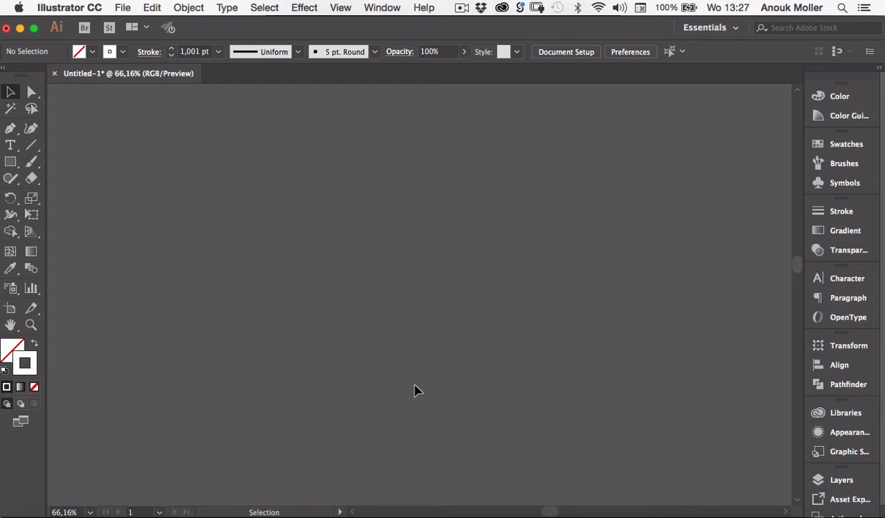
Start a new document and name it "paper collage 3d"
click(123, 7)
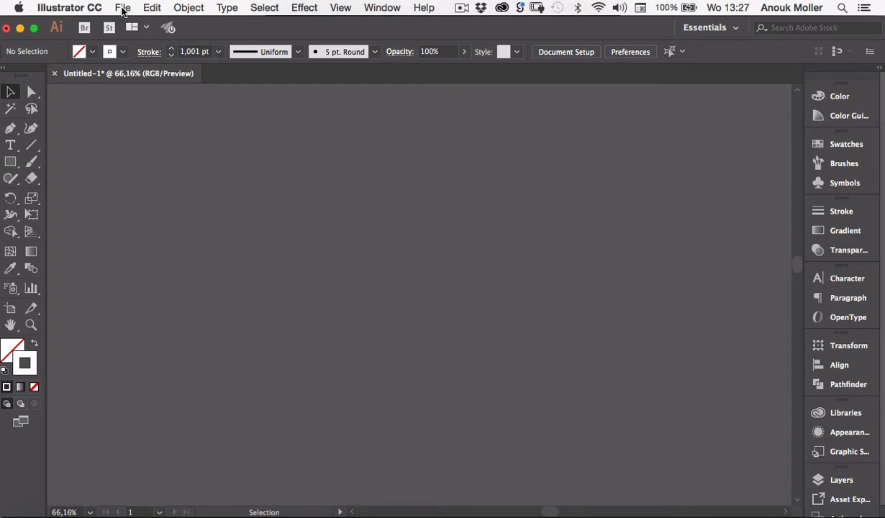
click(135, 80)
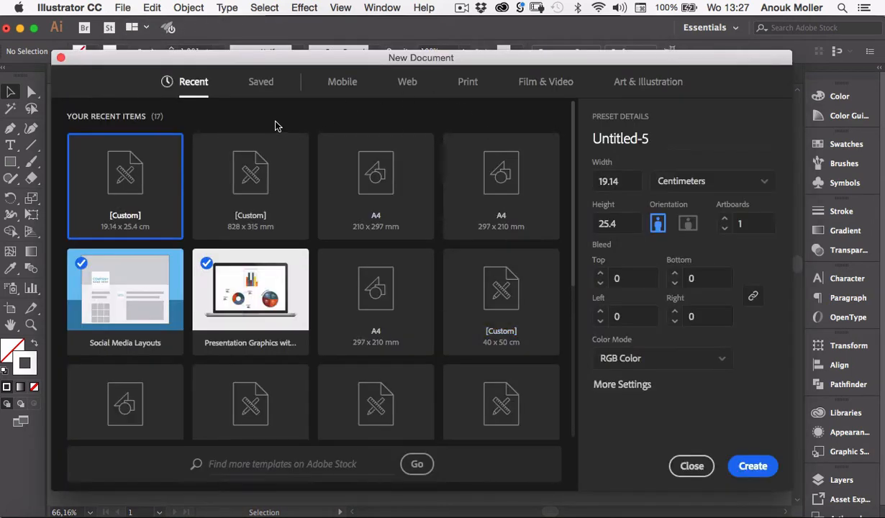
click(636, 137)
click(640, 135)
drag(647, 133, 581, 117)
text(pap)
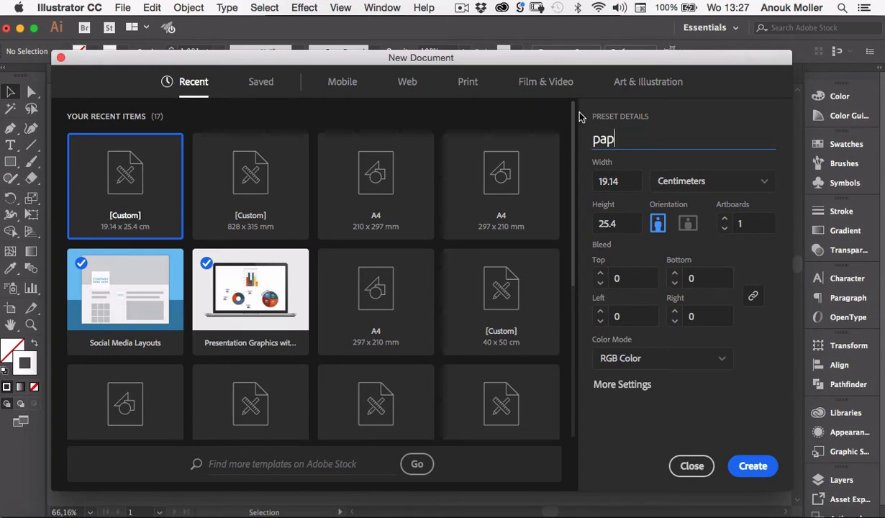
text(er collage 3d)
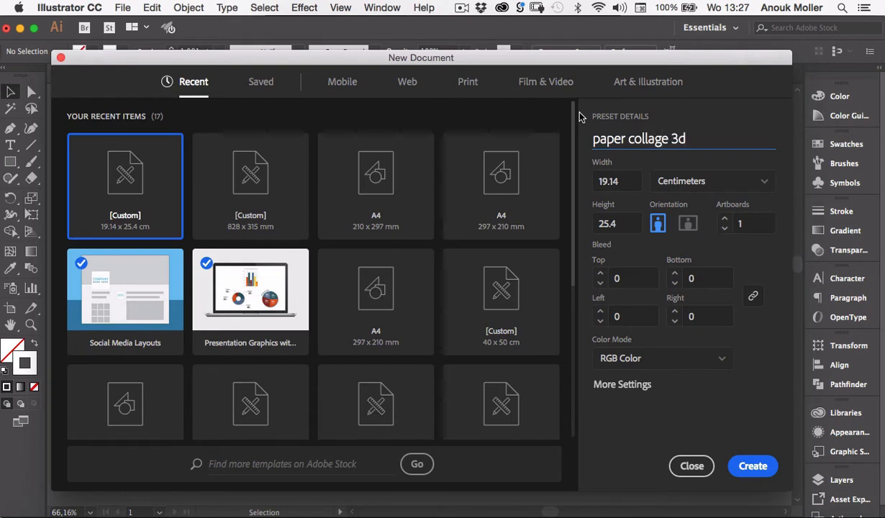
Create the document in portrait at 19.14 cm wide and 25.4 cm high, in RGB color
double_click(605, 181)
click(619, 224)
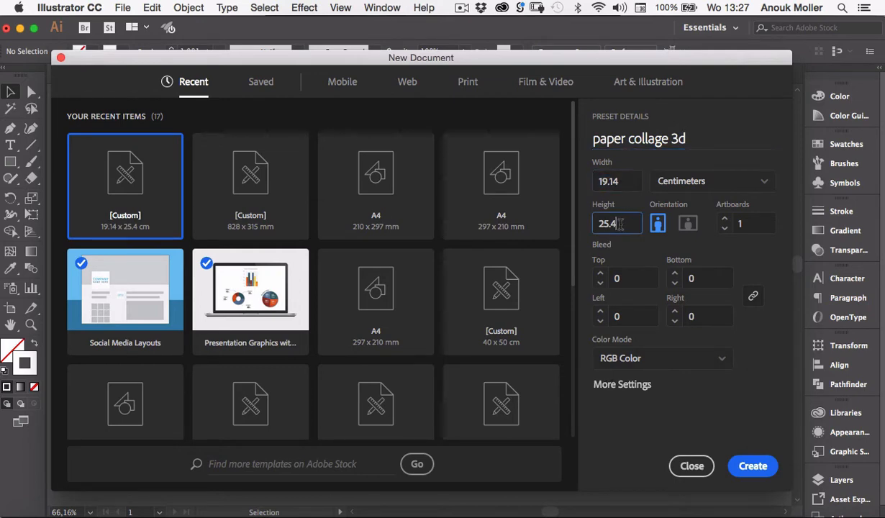
double_click(607, 178)
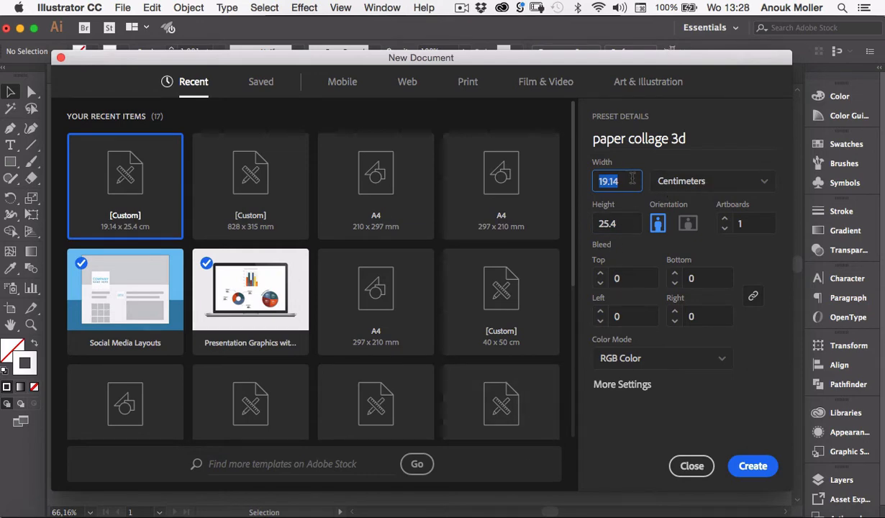
double_click(603, 215)
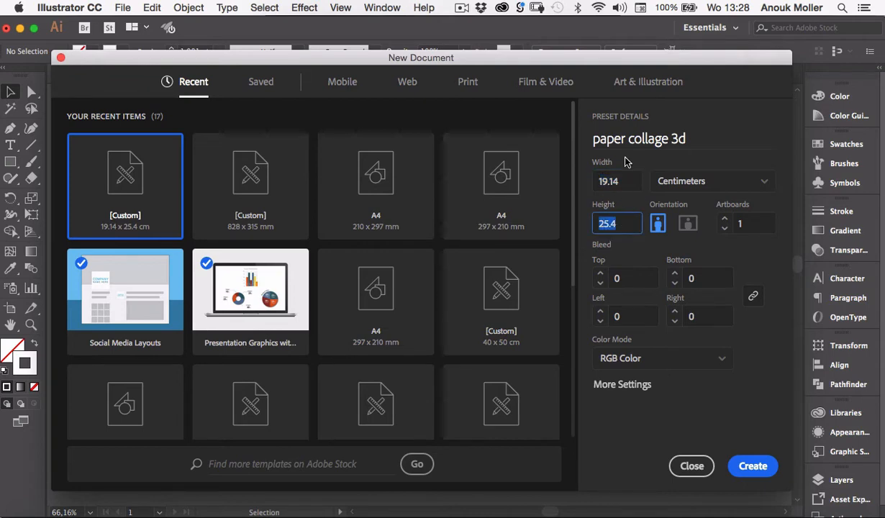
click(629, 223)
click(768, 469)
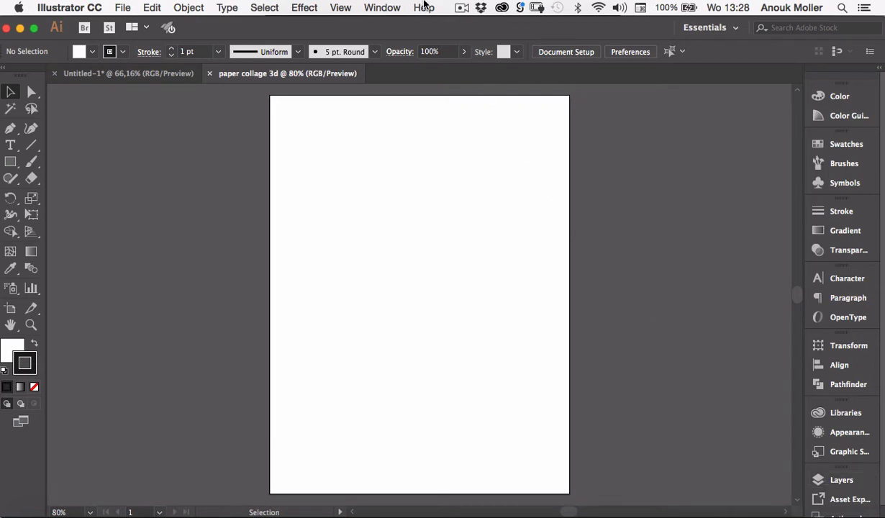
Show the document's layers and rename Layer 1 as "background"
click(385, 6)
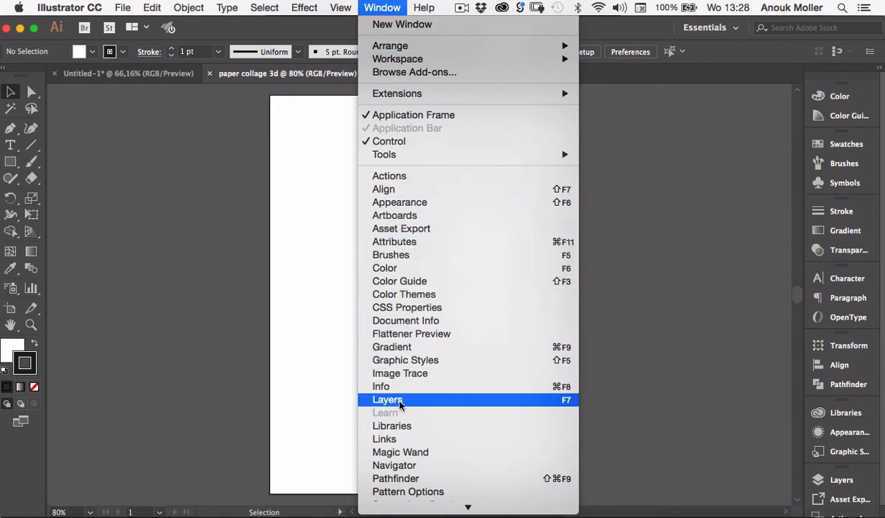
click(650, 419)
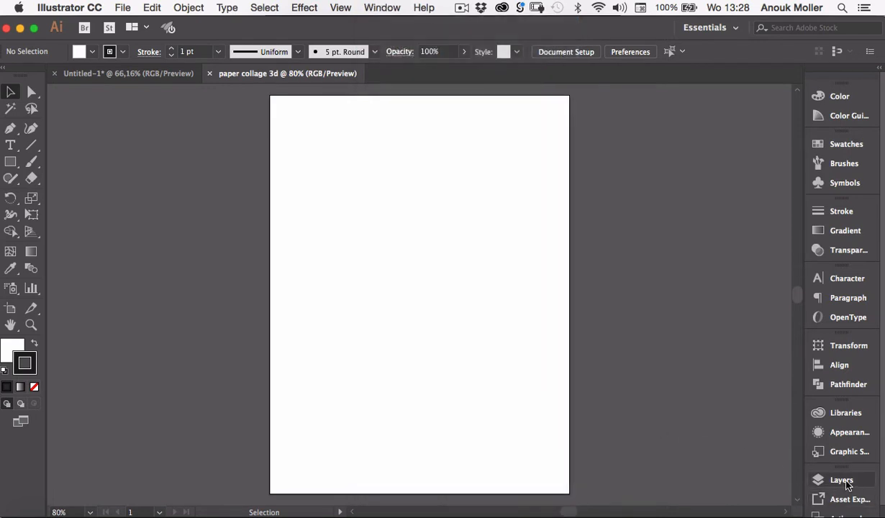
click(834, 478)
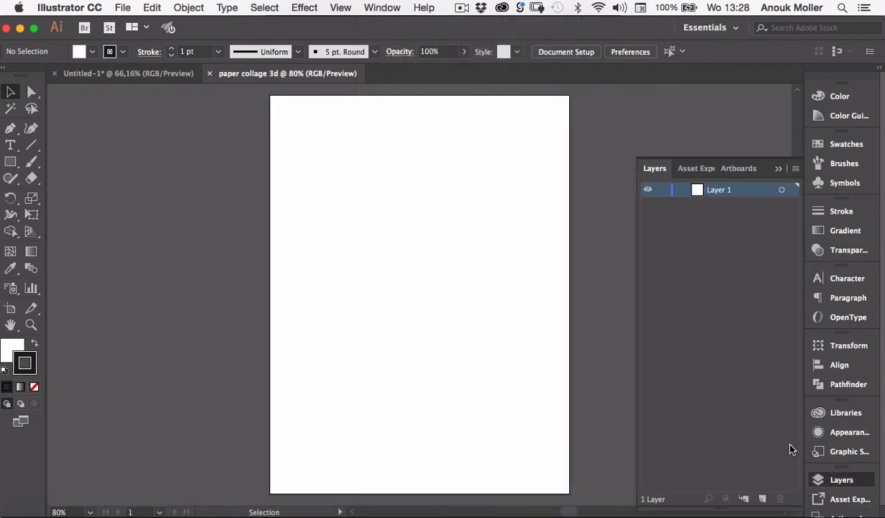
double_click(719, 189)
text(b)
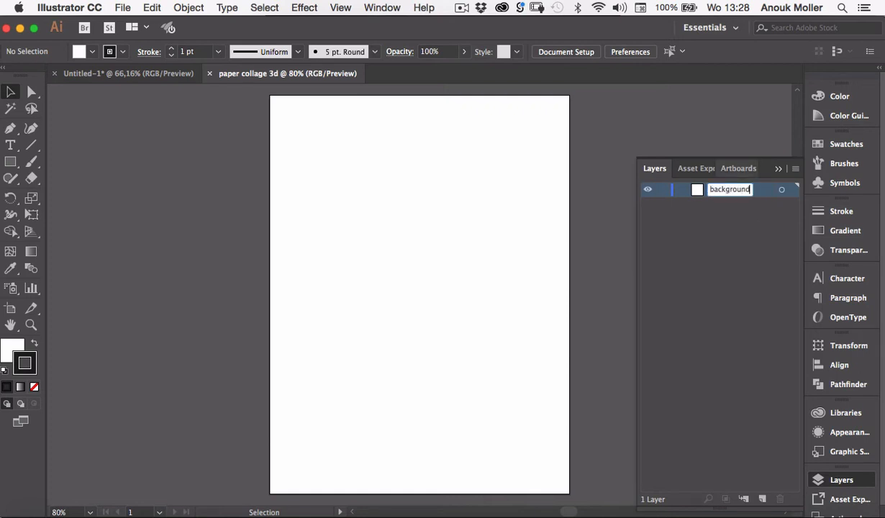
text(ackground)
key(Return)
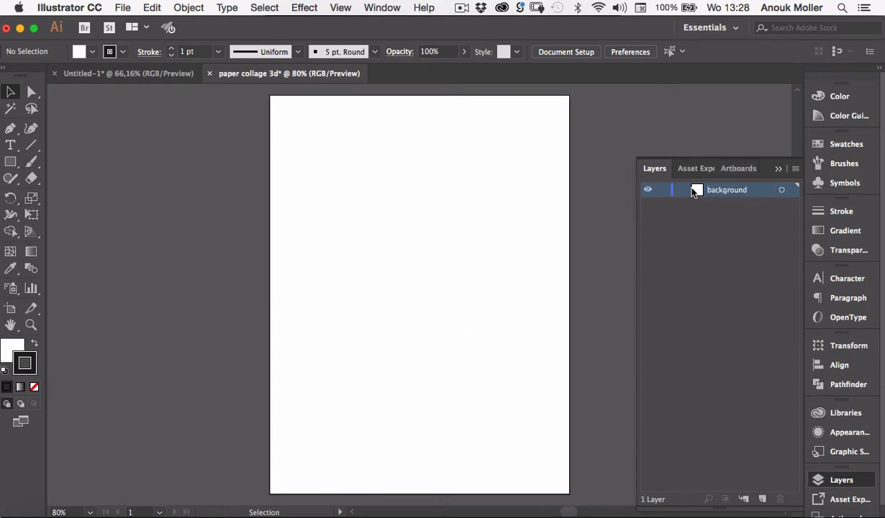
Draw a rectangle covering the whole artboard, with no stroke and a white fill
click(9, 163)
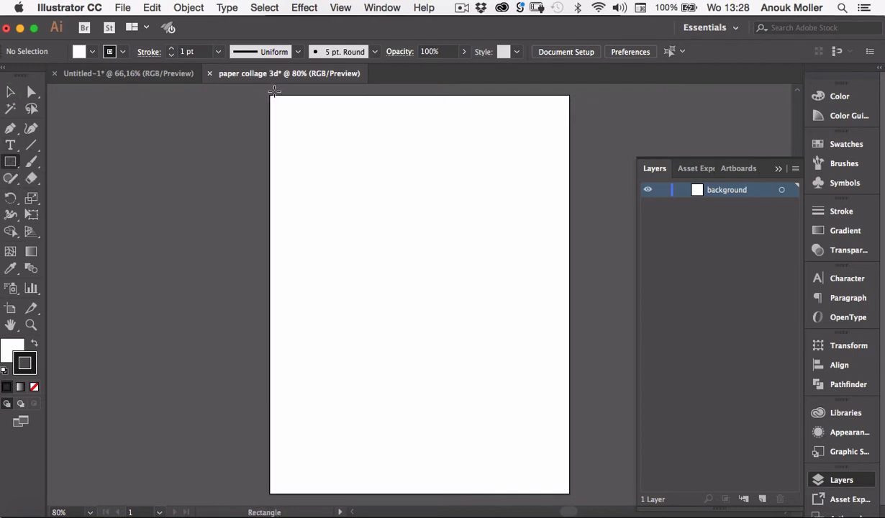
drag(268, 95, 569, 495)
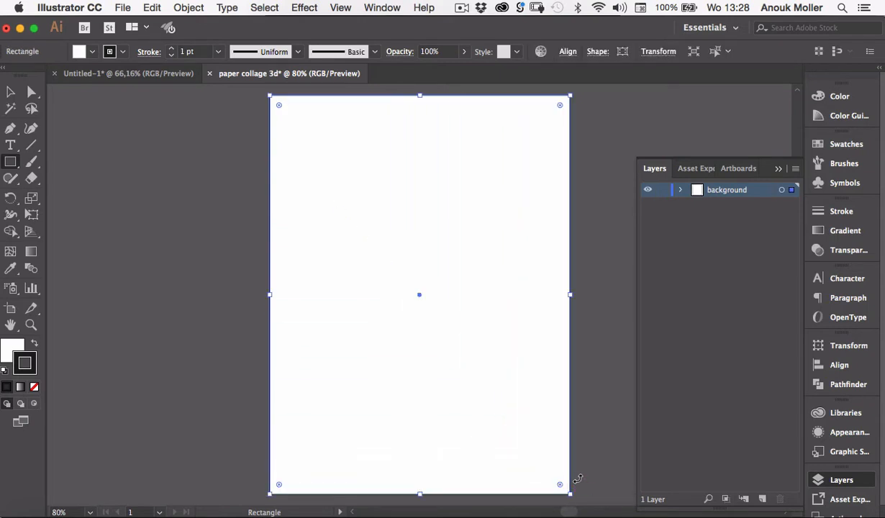
click(846, 145)
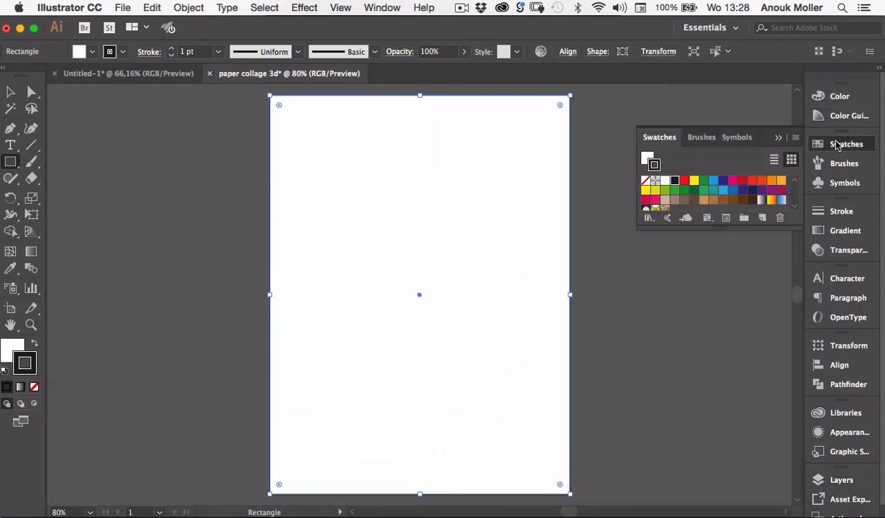
click(646, 181)
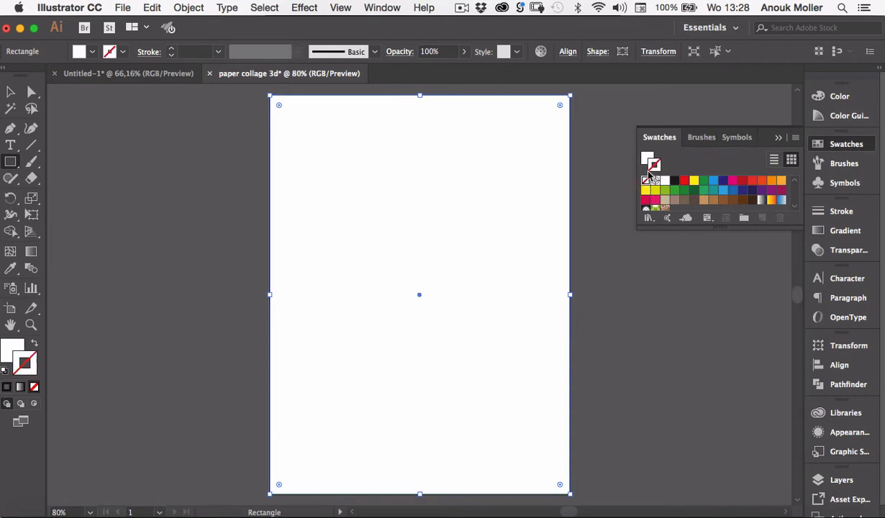
click(647, 158)
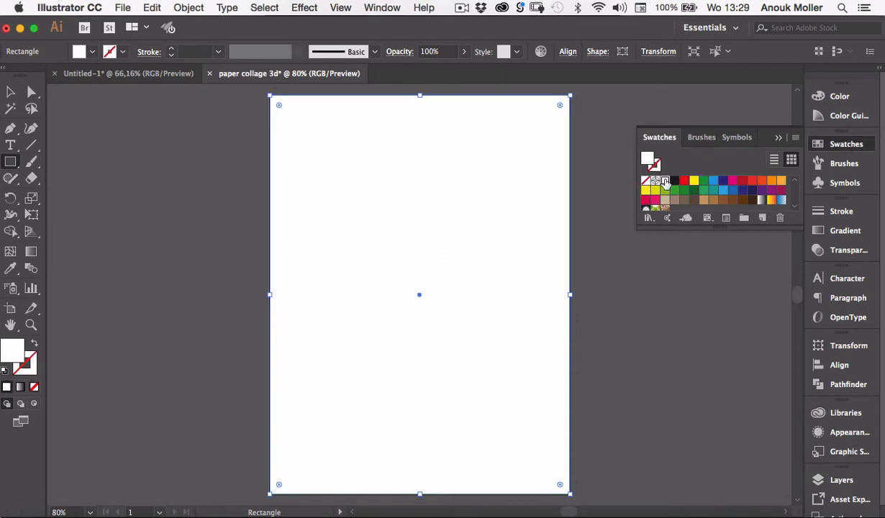
click(778, 137)
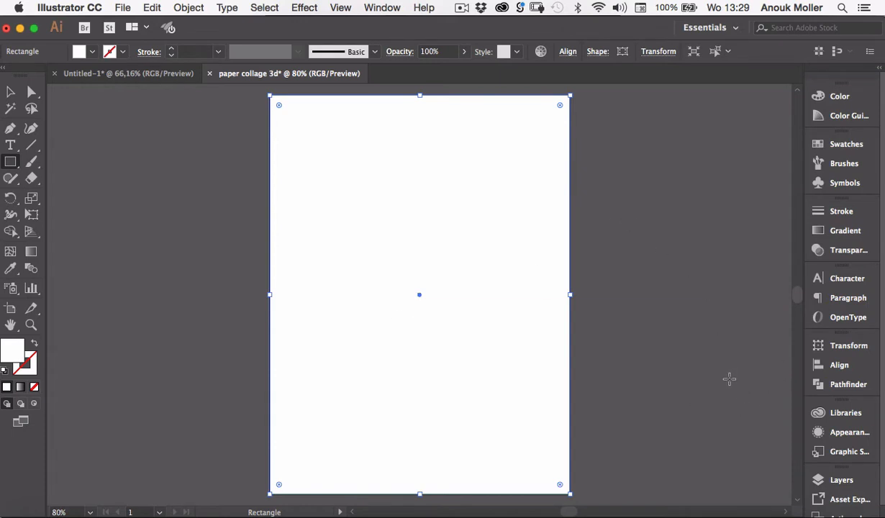
Add a new layer above the background layer and name it "beach"
click(841, 481)
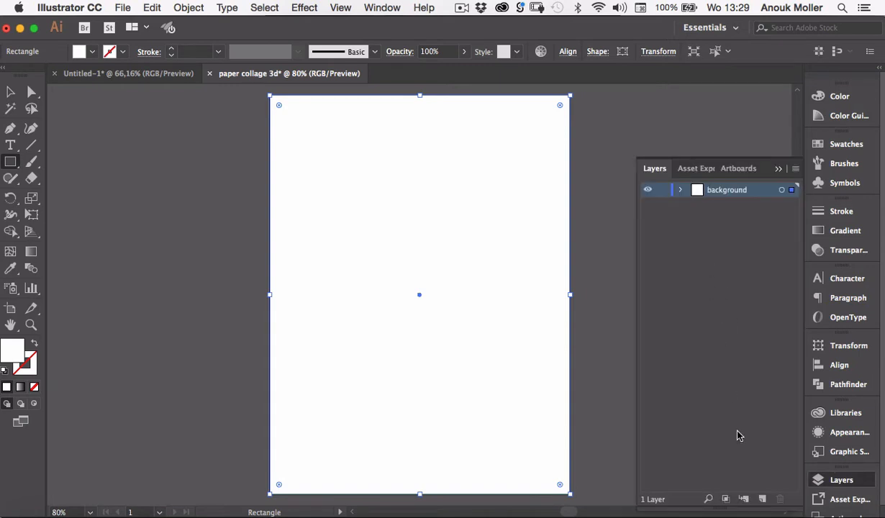
click(763, 499)
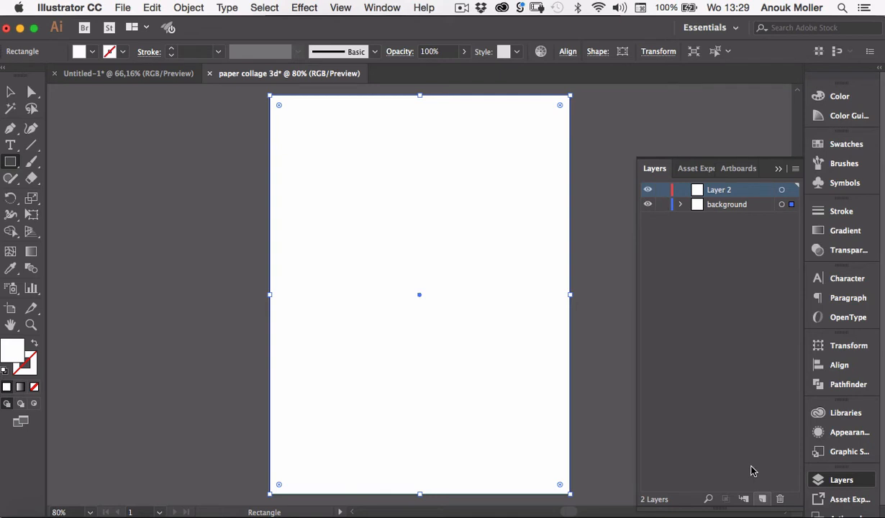
drag(449, 385, 459, 396)
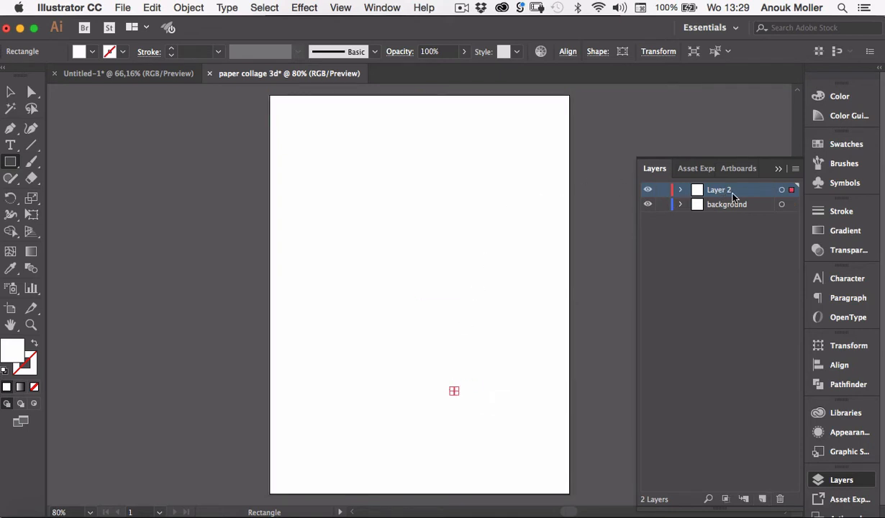
double_click(712, 190)
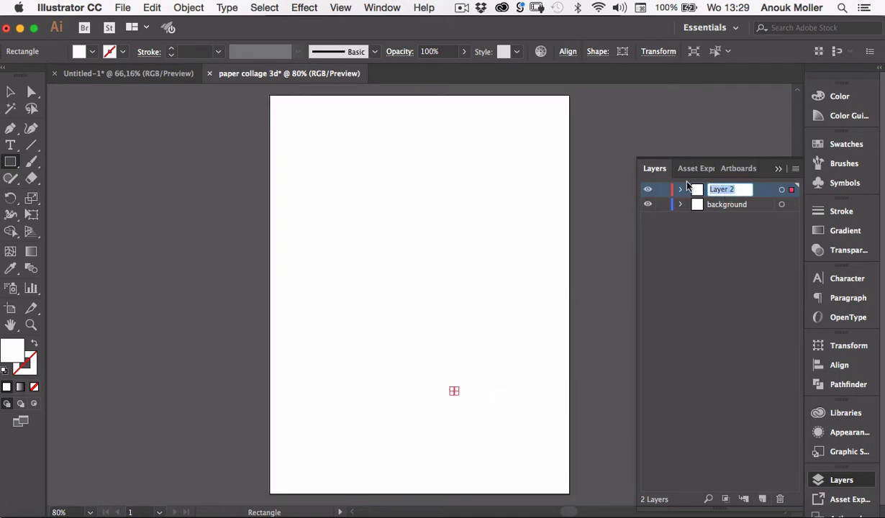
text(beach)
key(Return)
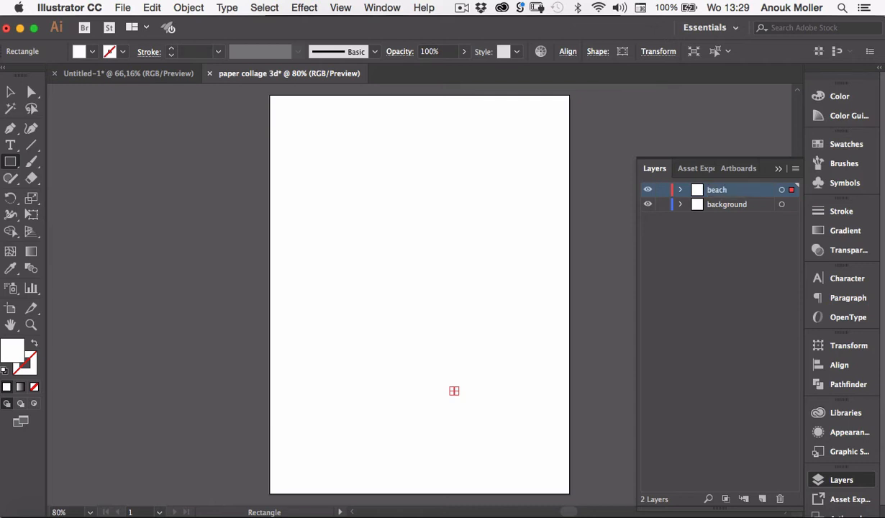
Lock the background layer and delete the small stray rectangle from the beach layer
click(662, 205)
key(v)
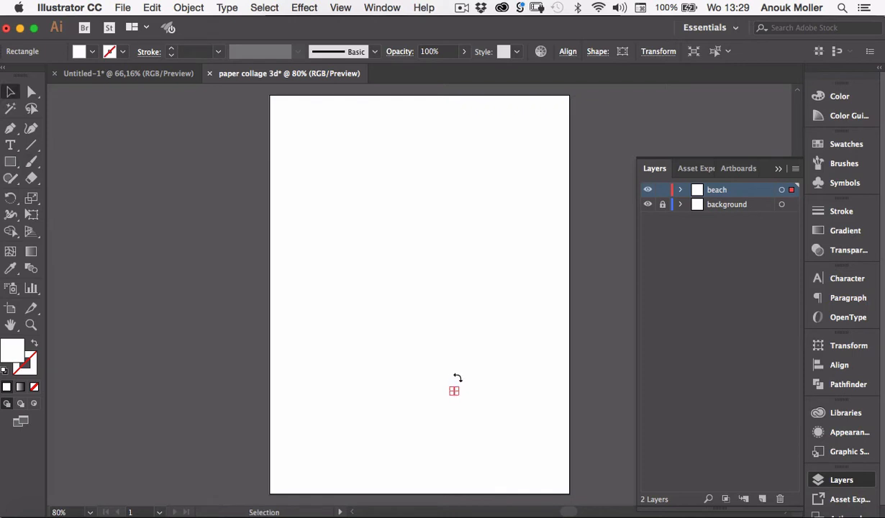
drag(456, 393, 309, 413)
click(429, 367)
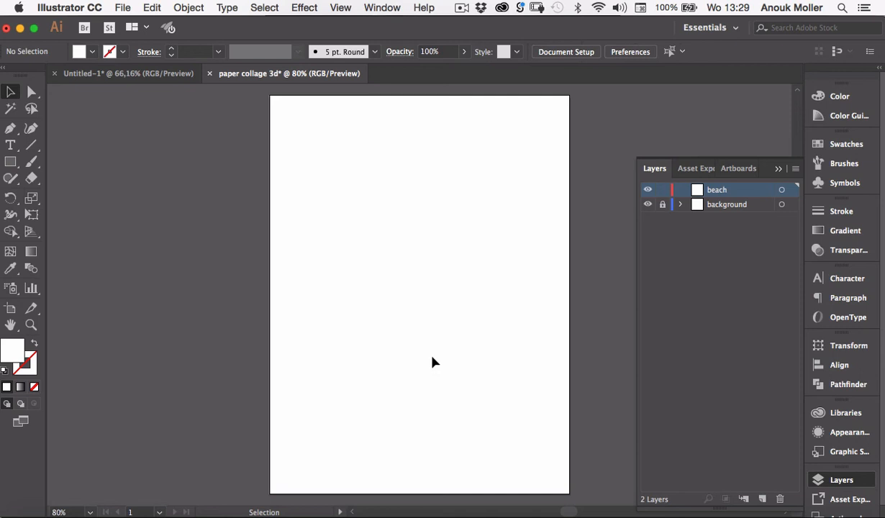
click(778, 169)
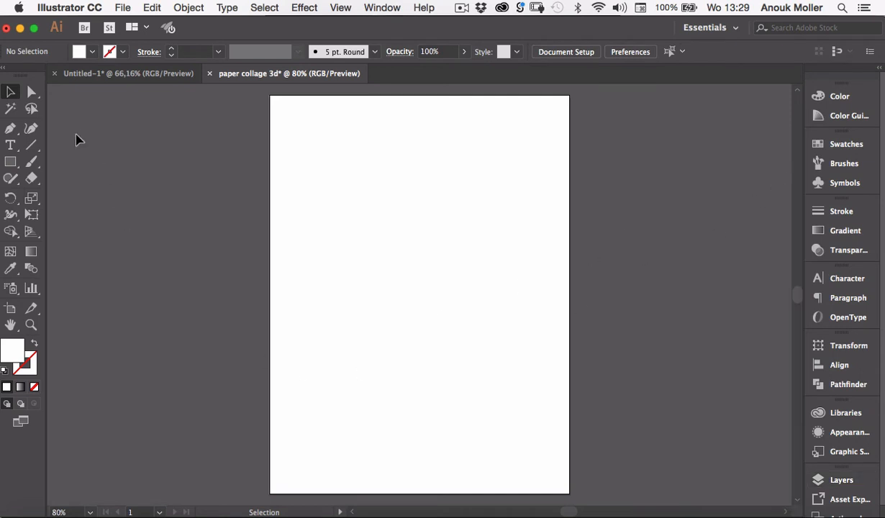
Draw a closed wavy-topped beach shape with the Pen tool along the artboard's lower edge, about 22 cm wide and 4.7 cm high, overlapping both sides
click(12, 130)
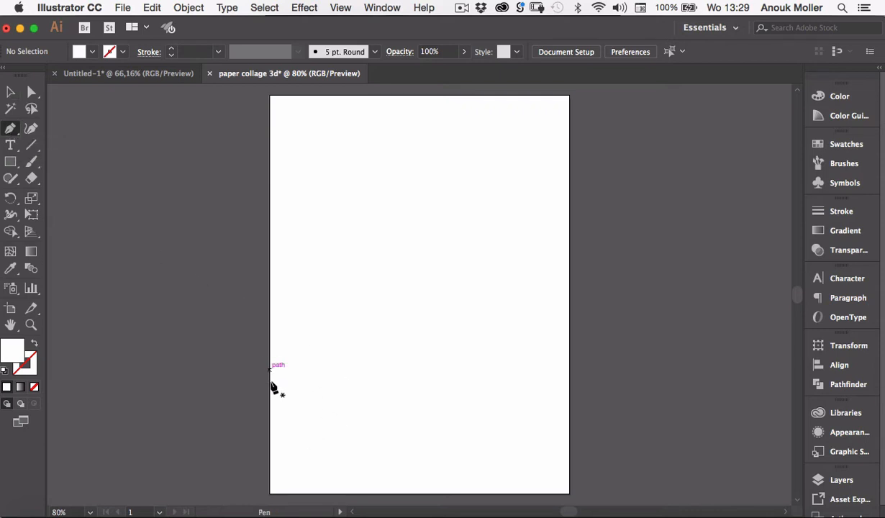
click(259, 441)
drag(347, 420, 405, 417)
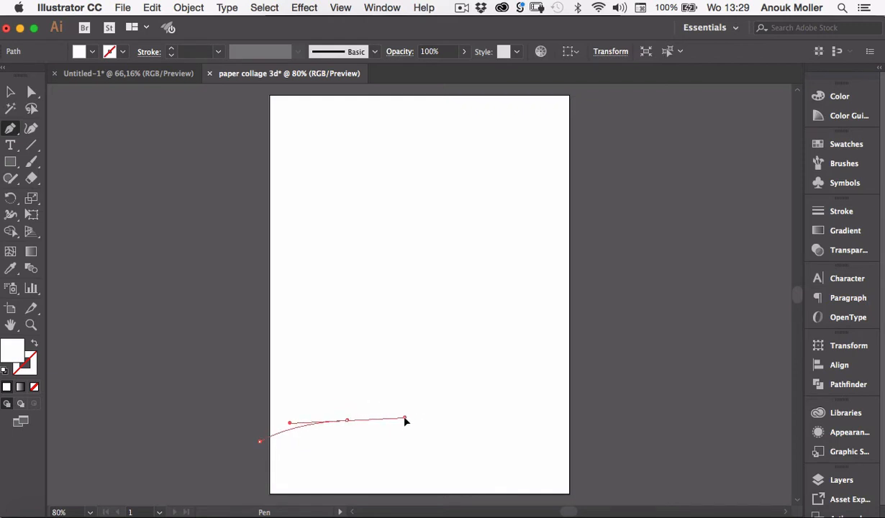
drag(450, 441, 500, 443)
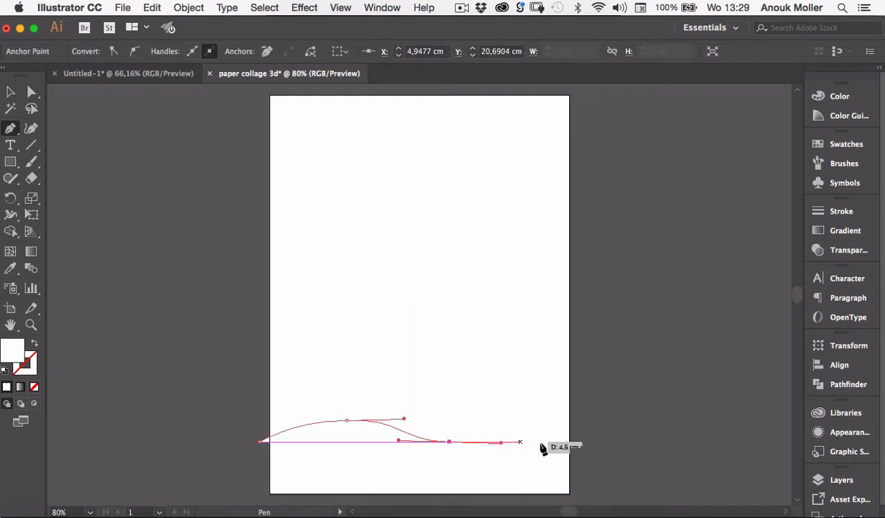
mouse_move(551, 430)
mouse_down()
mouse_move(574, 422)
mouse_move(594, 429)
mouse_up()
click(602, 429)
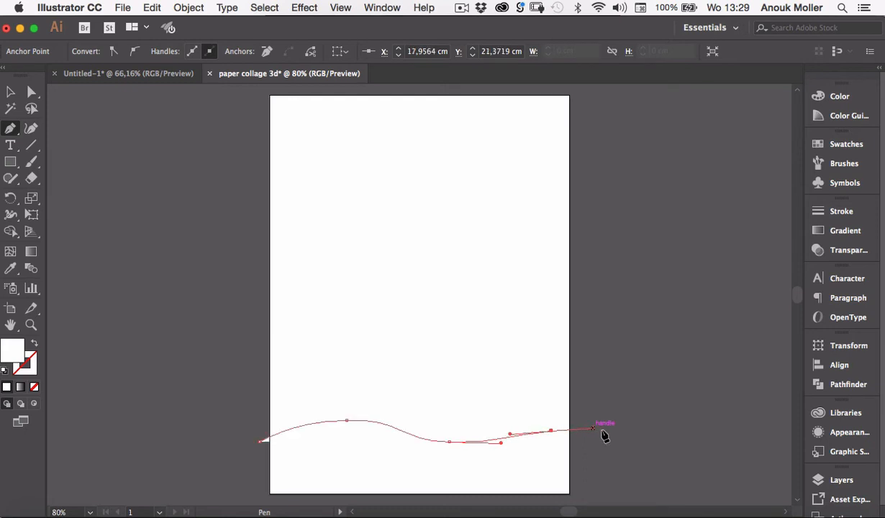
click(599, 494)
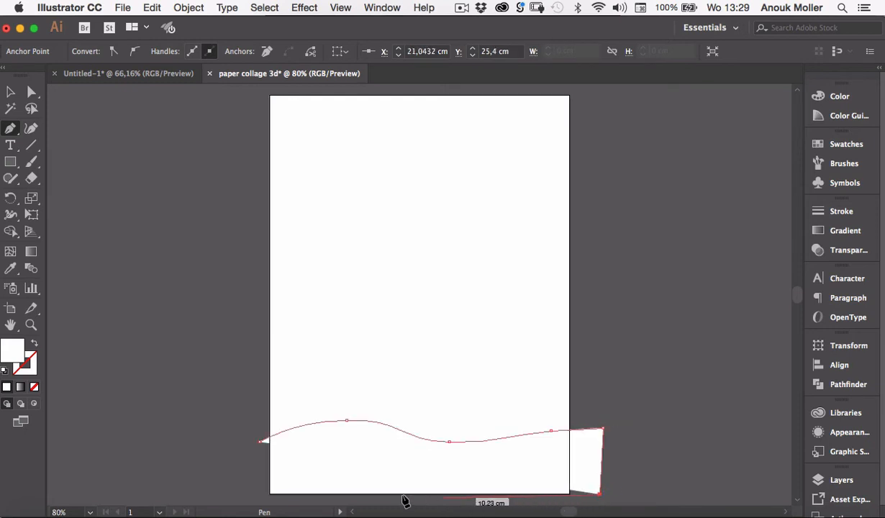
click(260, 493)
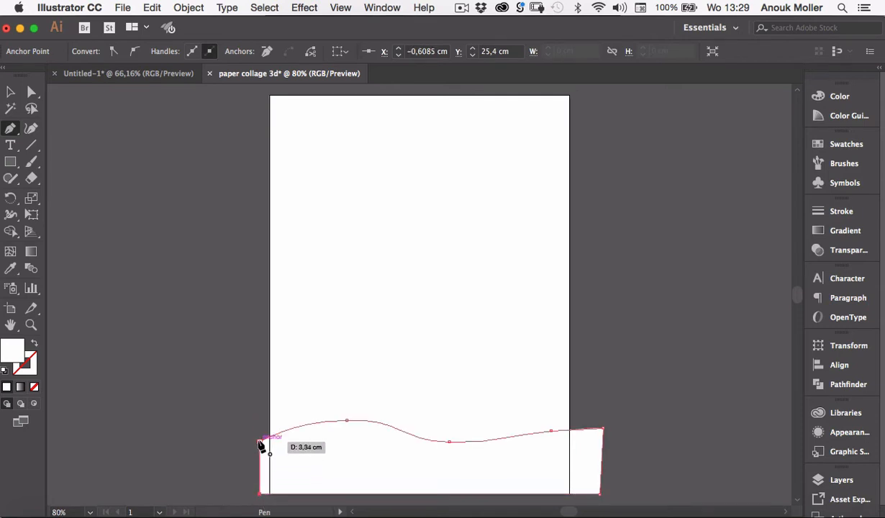
click(259, 441)
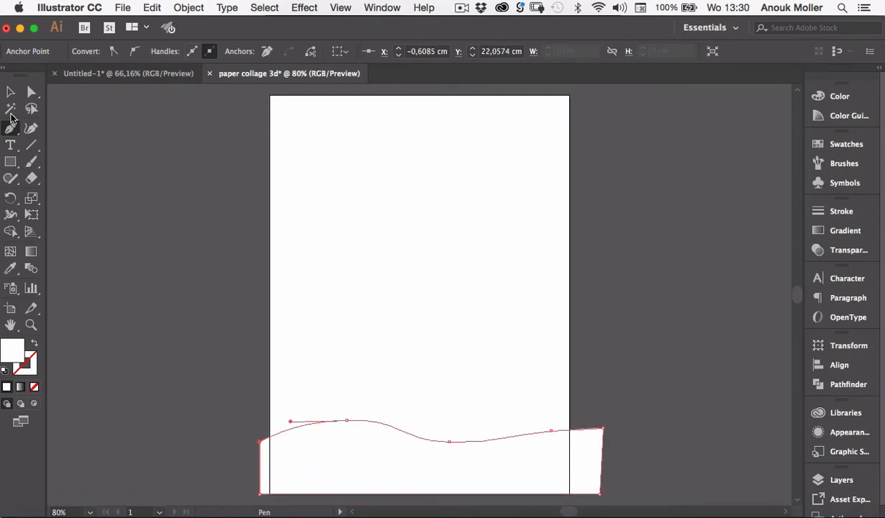
click(10, 91)
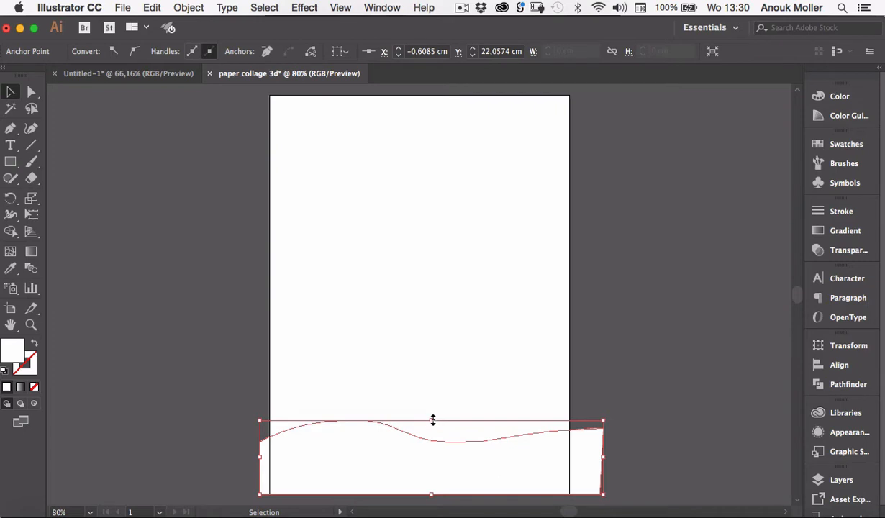
Reduce the height of the beach shape slightly by lowering its upper edge, keeping its base on the artboard's lower edge
click(433, 420)
click(429, 472)
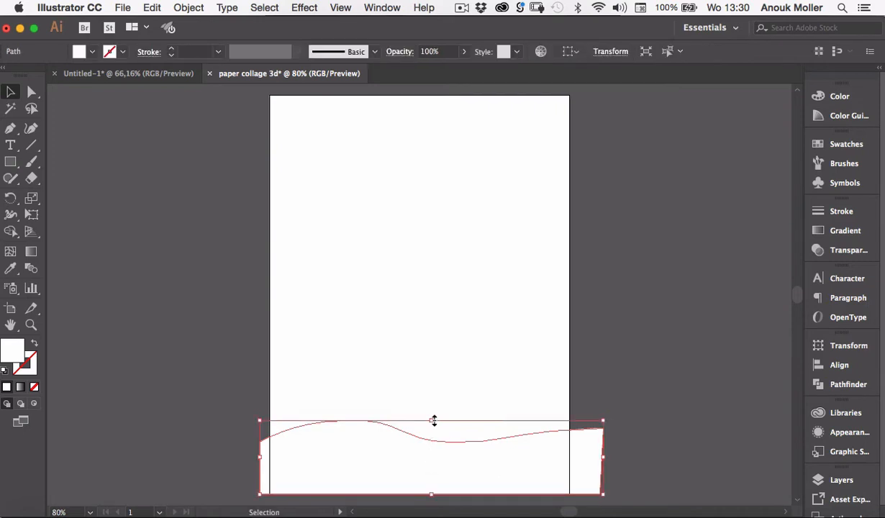
drag(432, 420, 431, 430)
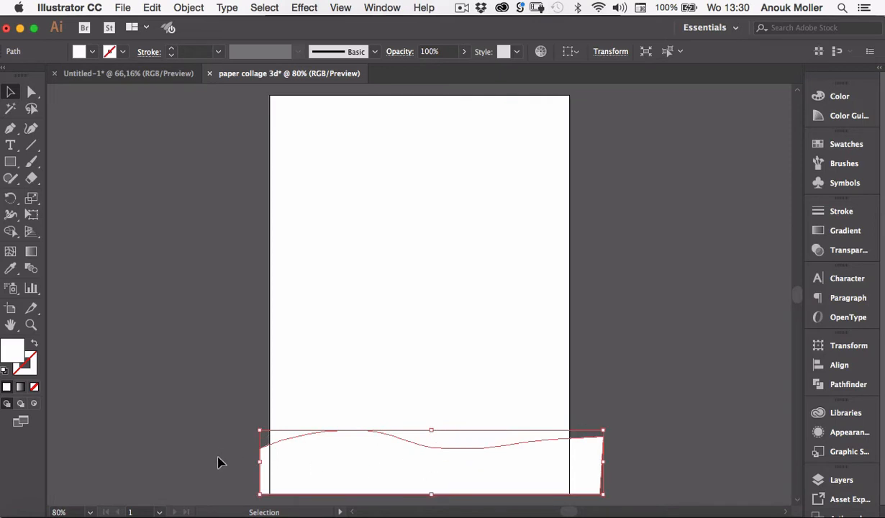
click(220, 462)
Fill the beach shape with a linear gradient running from white to a light grey swatch
click(372, 471)
click(846, 230)
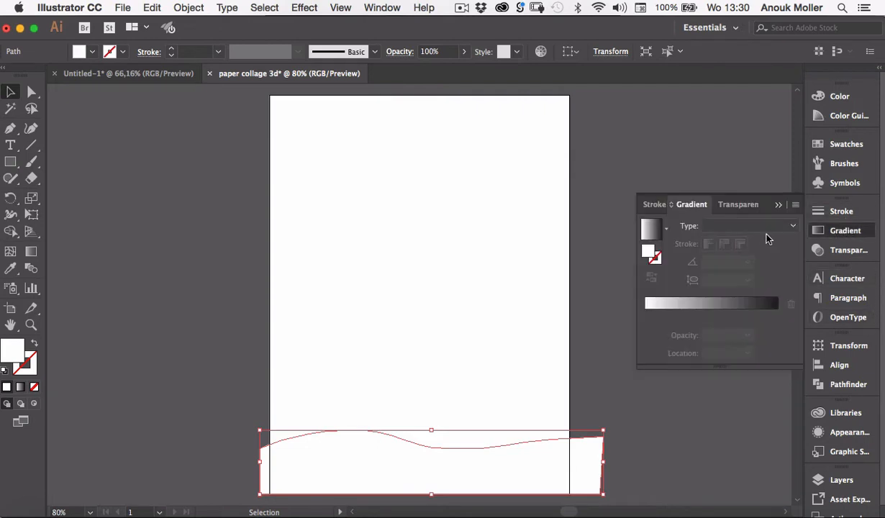
click(791, 227)
click(728, 240)
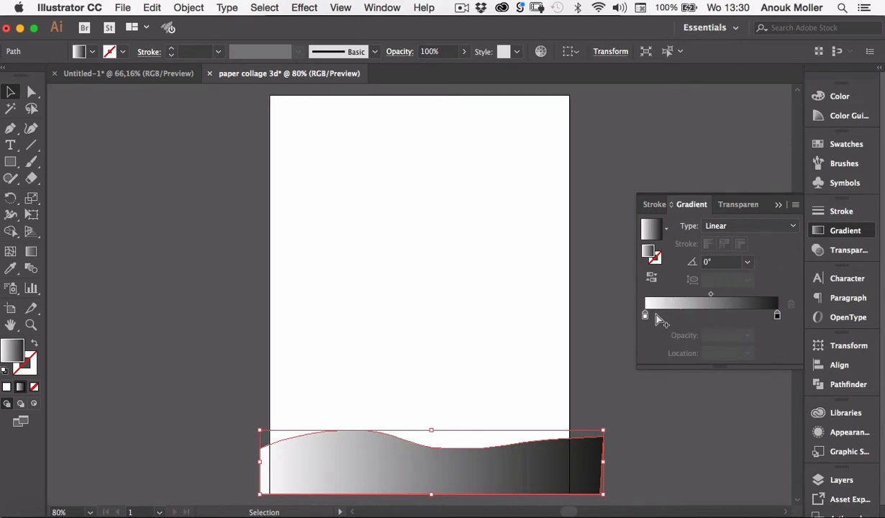
click(778, 317)
double_click(778, 317)
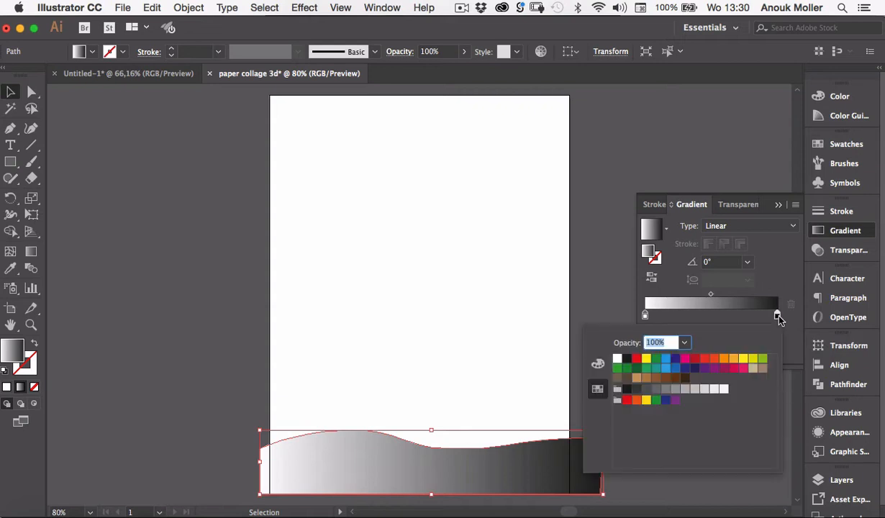
click(704, 388)
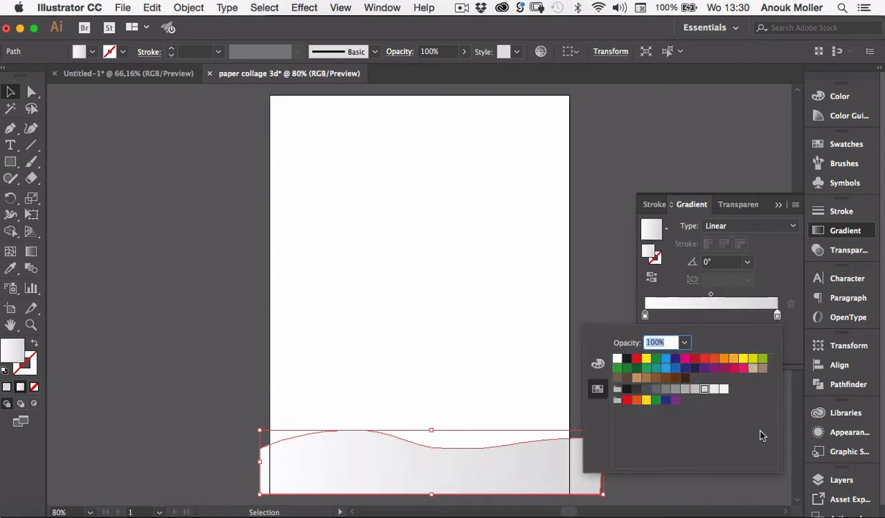
click(751, 489)
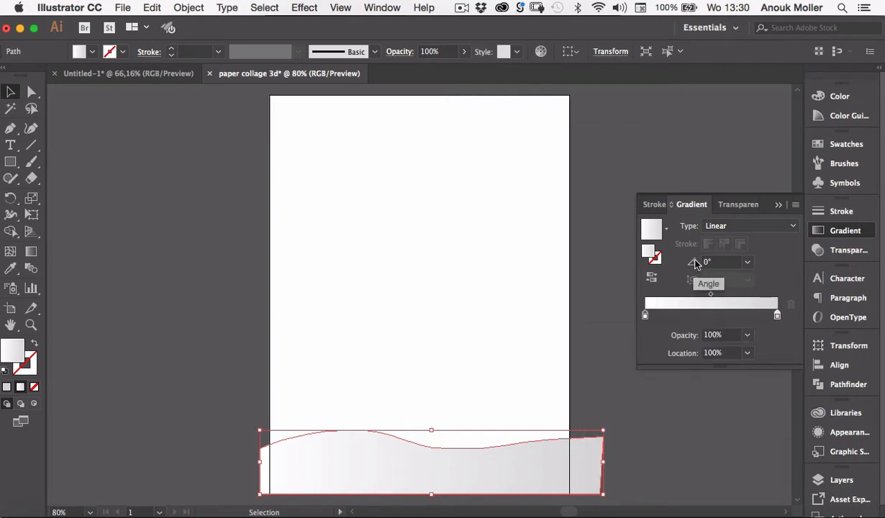
Set the beach fill gradient's angle to 45° and move its midpoint to 72,22%
click(746, 263)
click(764, 367)
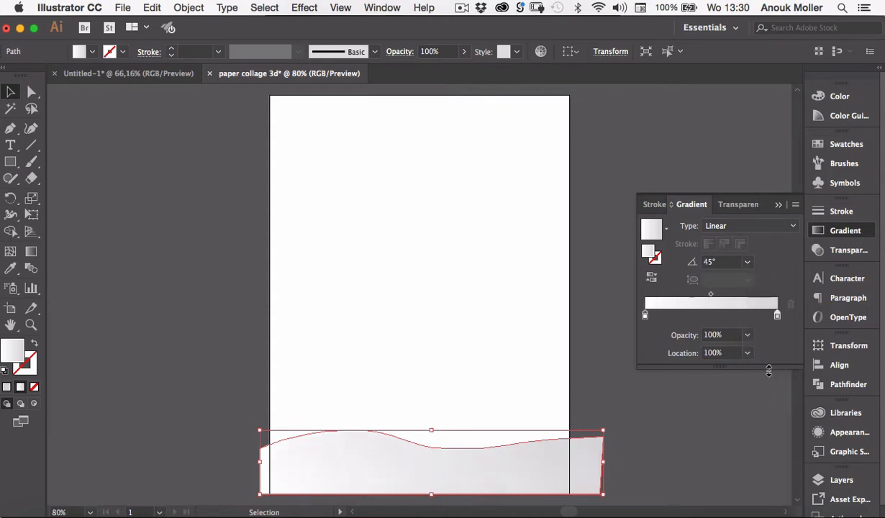
click(726, 424)
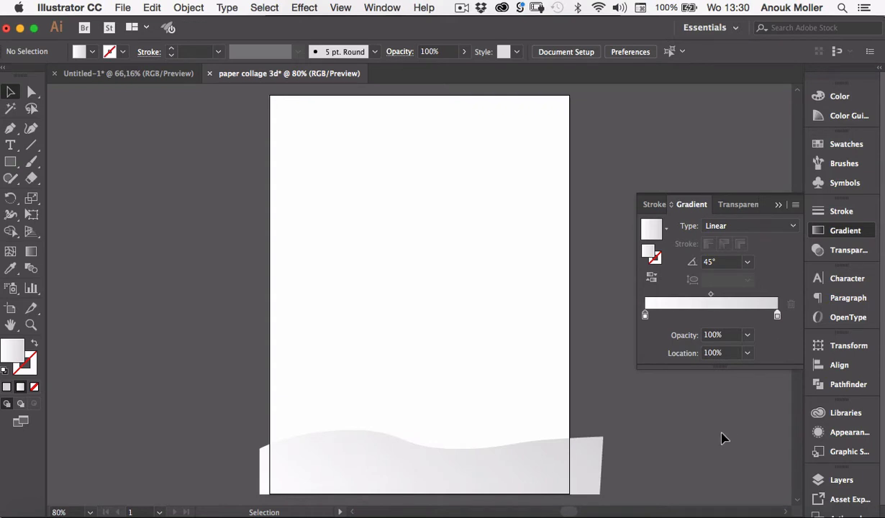
click(512, 461)
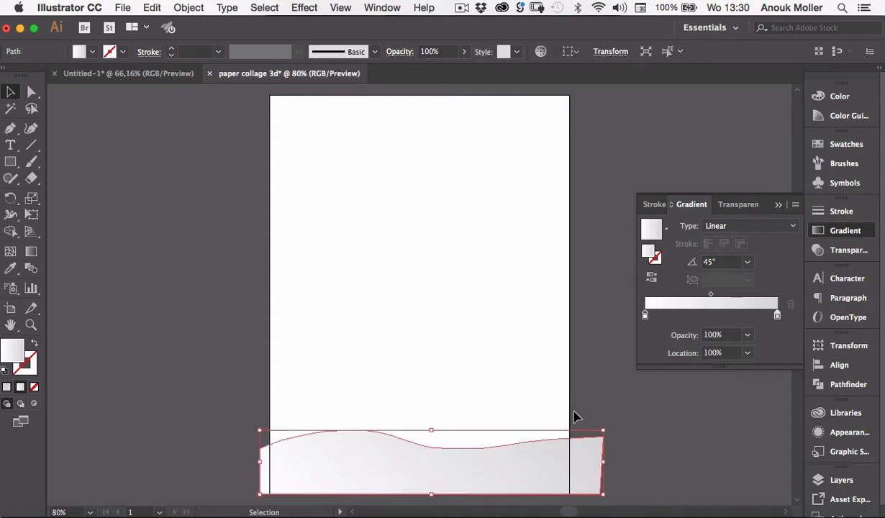
click(710, 295)
drag(724, 296, 741, 296)
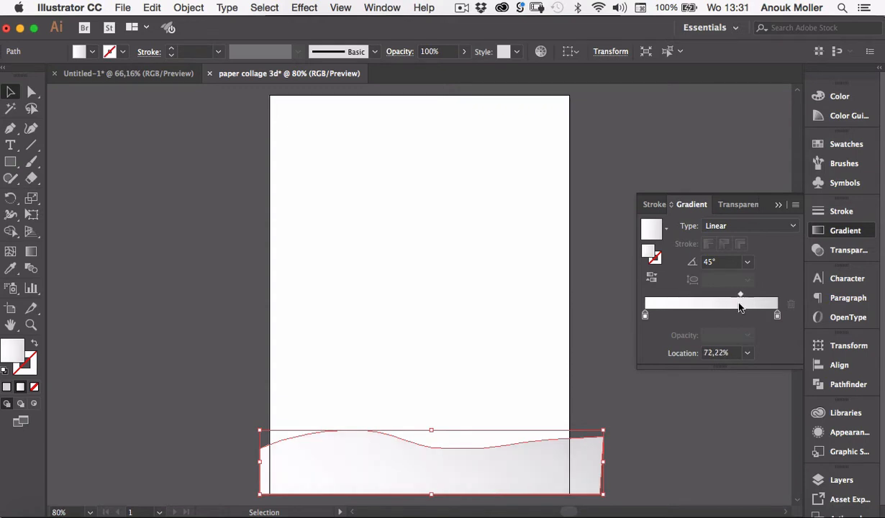
click(689, 451)
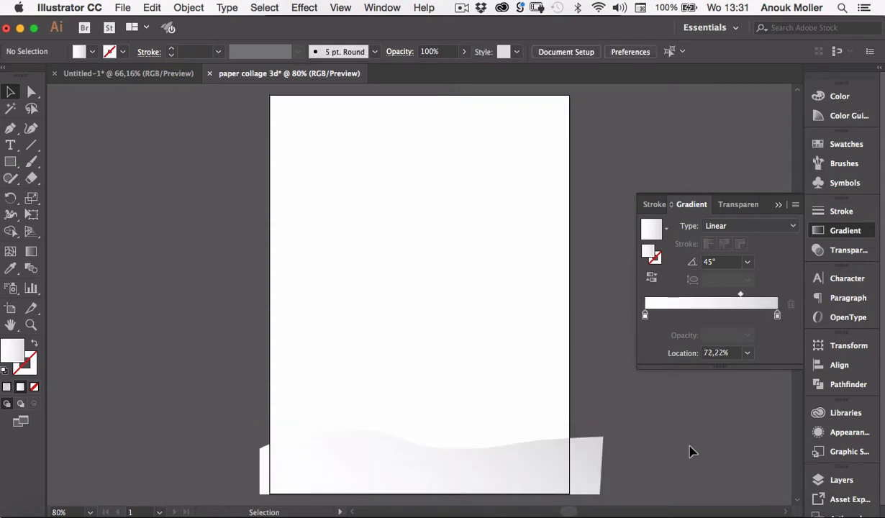
Give the beach shape's stroke the same white-to-grey linear gradient at an angle of -45°
click(540, 479)
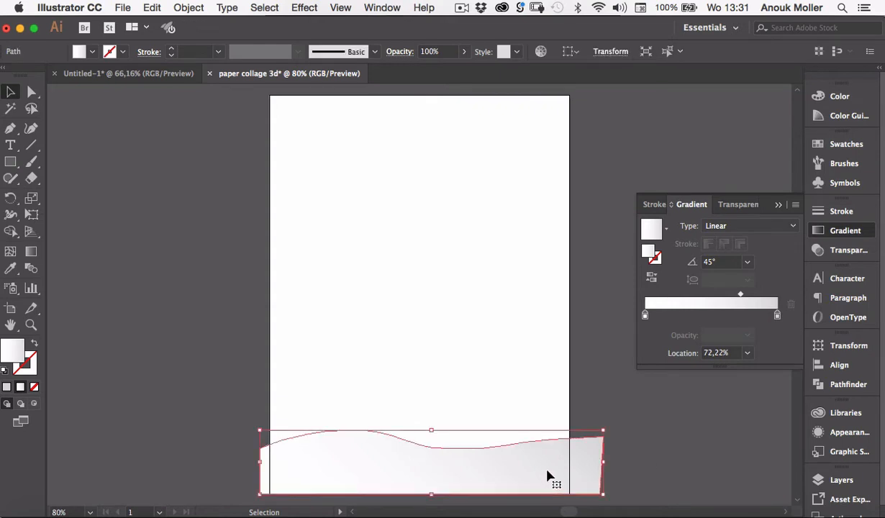
click(26, 364)
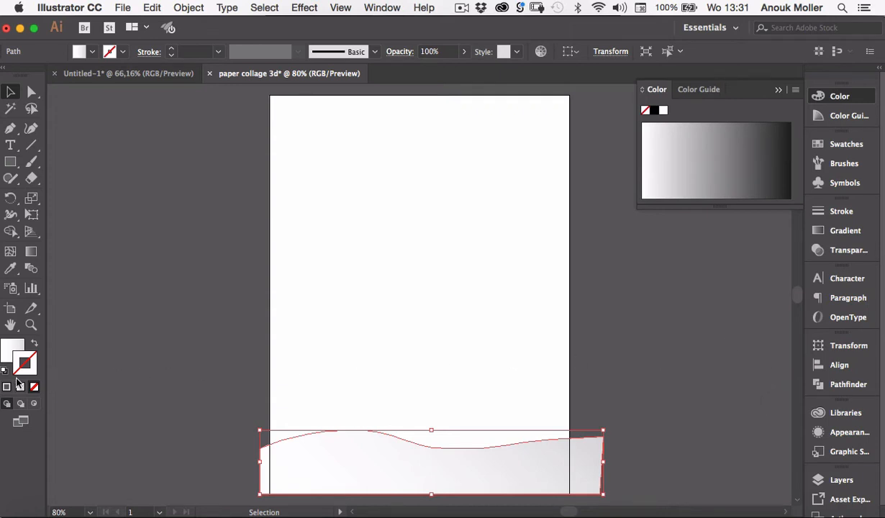
click(845, 231)
click(761, 224)
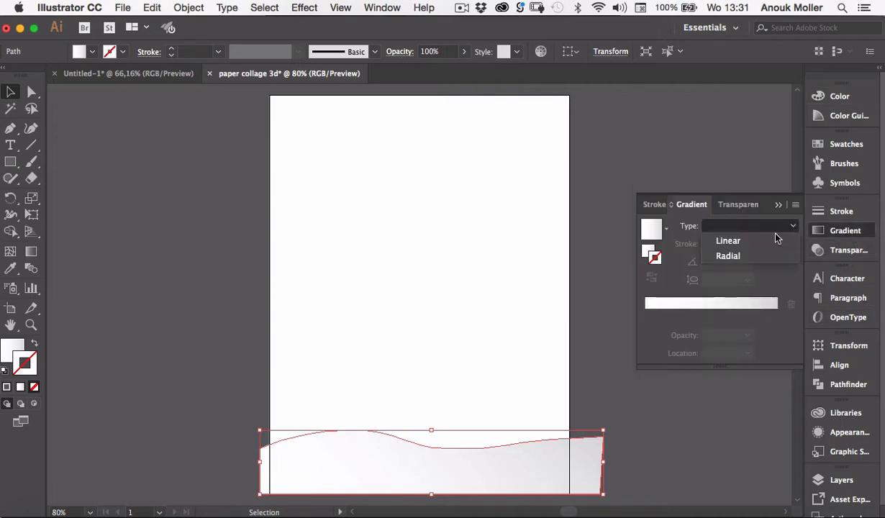
click(751, 227)
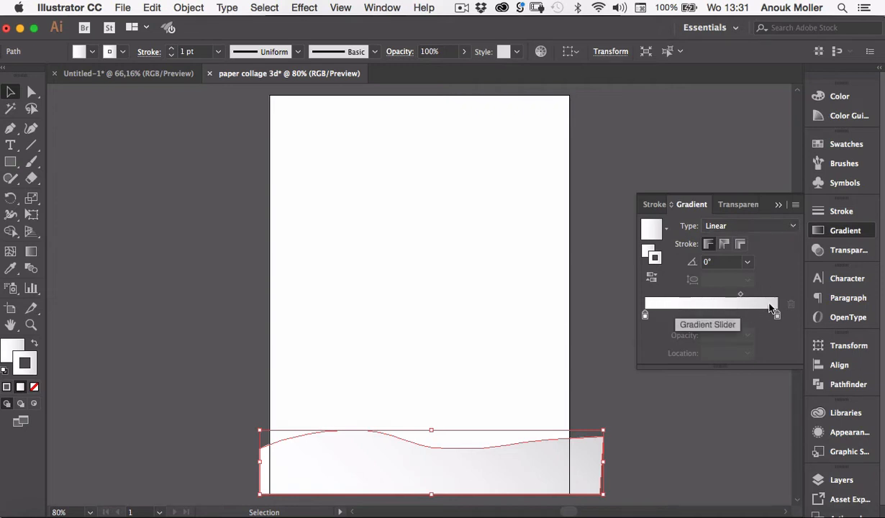
click(747, 262)
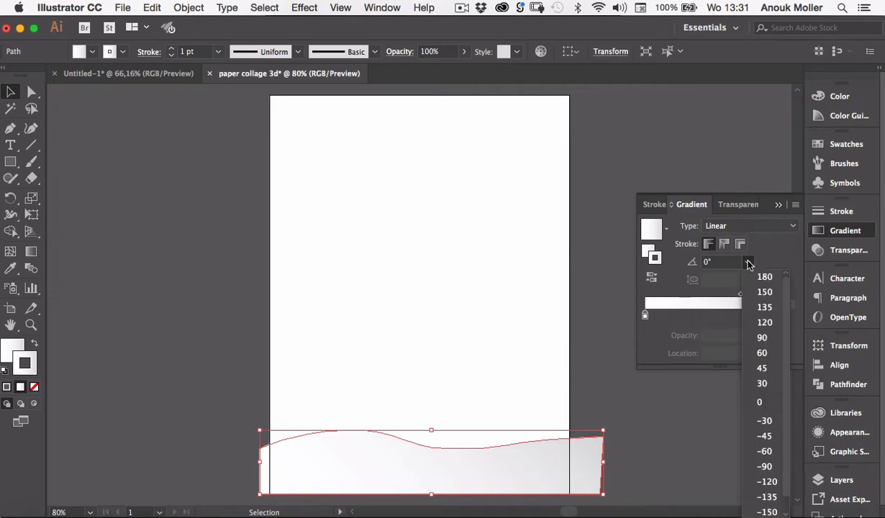
click(764, 438)
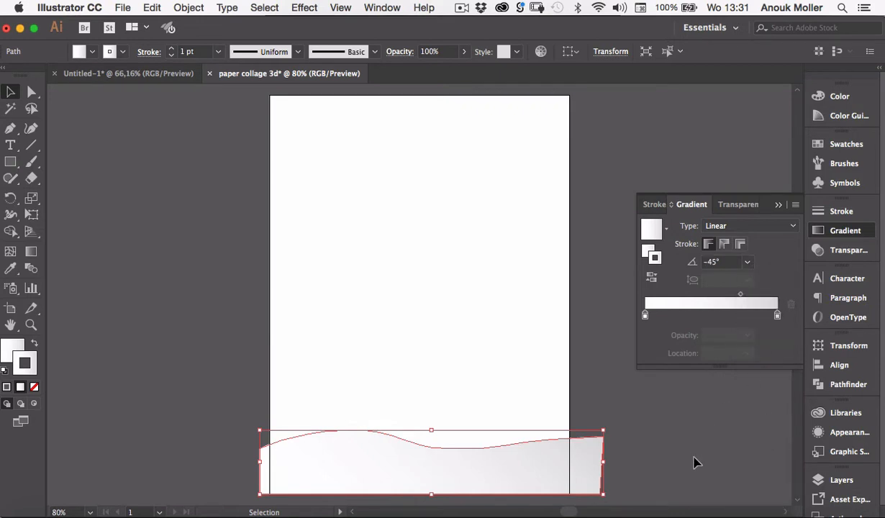
click(695, 462)
Set the beach shape's stroke weight to 2 pt
click(590, 473)
click(846, 212)
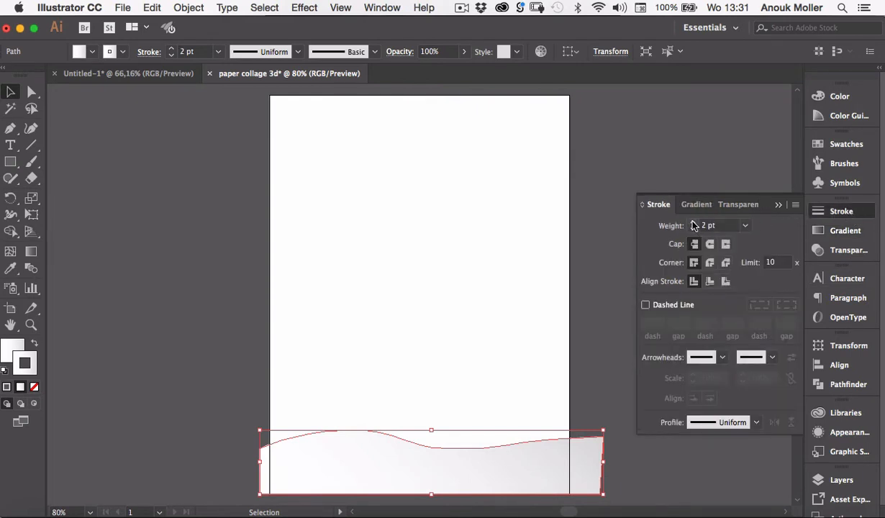
click(735, 475)
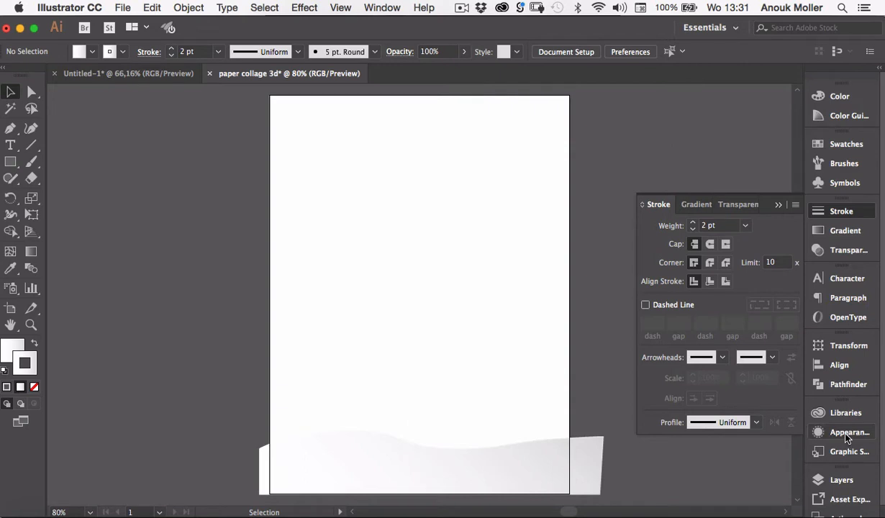
Lower the opacity of only the beach shape's stroke to 35% in its appearance settings
click(586, 479)
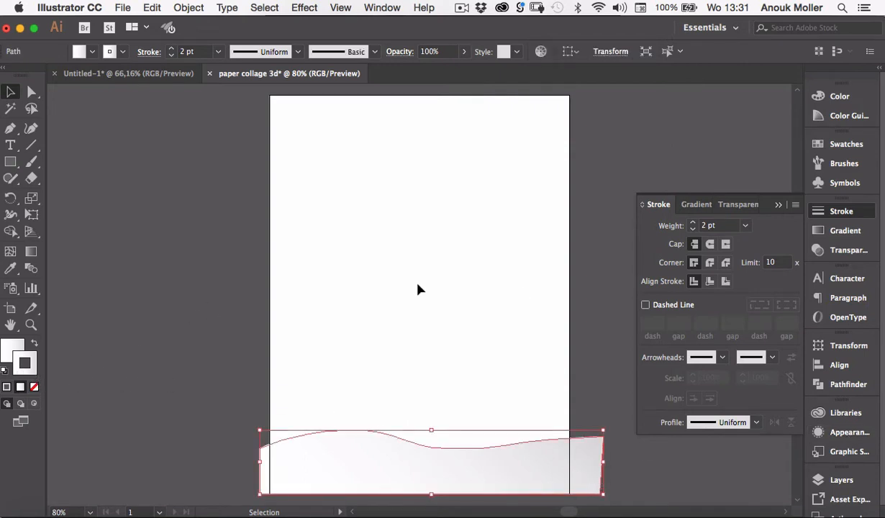
click(848, 433)
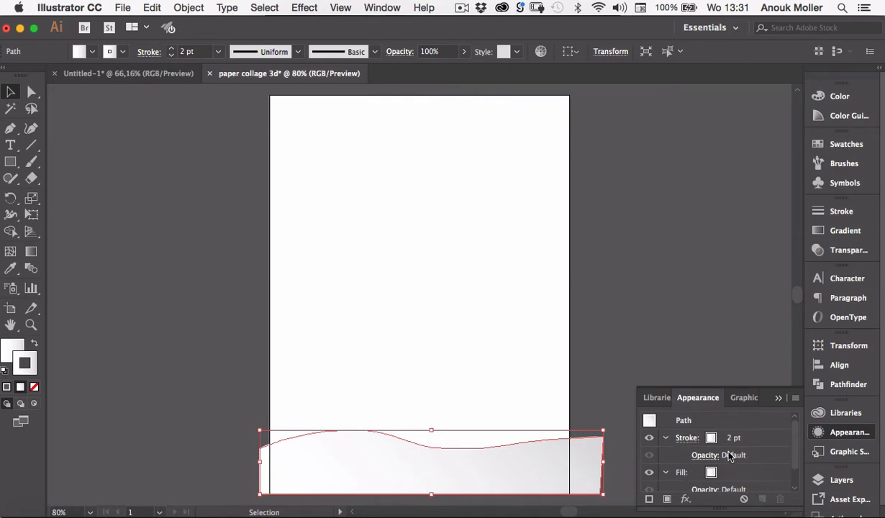
click(709, 456)
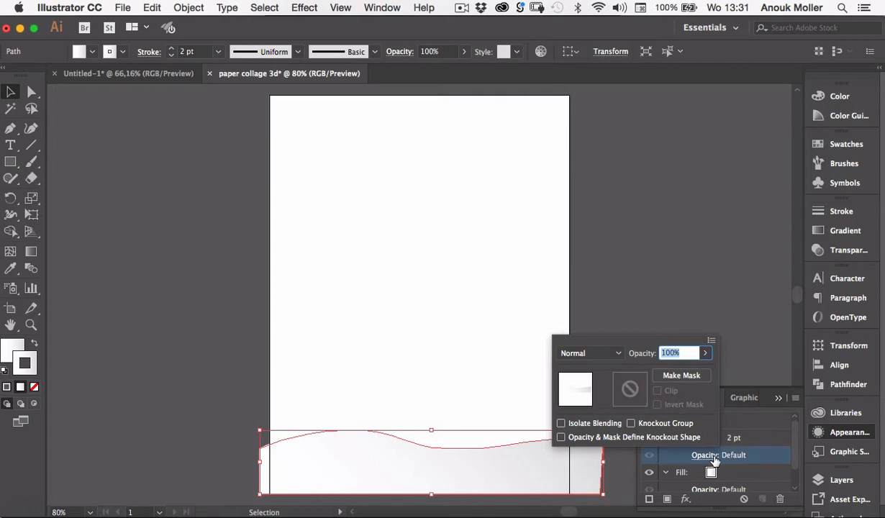
click(706, 355)
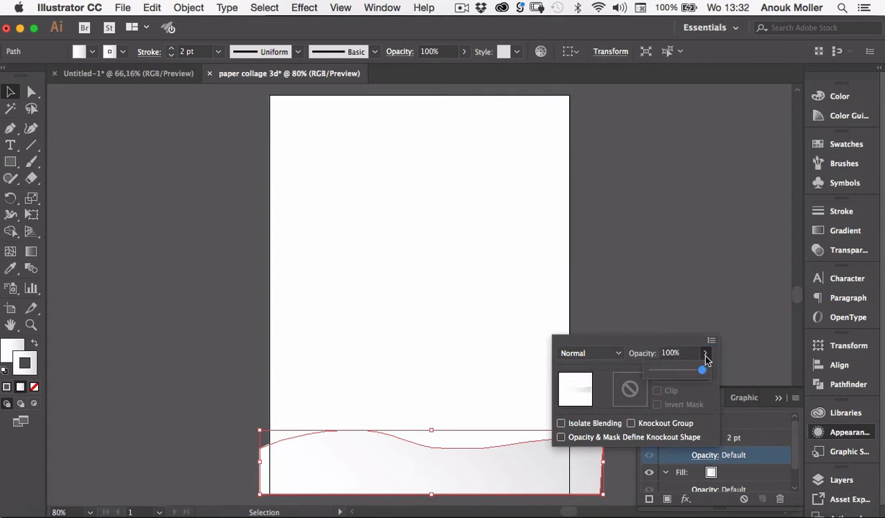
drag(701, 370, 671, 369)
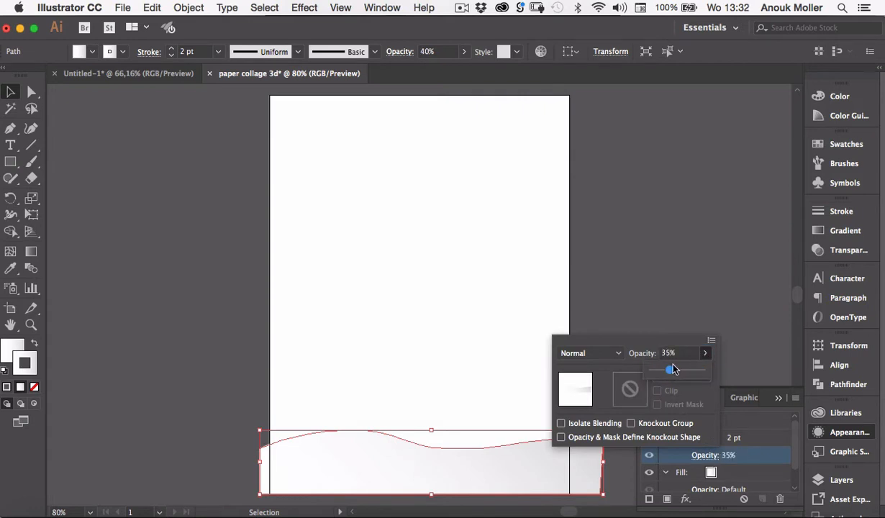
click(750, 355)
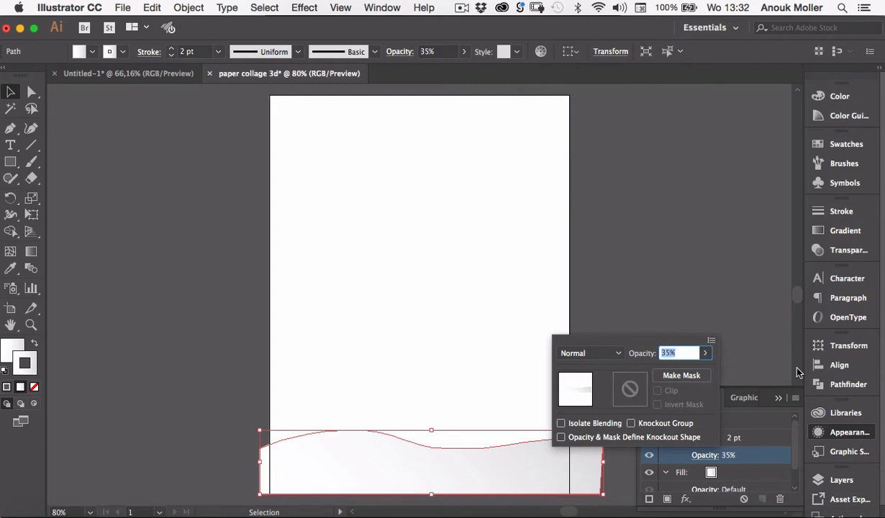
click(669, 302)
click(780, 400)
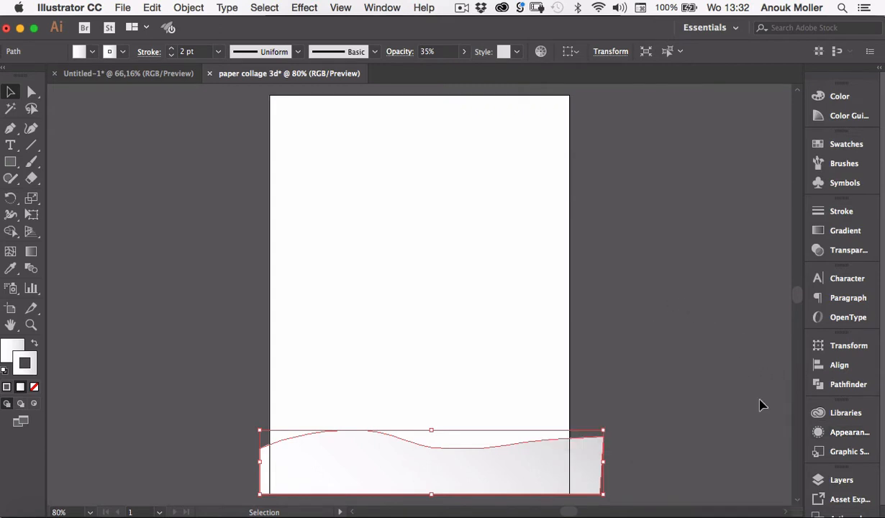
click(712, 426)
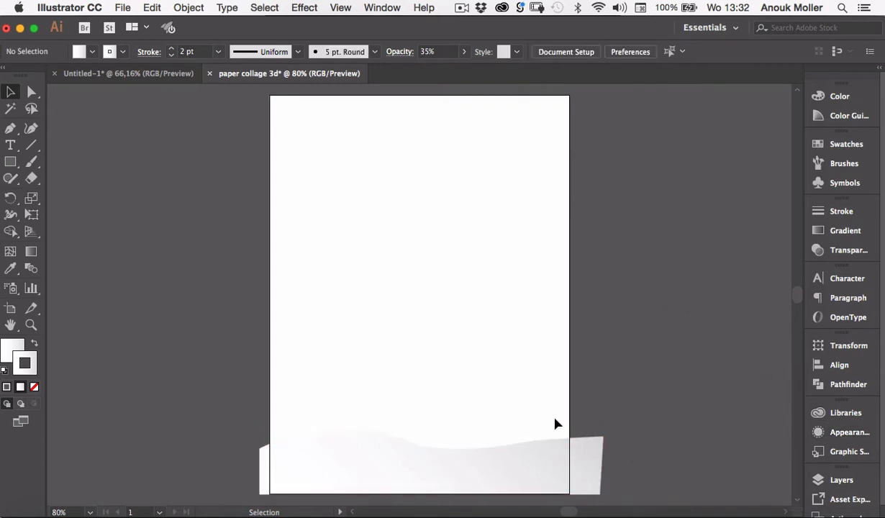
Start a Drop Shadow effect on the whole beach shape, with its fill active and the preview turned on
scroll(556, 424, up, 4)
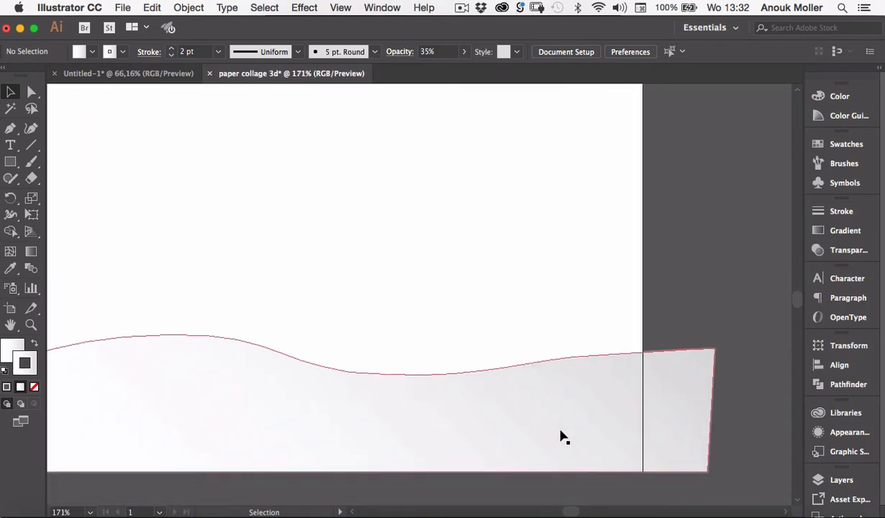
scroll(563, 437, left, 3)
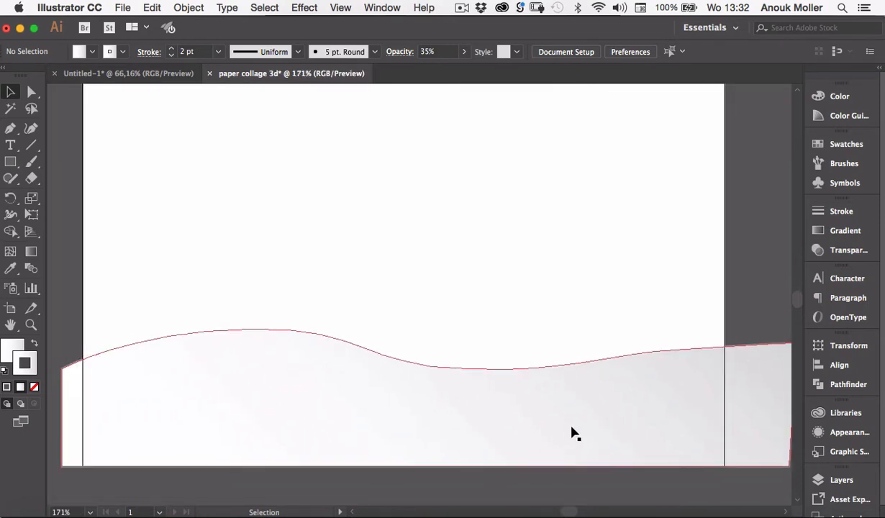
click(635, 429)
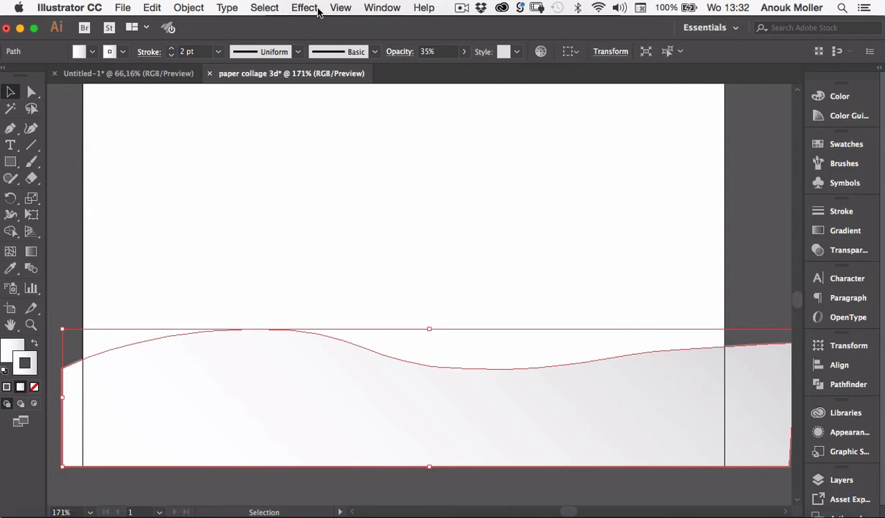
click(10, 348)
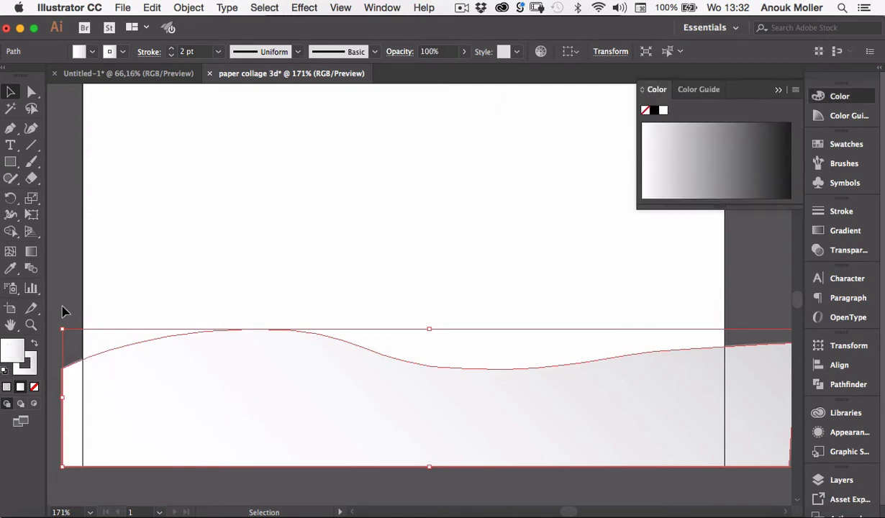
click(315, 10)
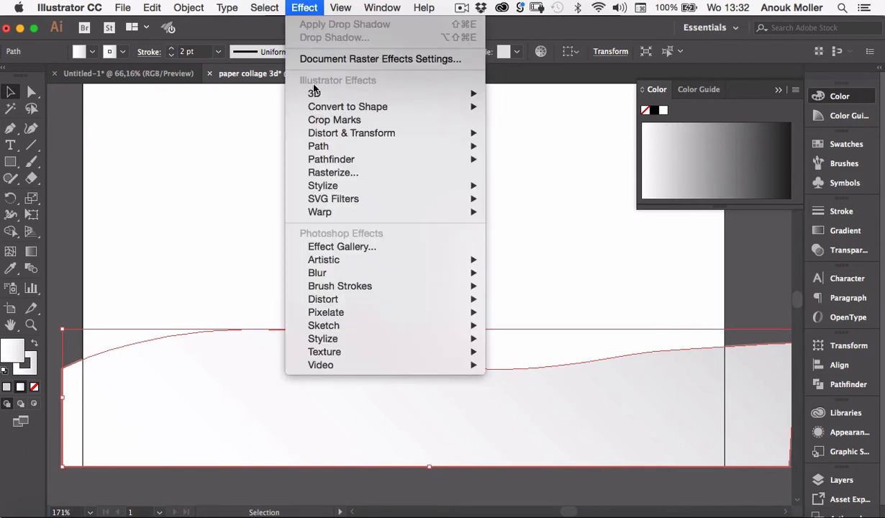
mouse_move(449, 188)
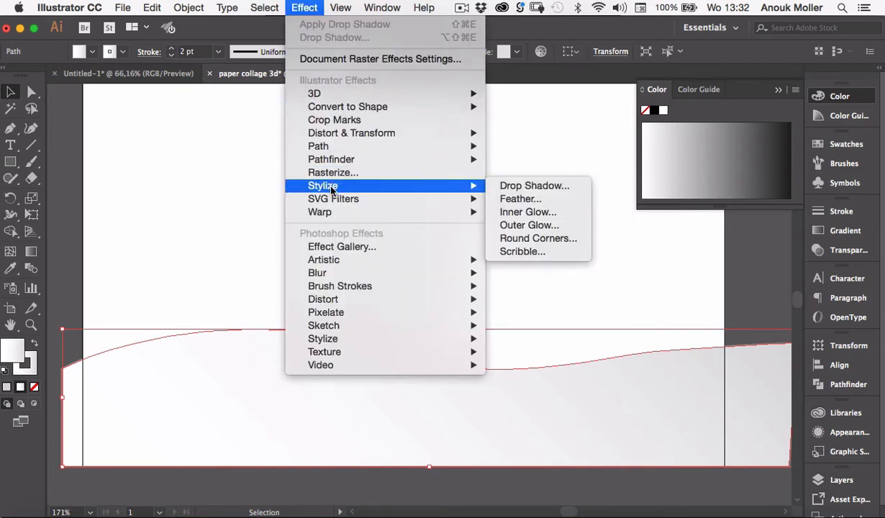
click(567, 187)
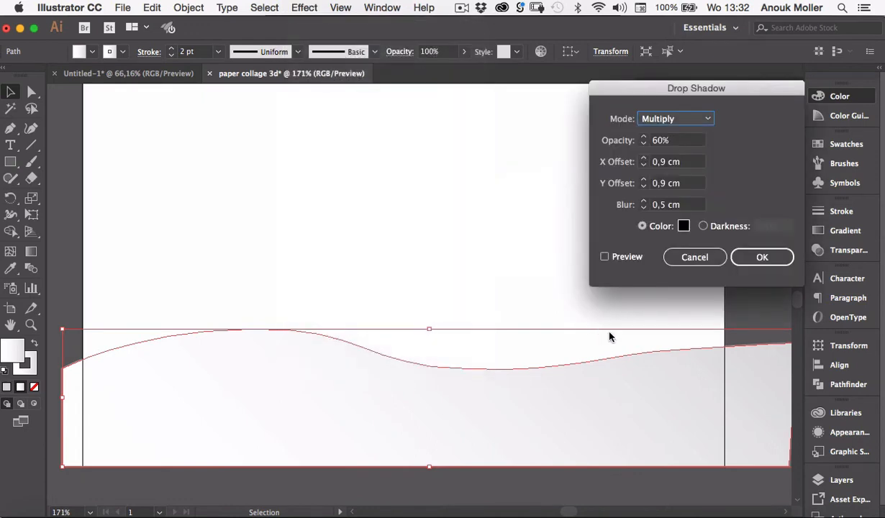
click(605, 257)
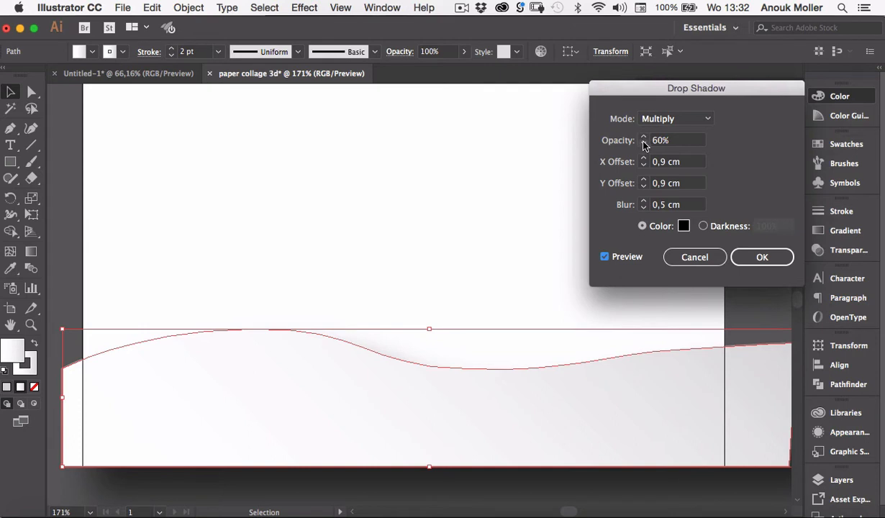
Set the beach drop shadow's Y offset to 0,5 cm
click(643, 185)
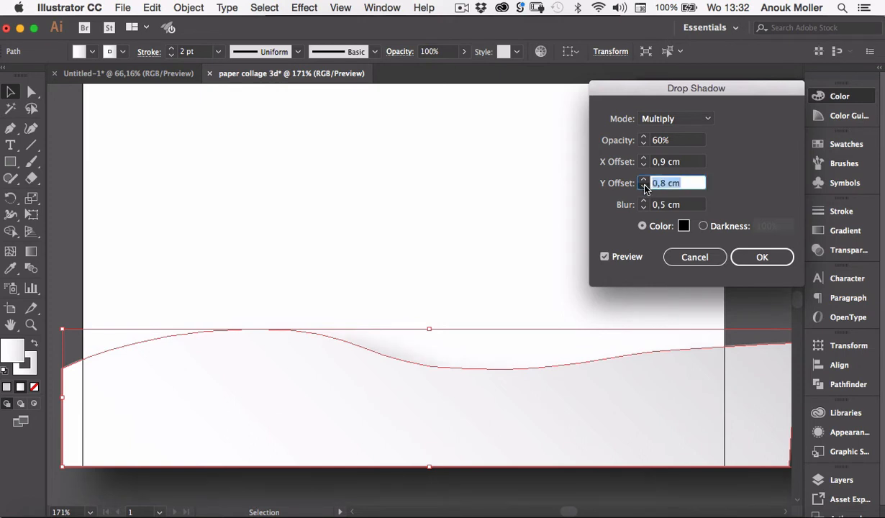
click(643, 185)
click(644, 186)
click(643, 186)
click(644, 185)
click(644, 186)
click(643, 185)
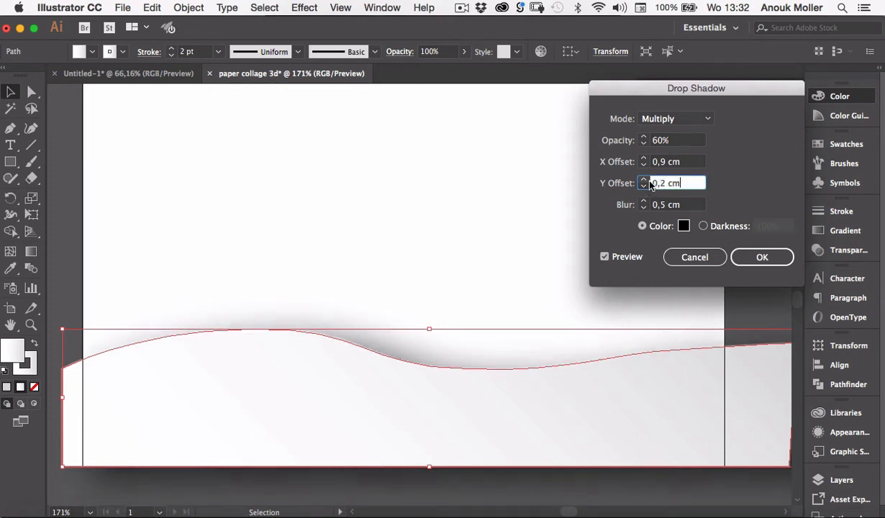
click(644, 181)
click(644, 181)
click(644, 182)
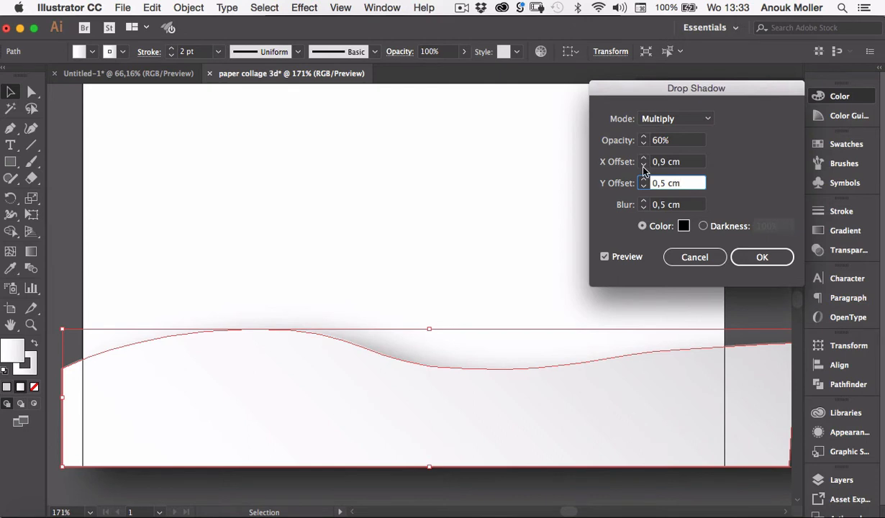
Set the beach drop shadow's X offset to -0,9 cm
click(644, 165)
click(644, 165)
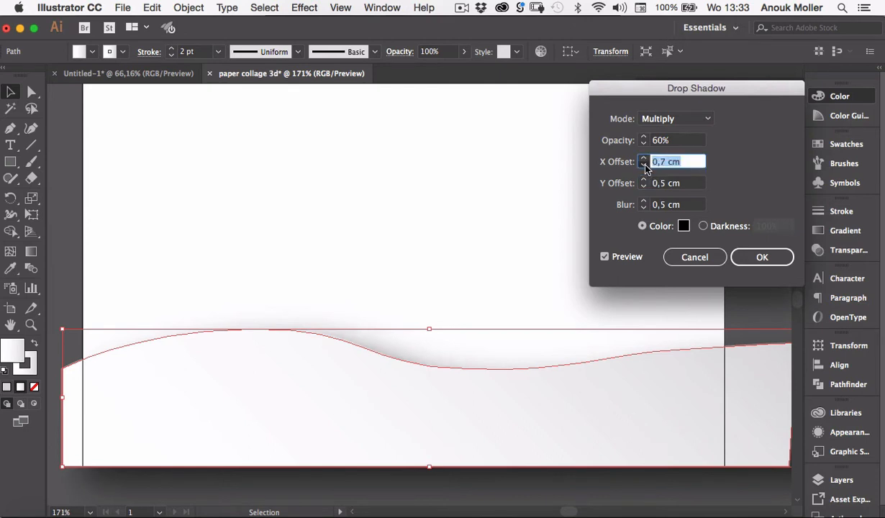
click(644, 165)
click(644, 165)
click(644, 165)
click(644, 164)
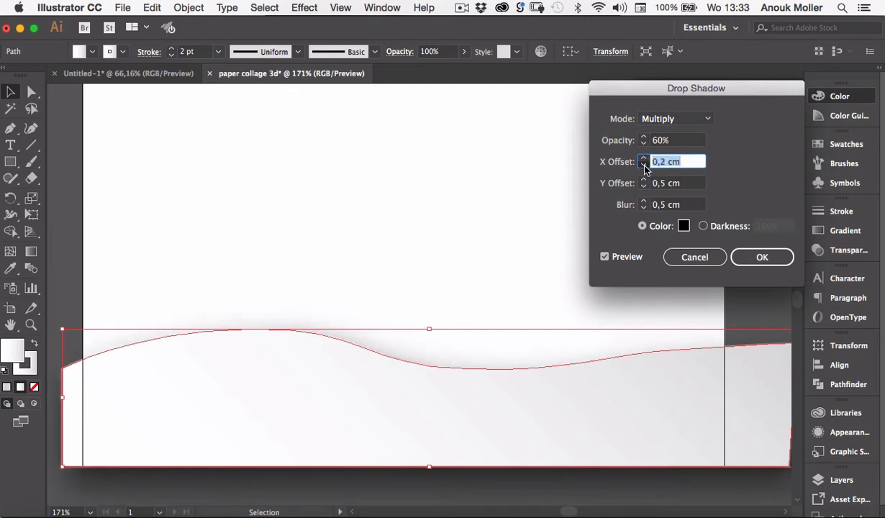
click(644, 165)
click(644, 164)
click(643, 165)
click(644, 164)
click(644, 165)
click(644, 165)
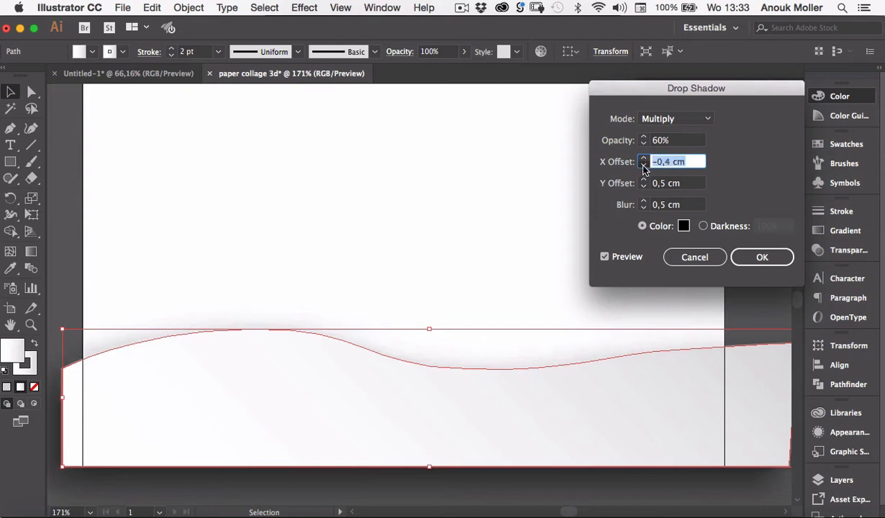
click(644, 166)
click(644, 165)
click(643, 165)
text(-1,1 cm)
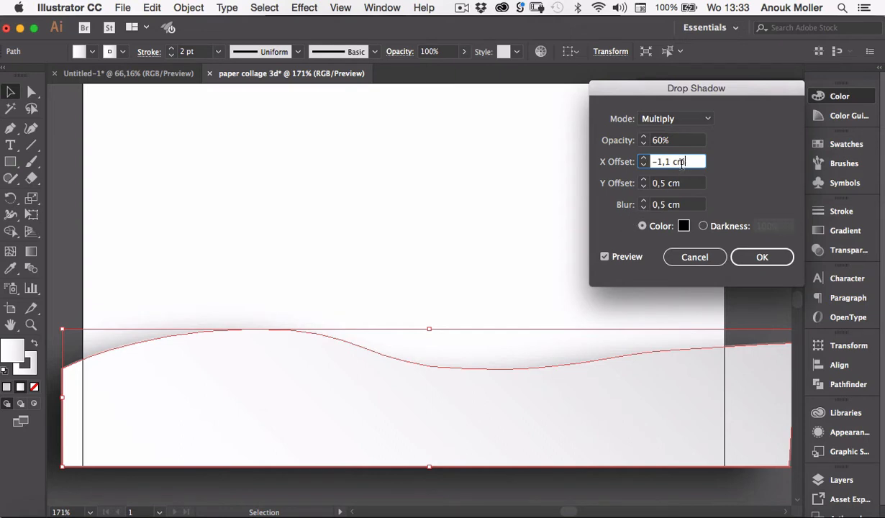
click(644, 159)
click(644, 159)
Set the shadow's blur to 0,5 cm and its Y offset to 0,6 cm, then apply the effect and deselect the shape
click(644, 208)
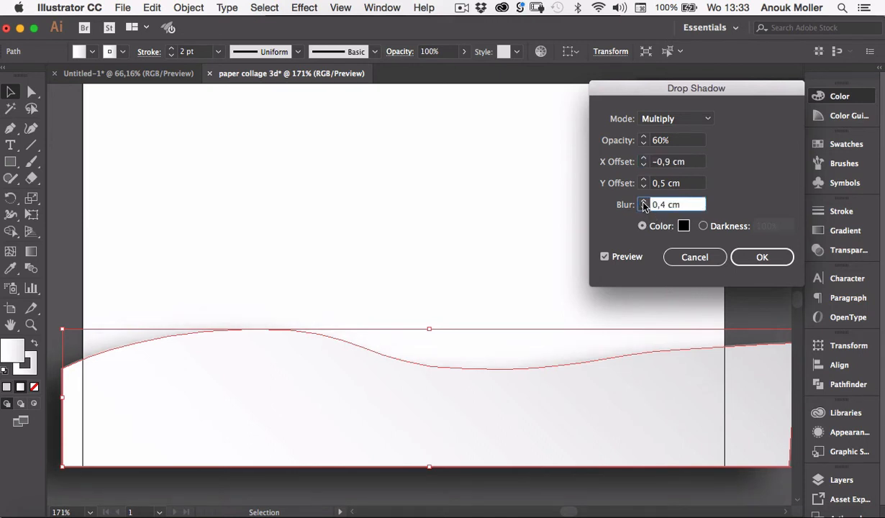
click(644, 200)
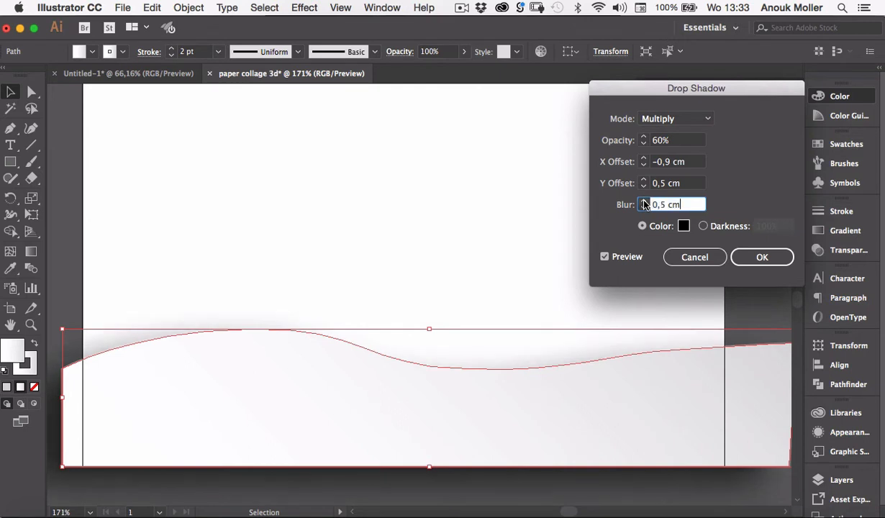
click(644, 201)
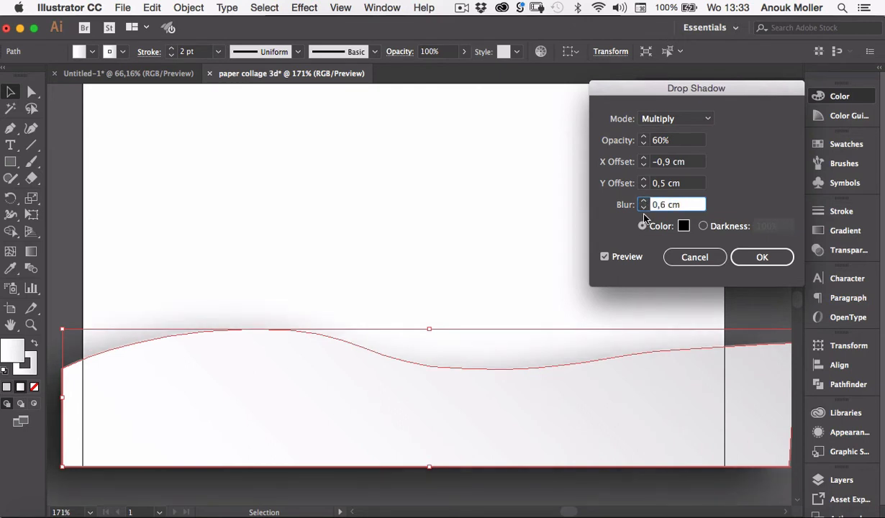
click(643, 208)
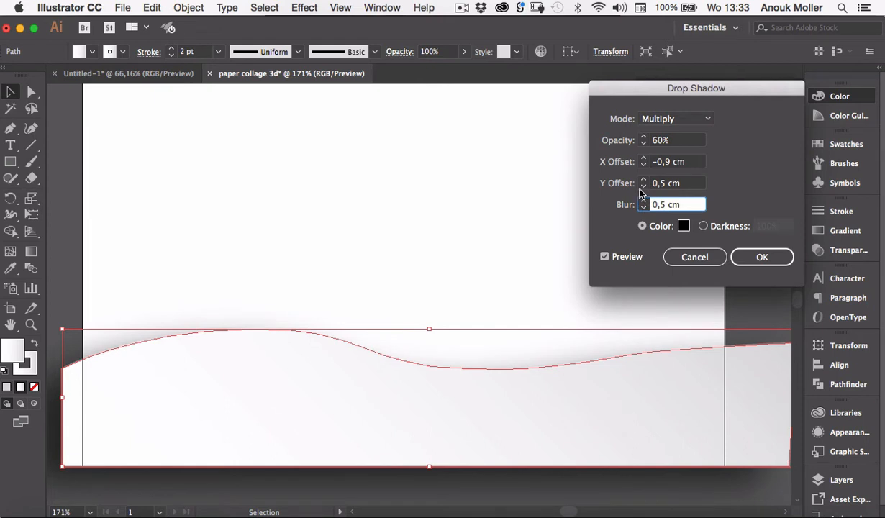
click(644, 181)
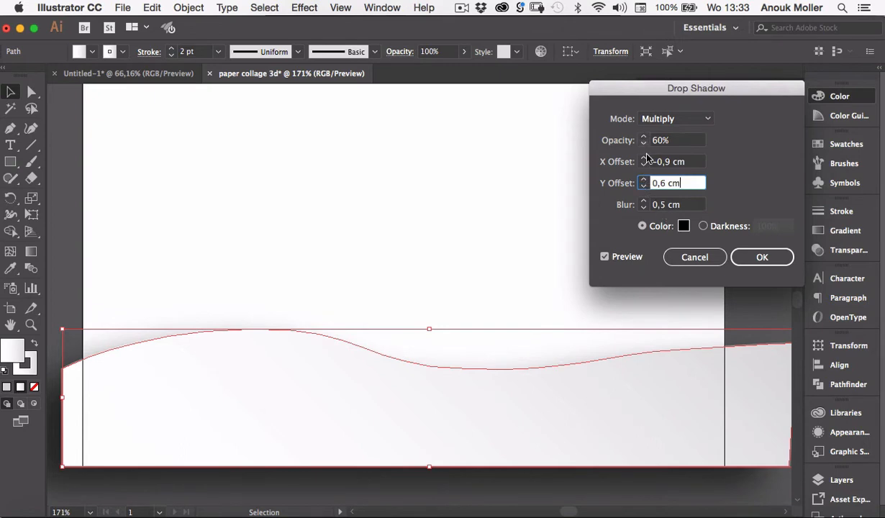
click(780, 258)
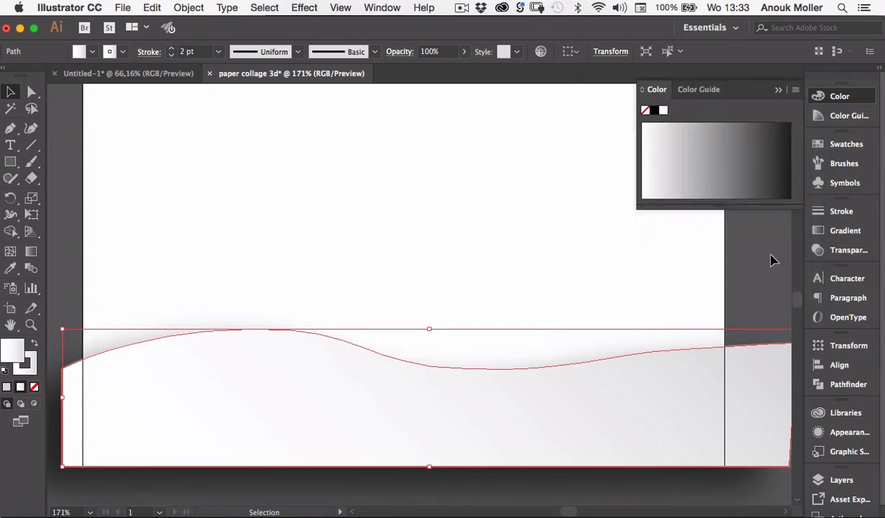
click(745, 85)
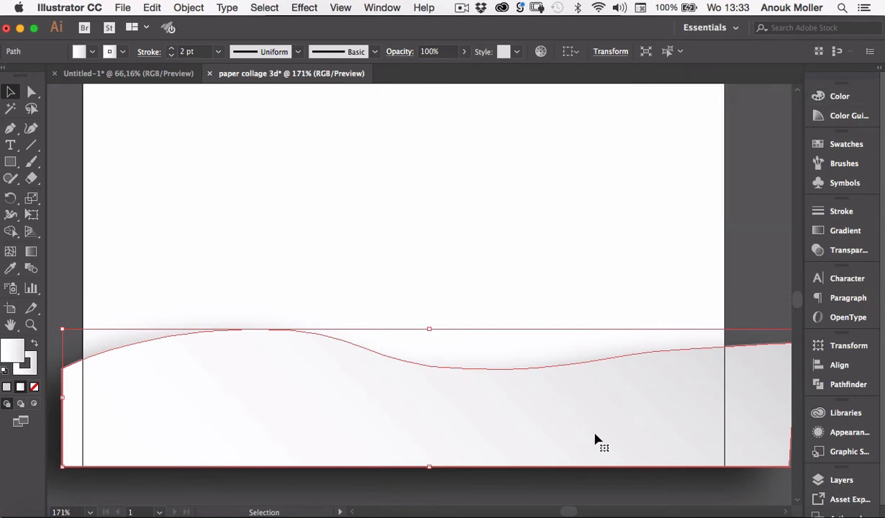
click(736, 260)
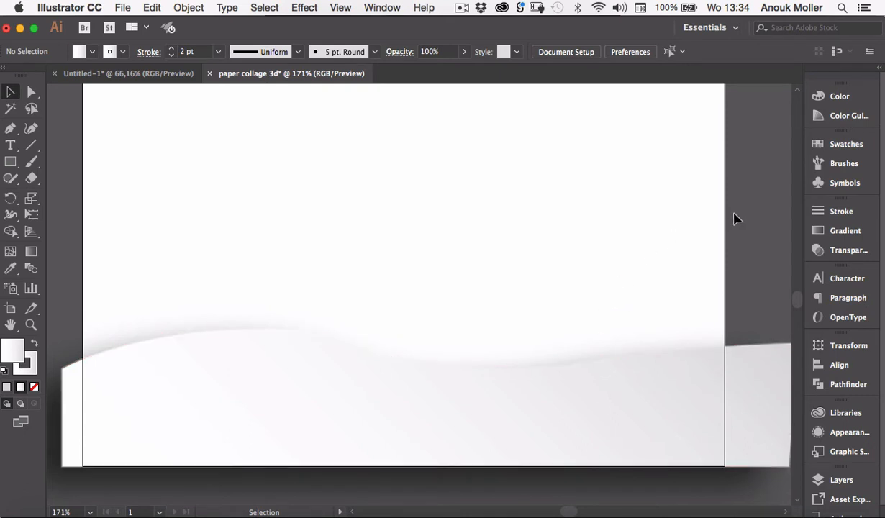
Save the beach shape's complete appearance as a new graphic style
click(676, 416)
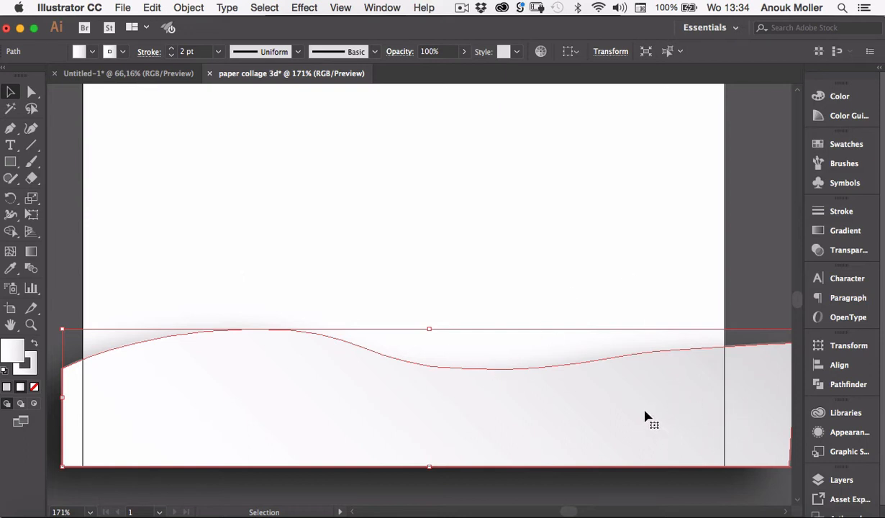
click(845, 453)
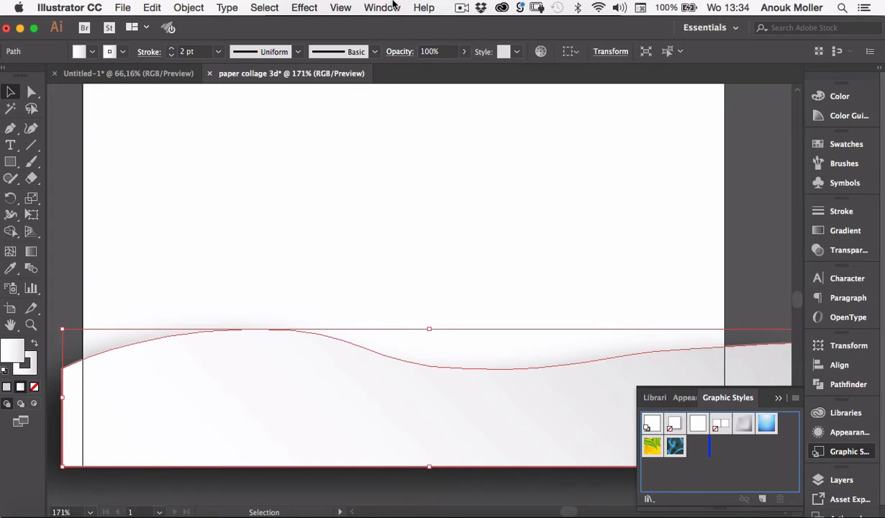
drag(567, 429, 707, 458)
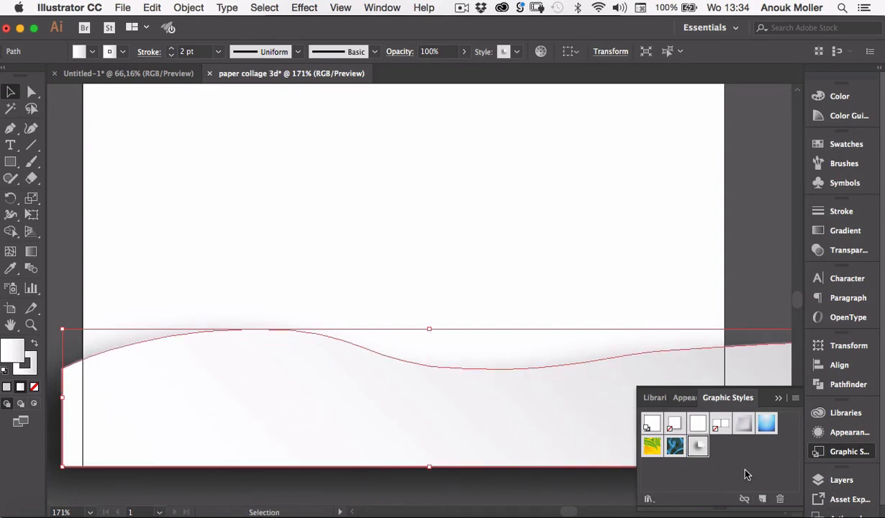
click(756, 284)
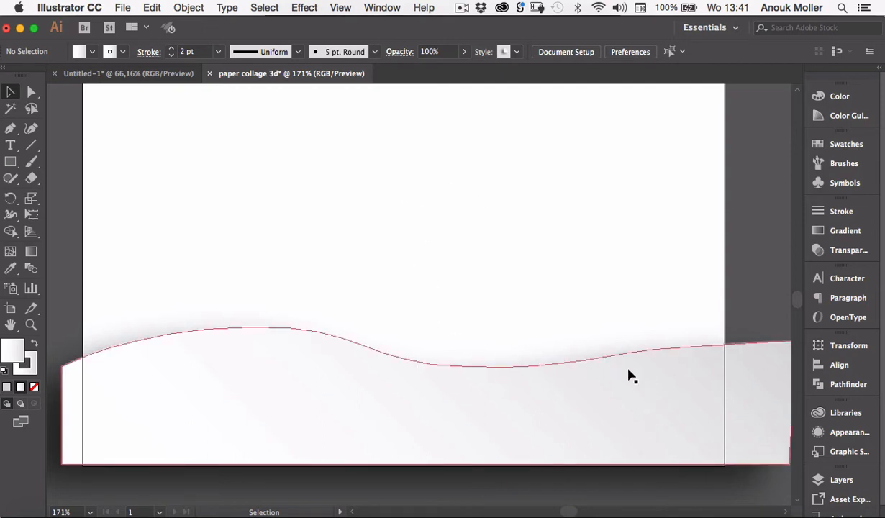
Duplicate the beach shape and place the copy higher up and slightly left of the original
click(658, 428)
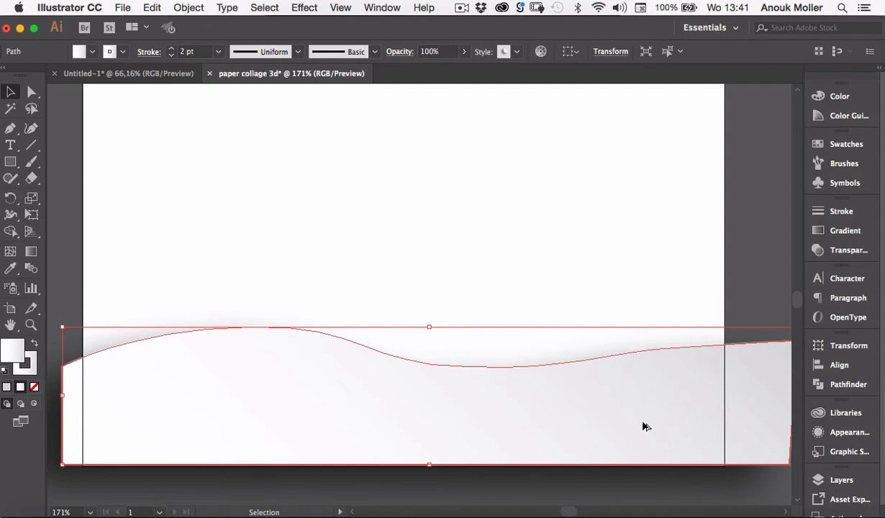
mouse_move(648, 422)
mouse_down()
mouse_move(628, 394)
mouse_move(588, 367)
mouse_move(588, 376)
mouse_up()
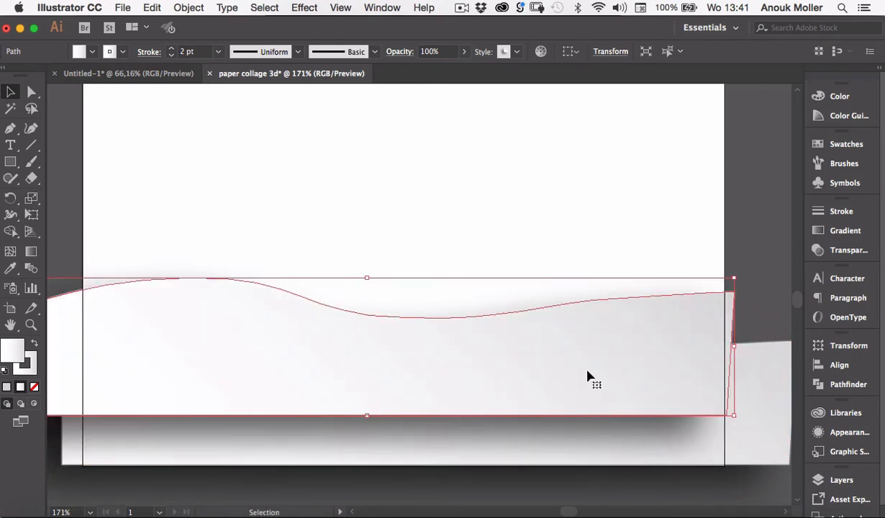
click(753, 250)
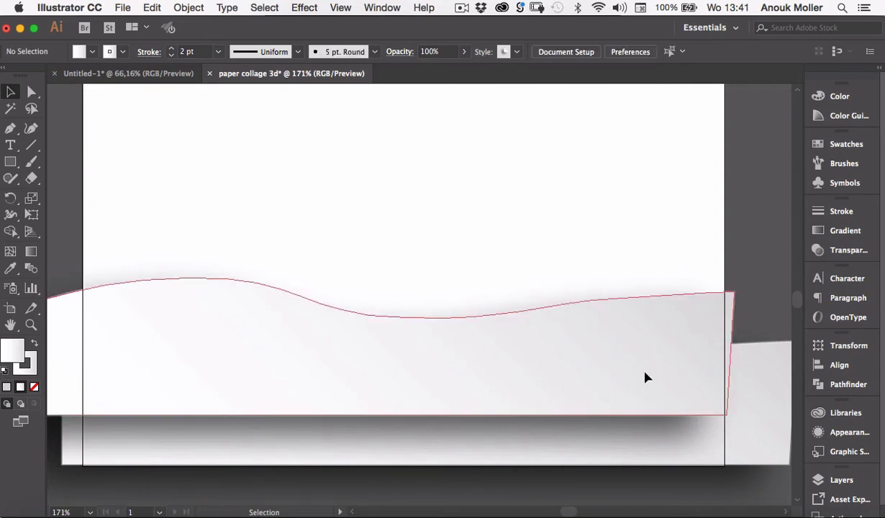
click(646, 377)
drag(640, 379, 643, 377)
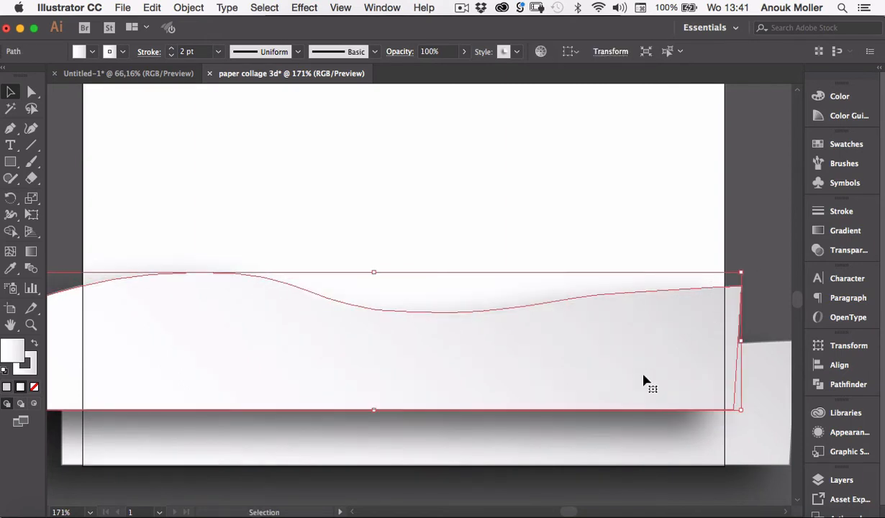
Move the duplicated path below the original path inside the beach layer, then deselect it
click(841, 480)
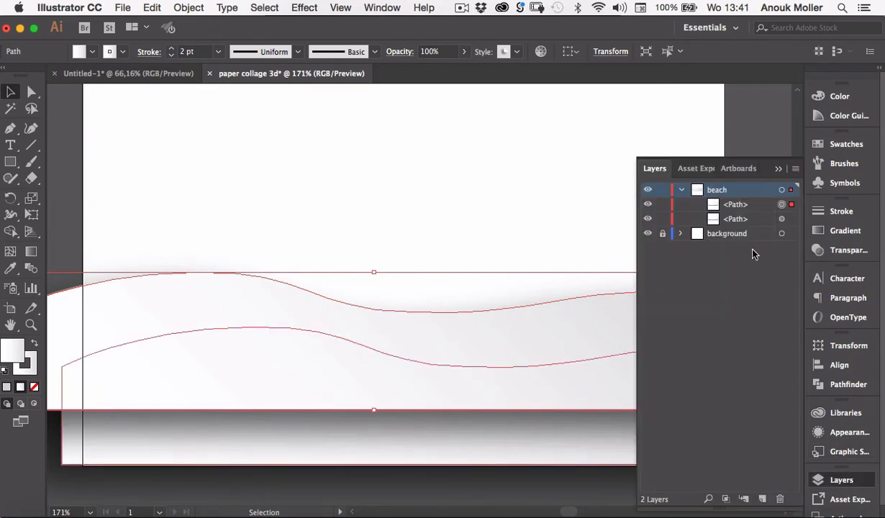
click(745, 208)
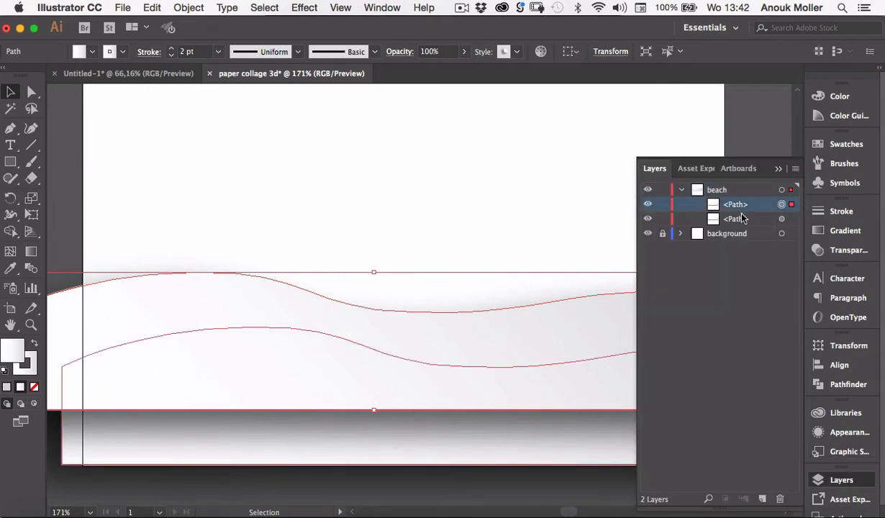
drag(743, 207, 745, 229)
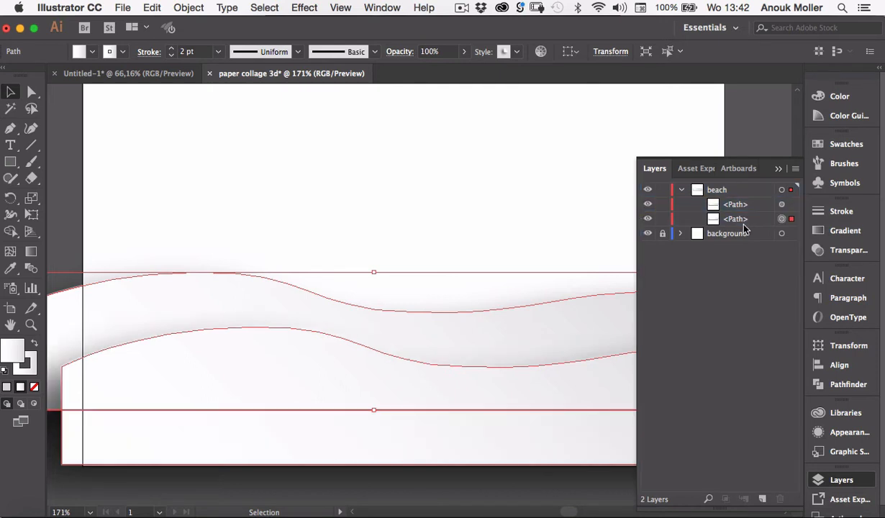
click(779, 170)
click(758, 263)
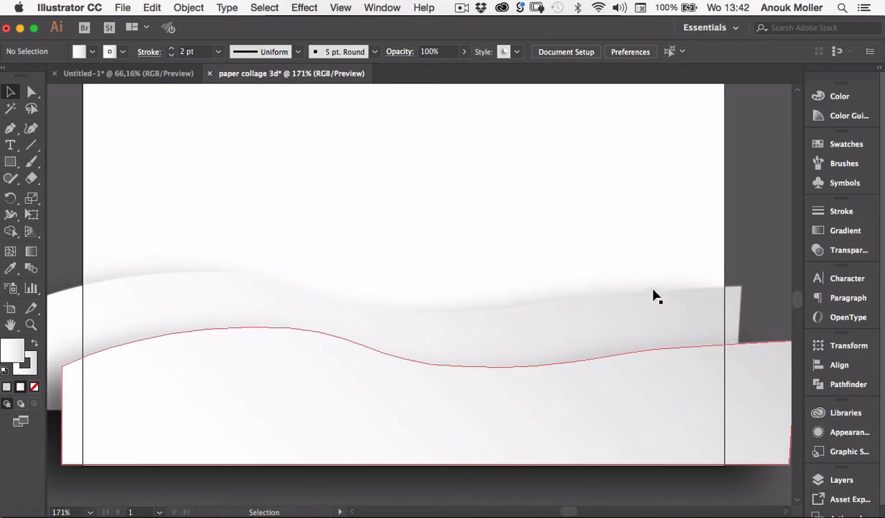
Widen the rear beach shape and move it slightly up and to the left behind the front one, then deselect it
scroll(707, 316, left, 5)
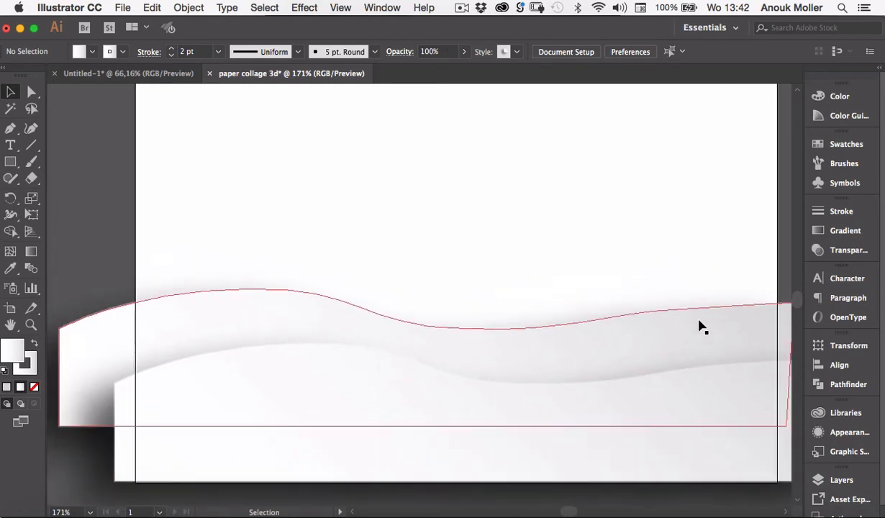
scroll(318, 375, up, 2)
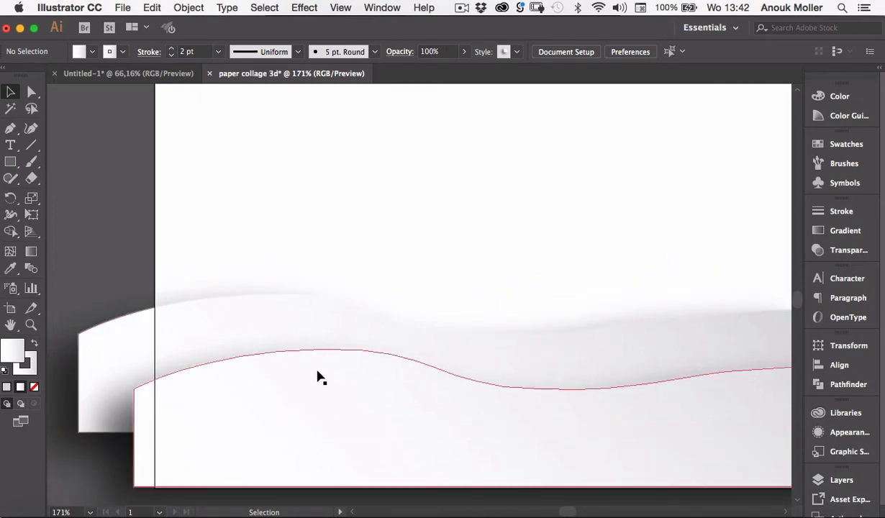
scroll(328, 359, down, 4)
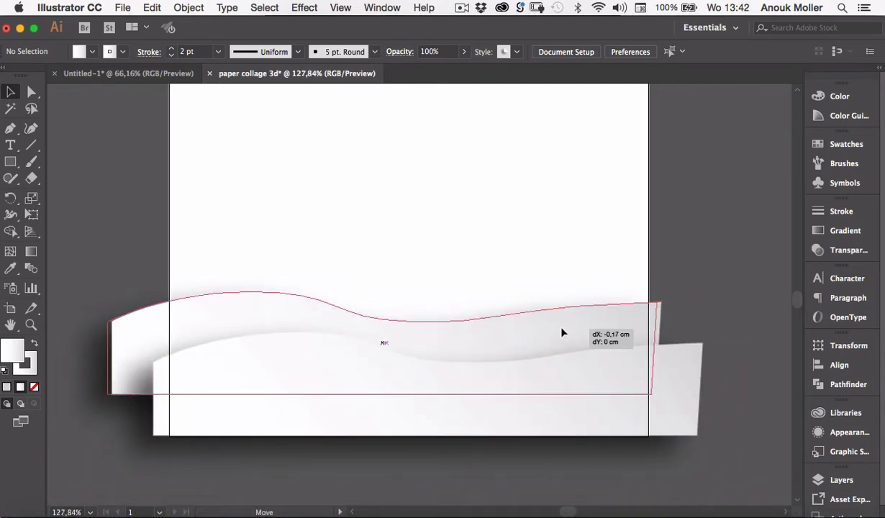
click(564, 334)
drag(656, 343, 703, 343)
drag(613, 333, 575, 314)
click(723, 256)
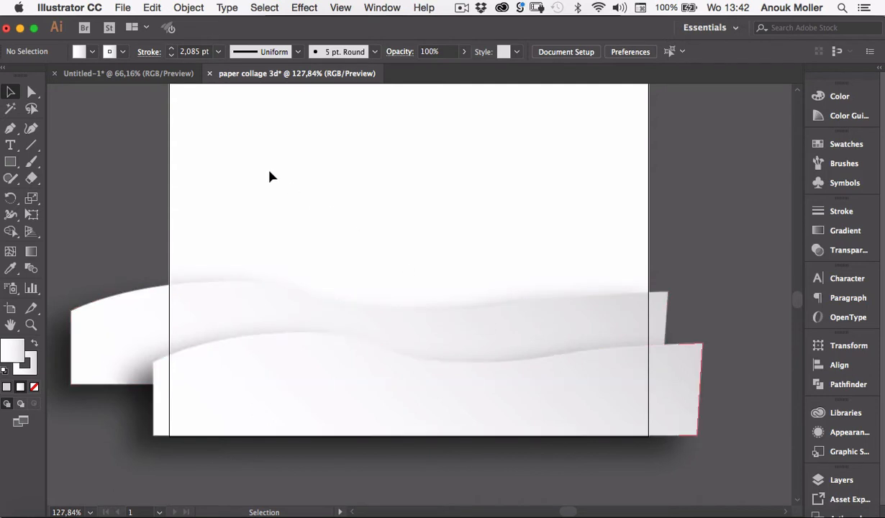
Draw a straight horizontal line about 22 cm long above the beach shapes with the Pen tool, extending past both artboard edges
click(10, 129)
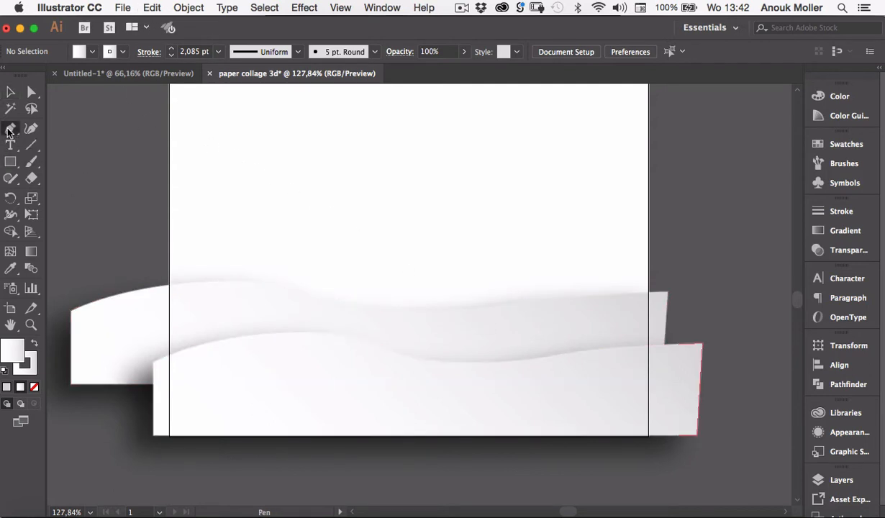
click(135, 223)
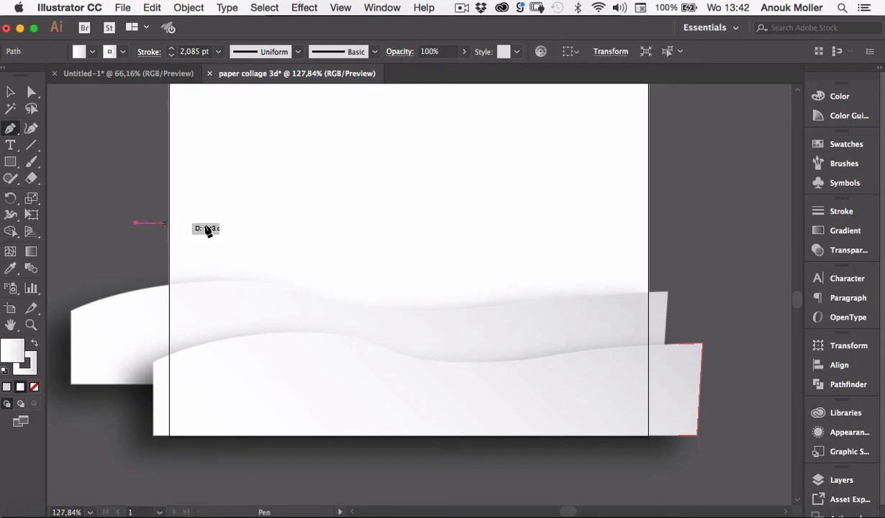
click(688, 223)
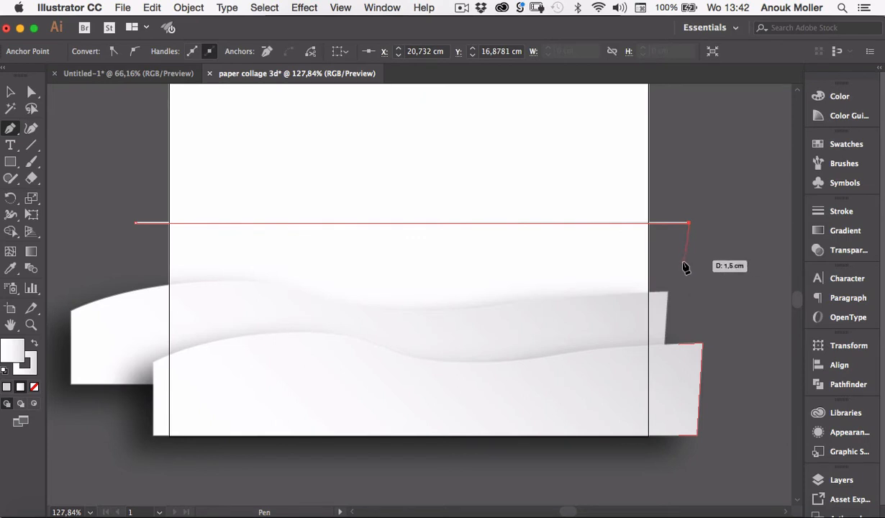
key(v)
click(725, 250)
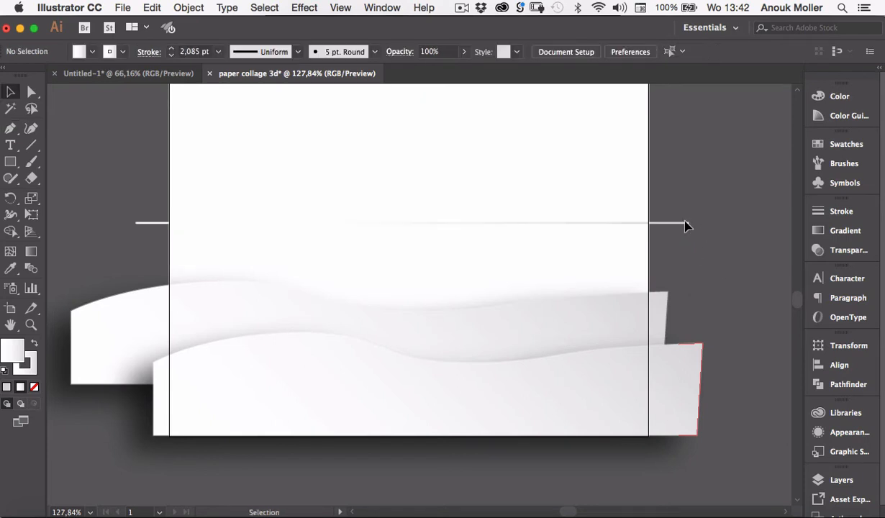
Apply a Zig Zag effect to the horizontal line with smooth points, an absolute size of 0,25 cm and 17 ridges per segment
click(687, 225)
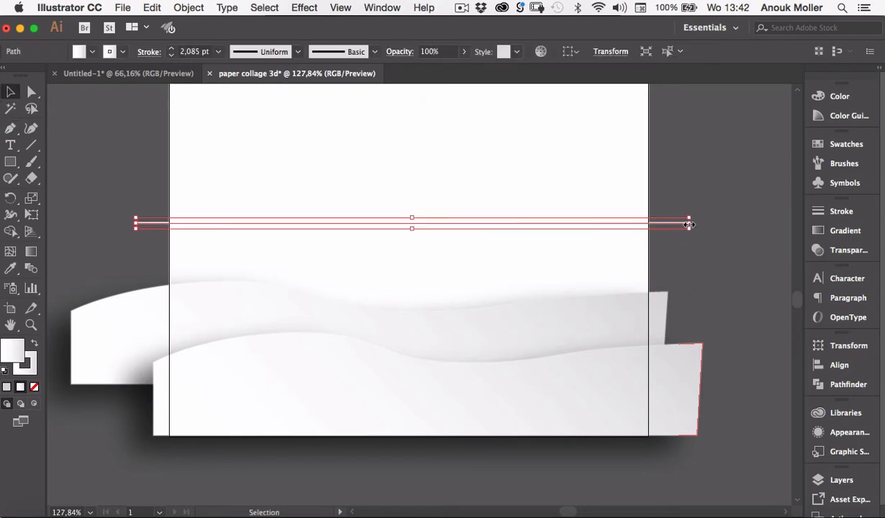
click(305, 7)
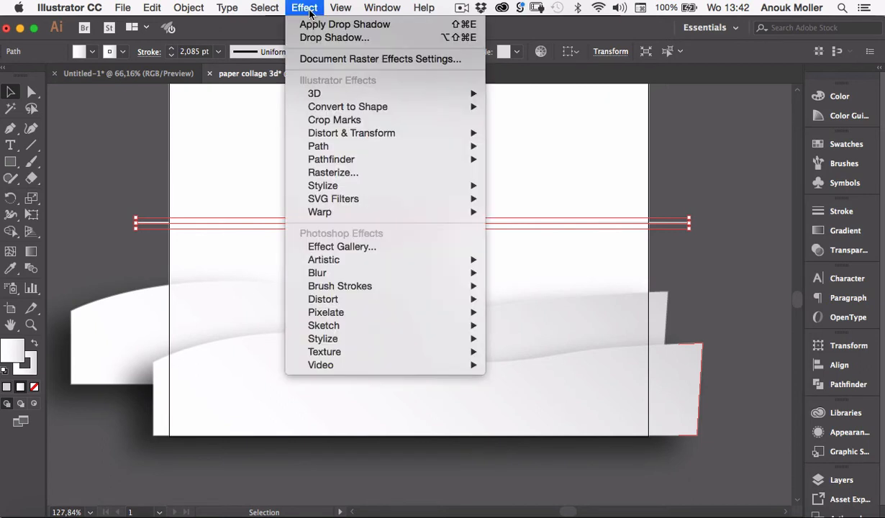
mouse_move(341, 139)
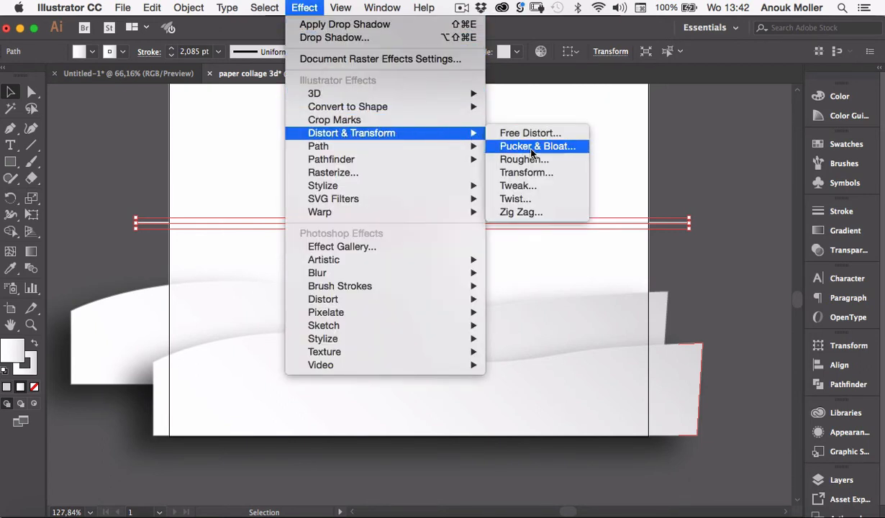
click(521, 212)
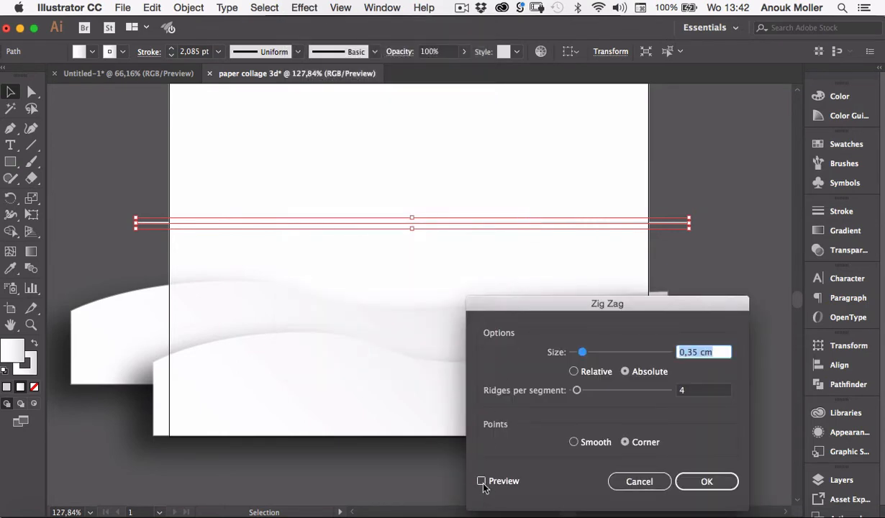
click(483, 483)
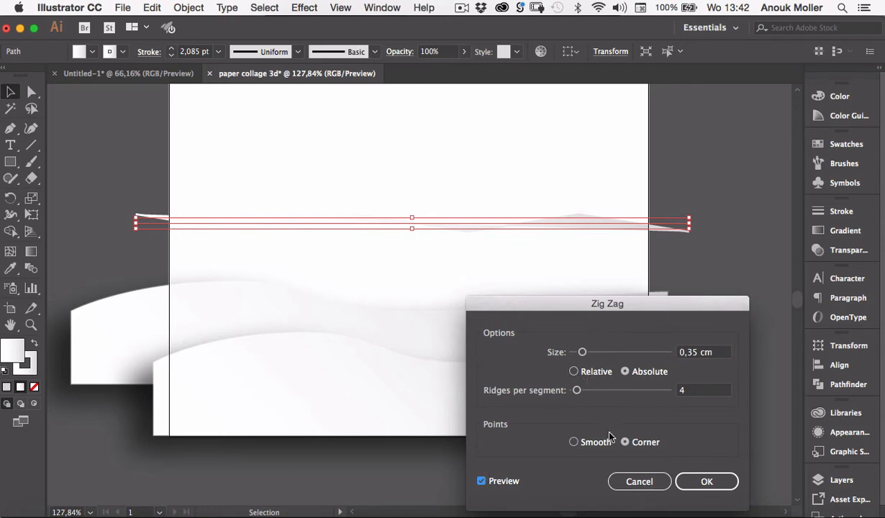
click(572, 442)
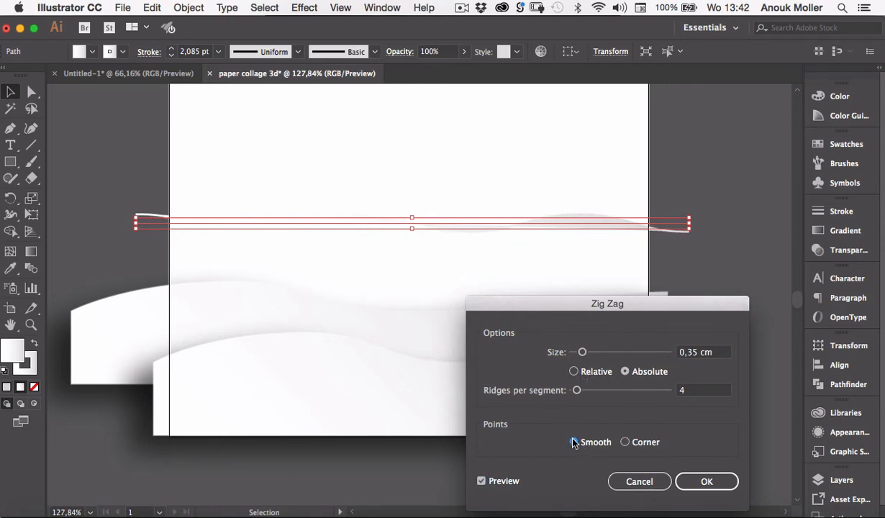
mouse_move(583, 351)
mouse_down()
mouse_move(603, 351)
mouse_move(588, 352)
mouse_up()
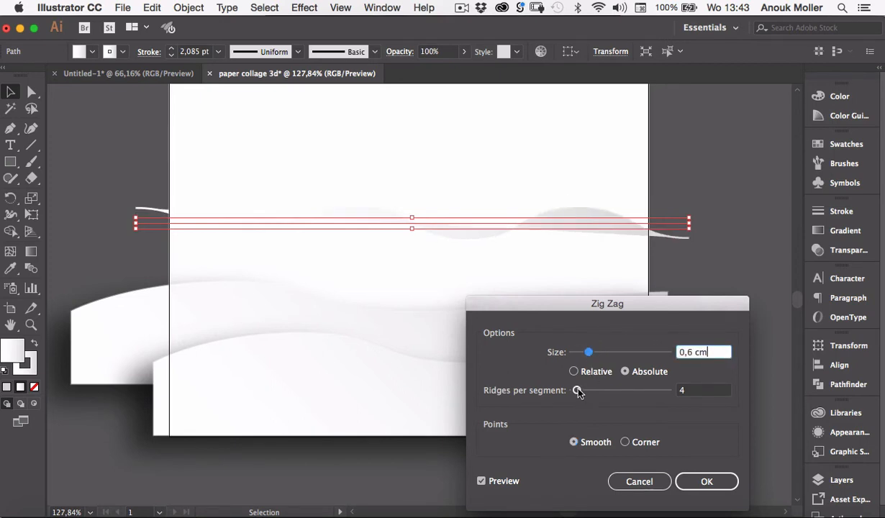
drag(578, 390, 588, 391)
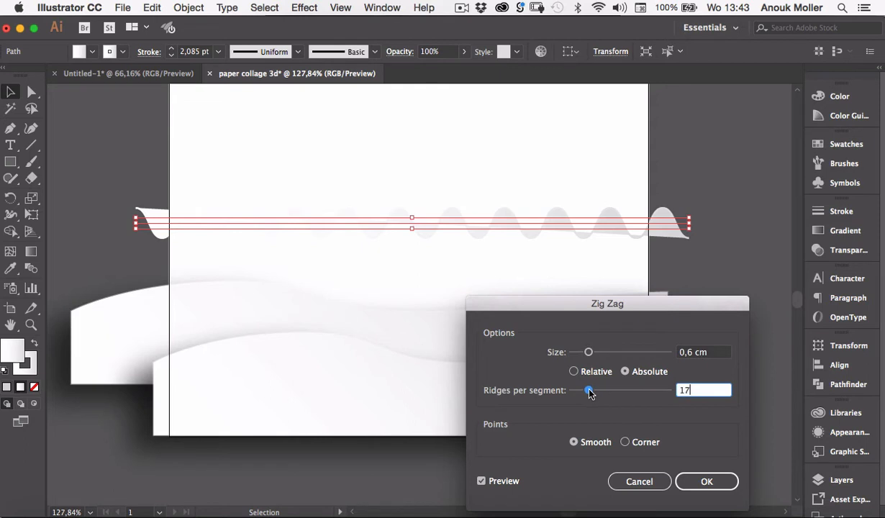
drag(588, 353, 581, 355)
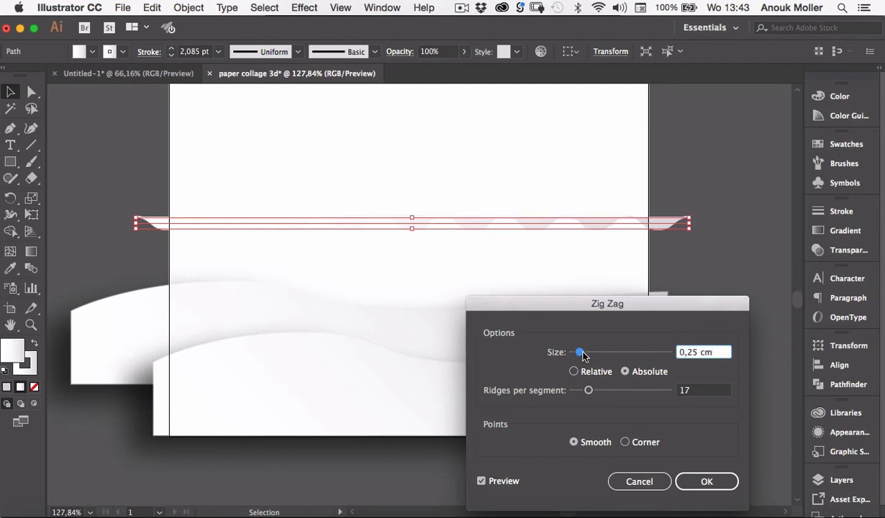
click(705, 481)
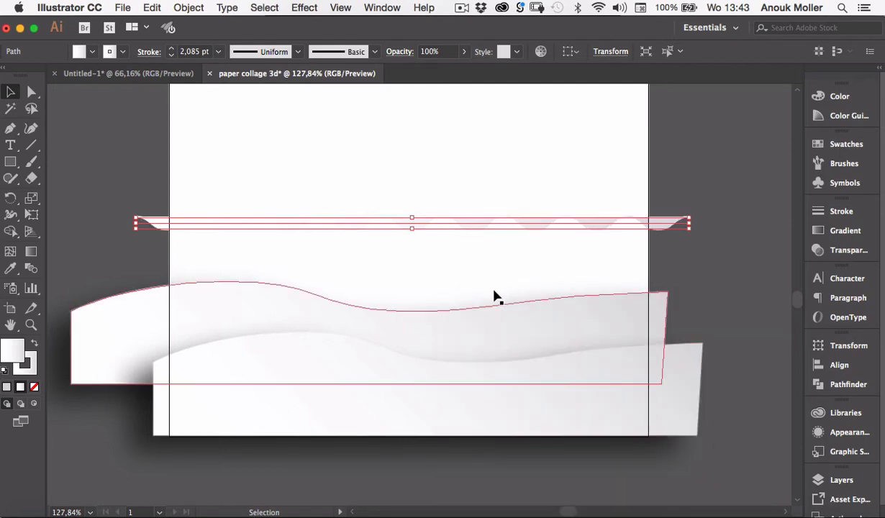
Remove the wavy line's stroke and change its fill to solid white
click(31, 372)
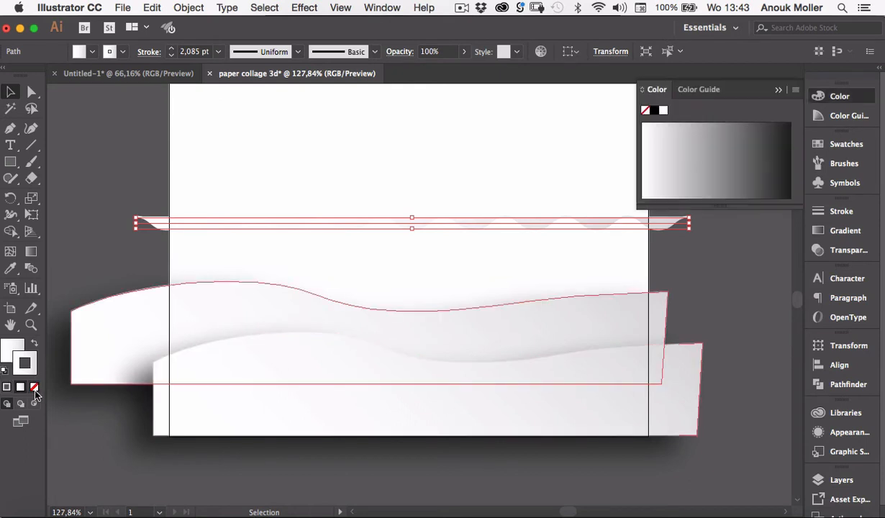
click(34, 387)
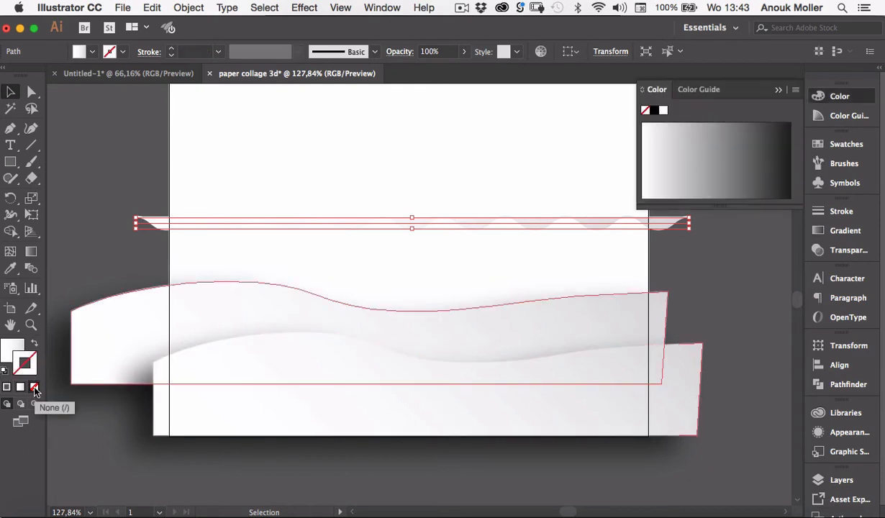
click(13, 347)
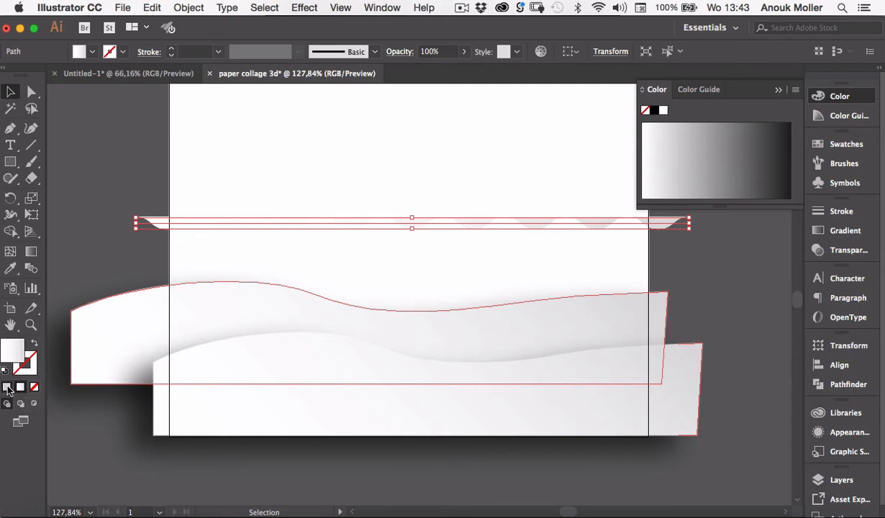
click(7, 387)
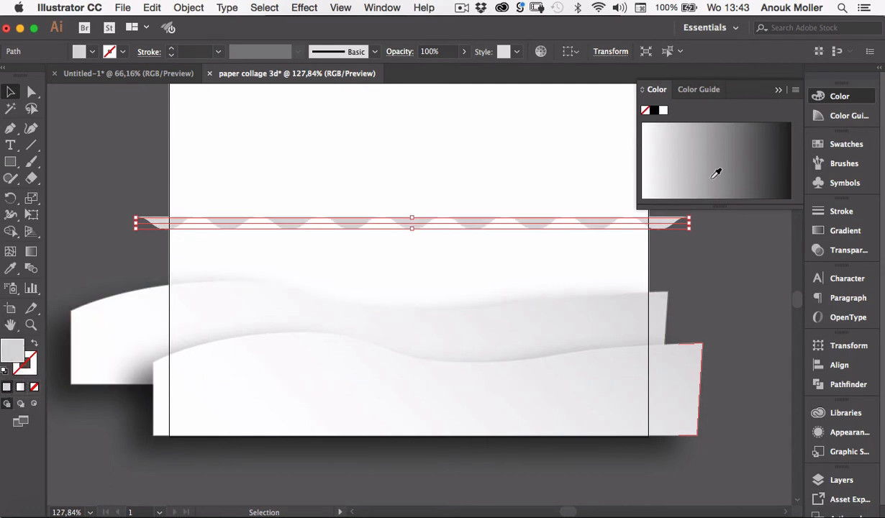
click(663, 111)
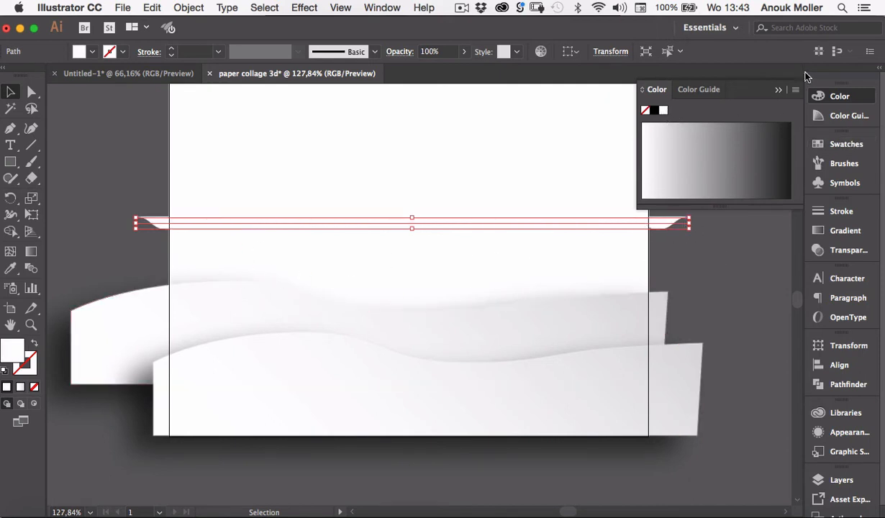
click(779, 91)
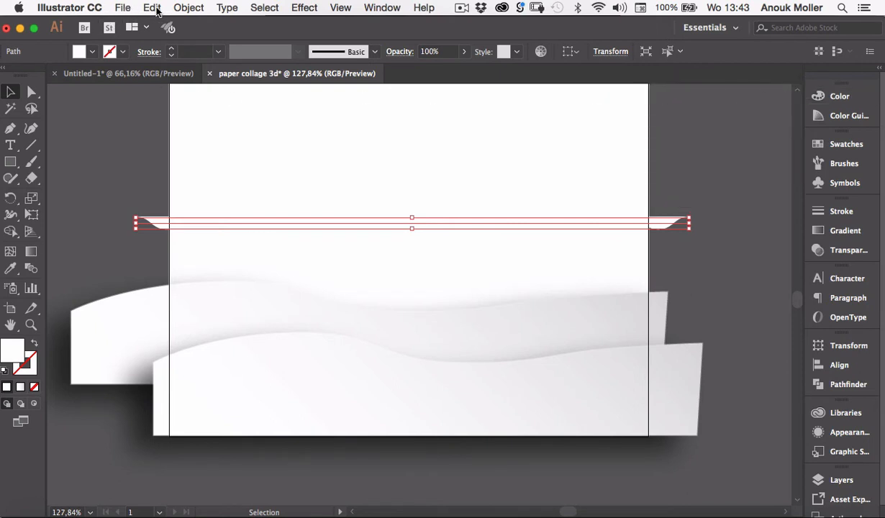
Expand the wavy line's appearance into an editable path and check its anchor points
click(195, 10)
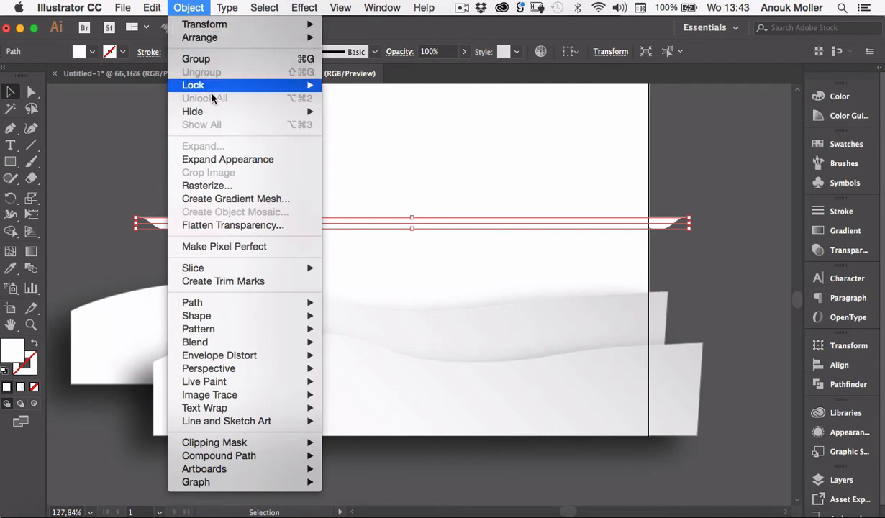
click(258, 160)
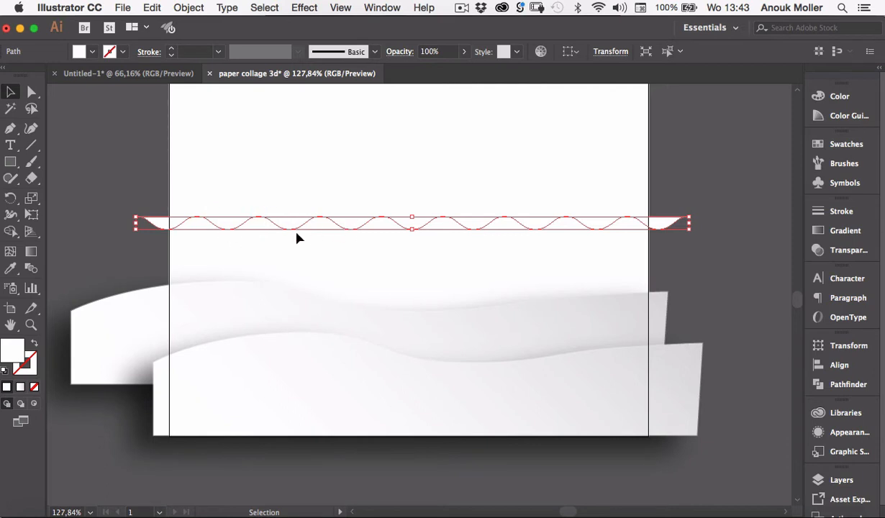
click(31, 91)
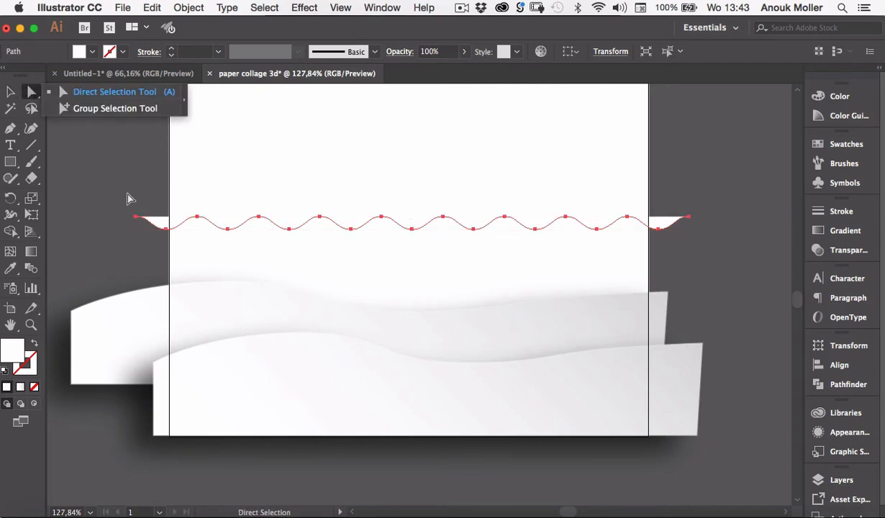
click(166, 234)
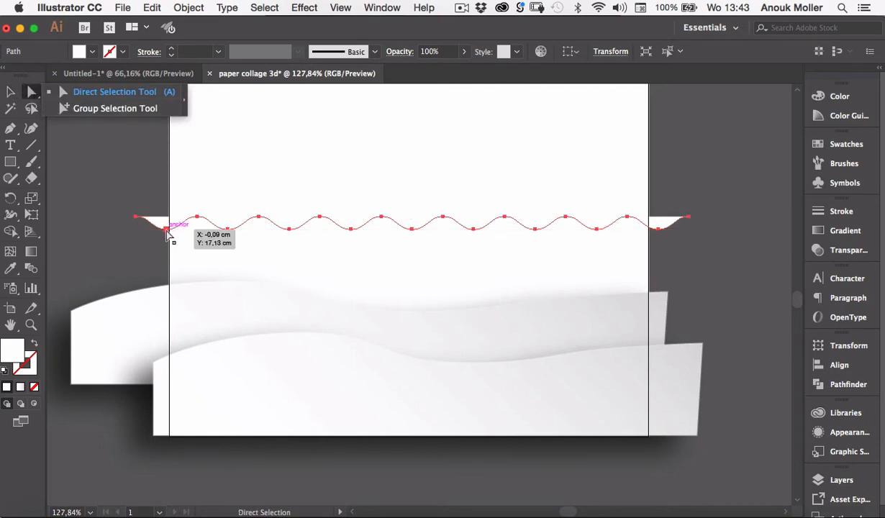
click(165, 233)
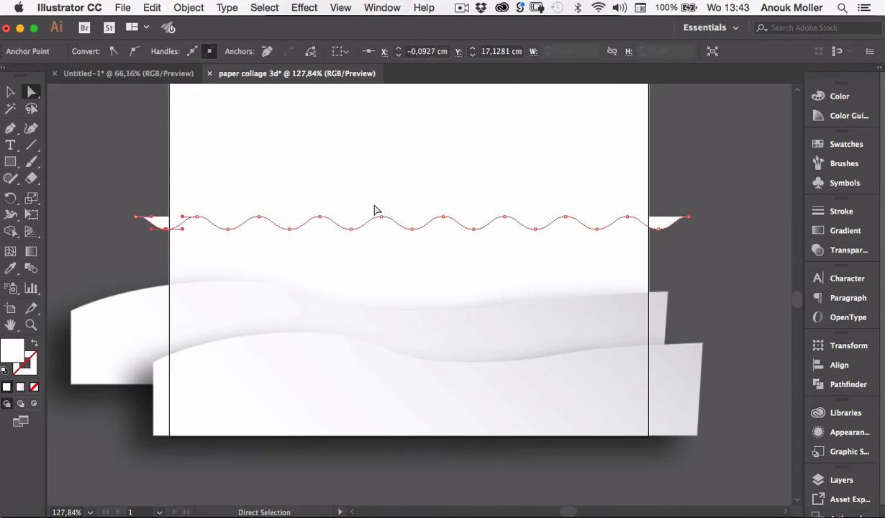
click(10, 92)
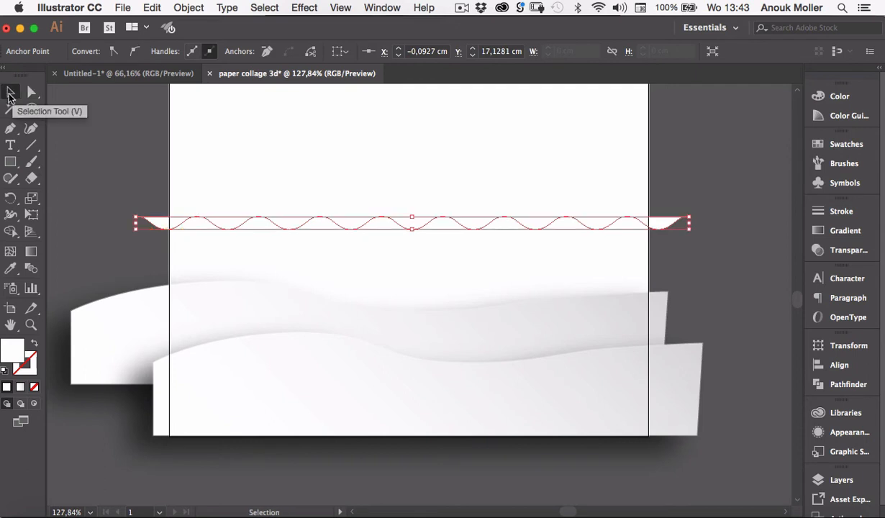
Continue the wavy path with the Pen tool down from its left end, across underneath and up to its right end, closing the shape
click(10, 130)
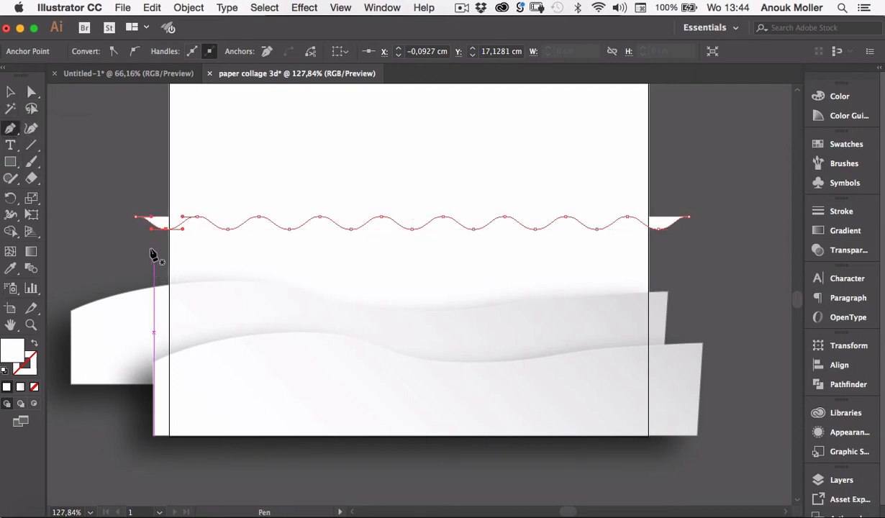
click(135, 216)
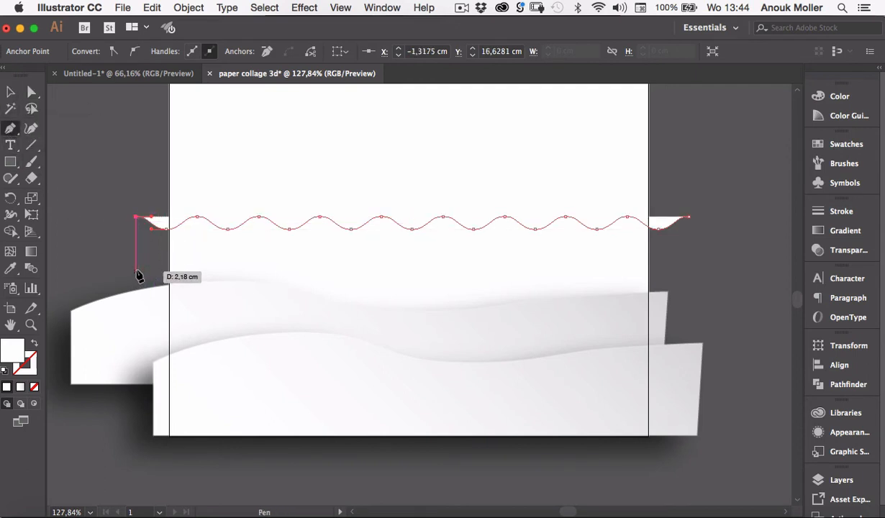
click(135, 268)
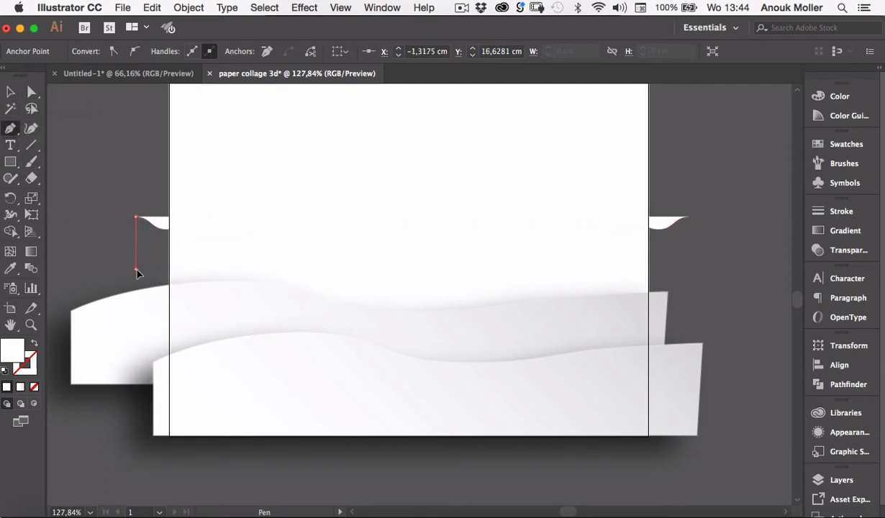
click(685, 277)
click(688, 217)
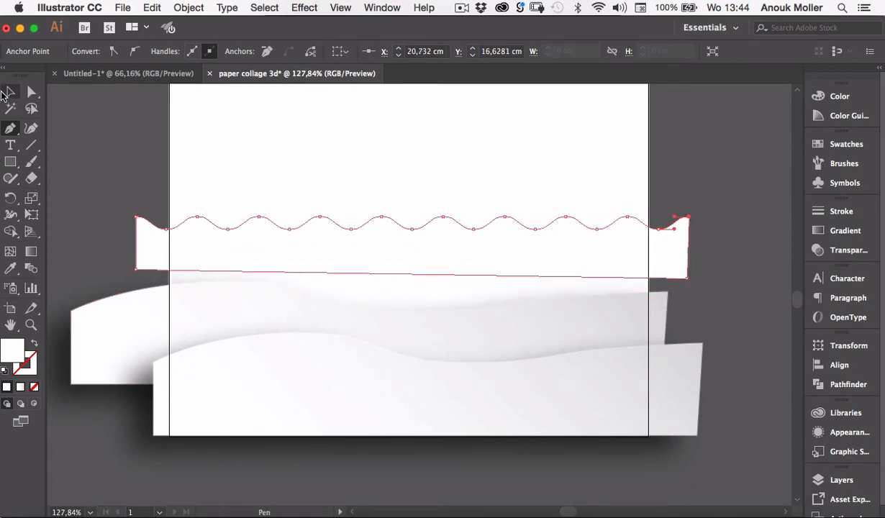
click(10, 92)
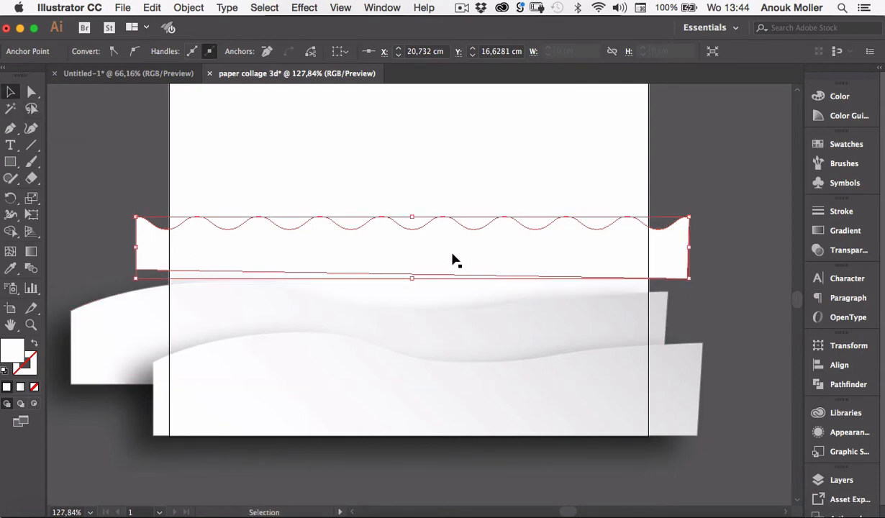
Stretch the wave-edged shape slightly taller, lower it over the rear beach layer and cut it from the beach layer
drag(412, 279, 408, 290)
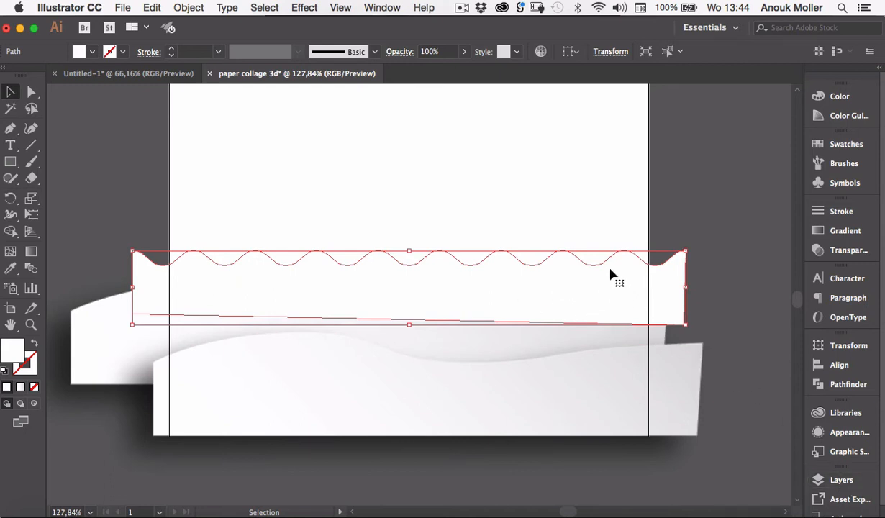
key(a)
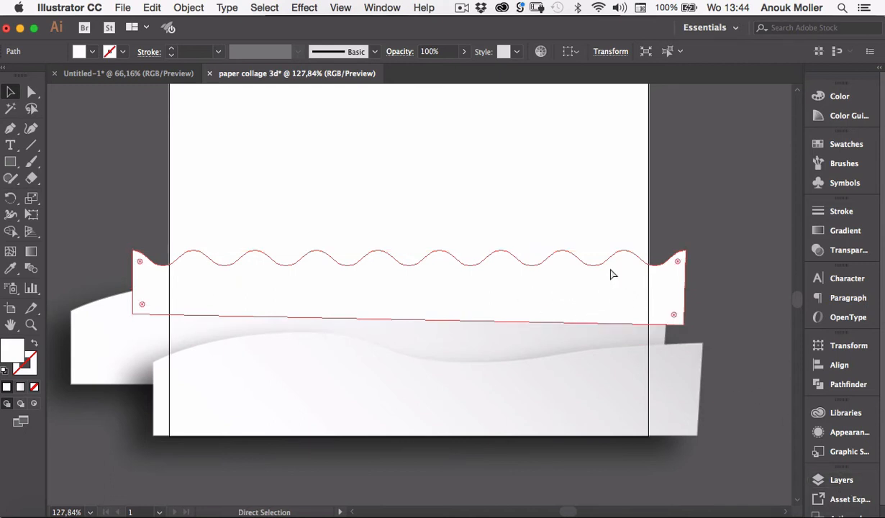
key(super+x)
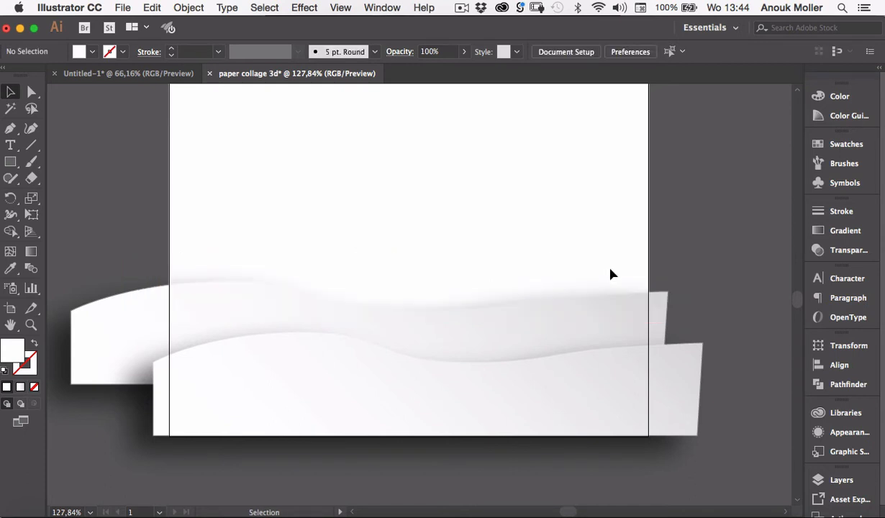
Create a new layer named ocean and paste the wave-edged shape into it
click(837, 483)
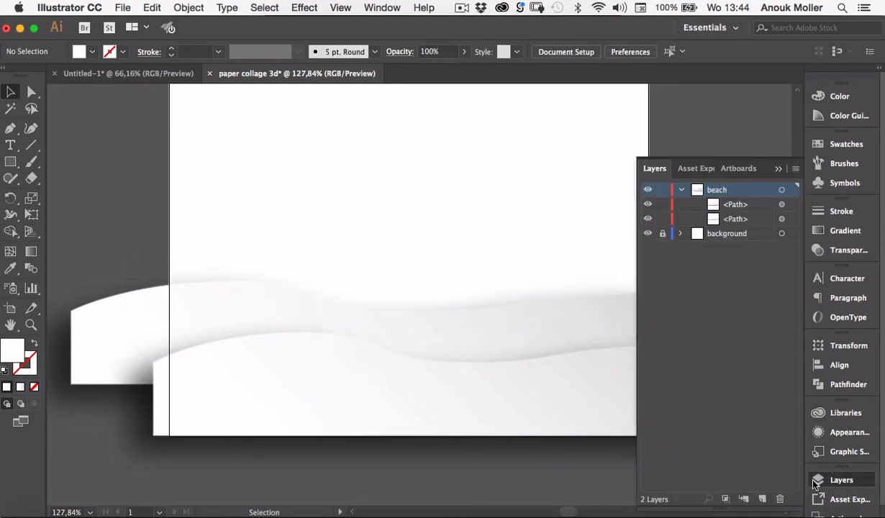
click(763, 499)
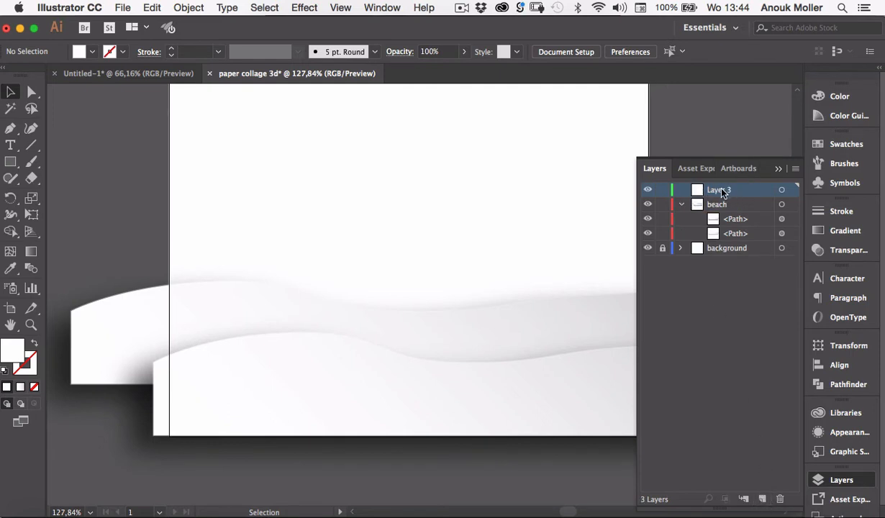
double_click(722, 191)
text(ocean)
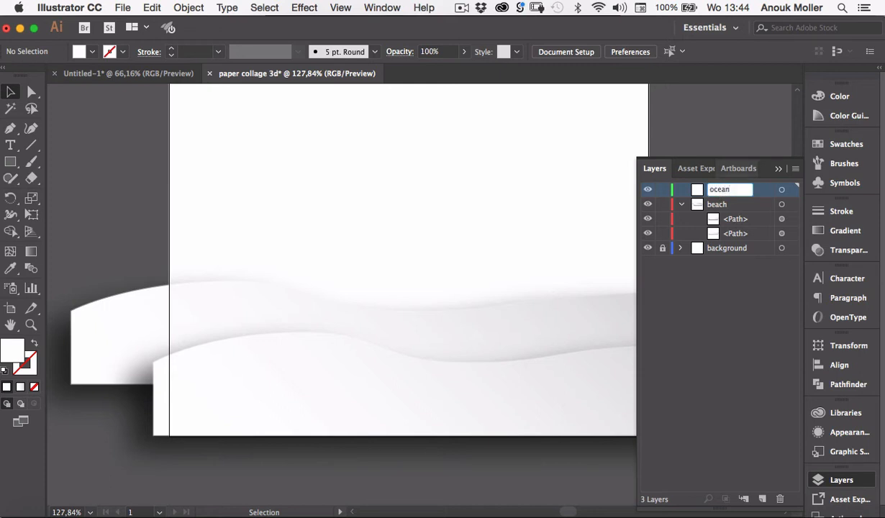
key(Return)
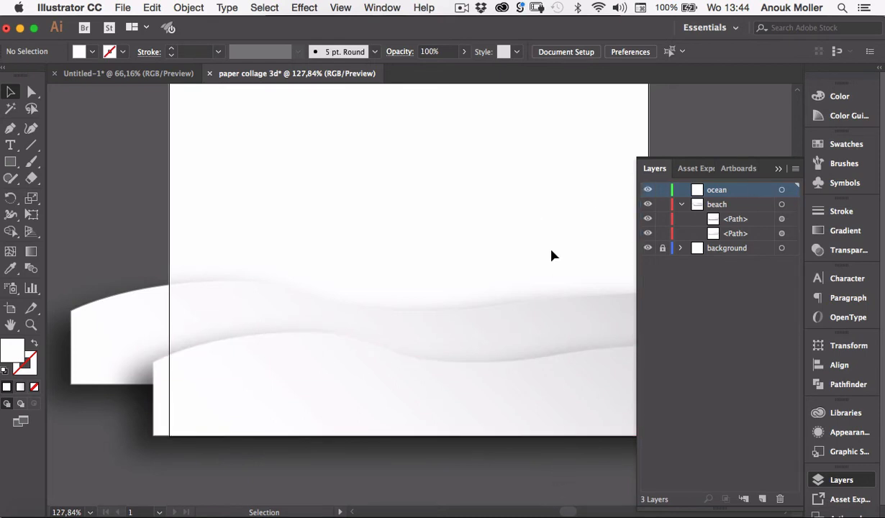
key(super+v)
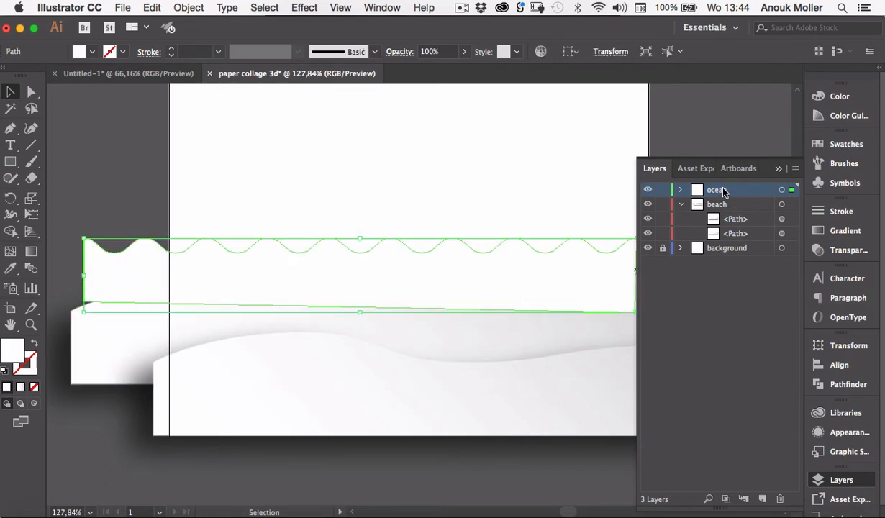
Place the ocean layer beneath the two beach paths and position the wave shape across the full artboard width behind the beach
drag(719, 190, 698, 242)
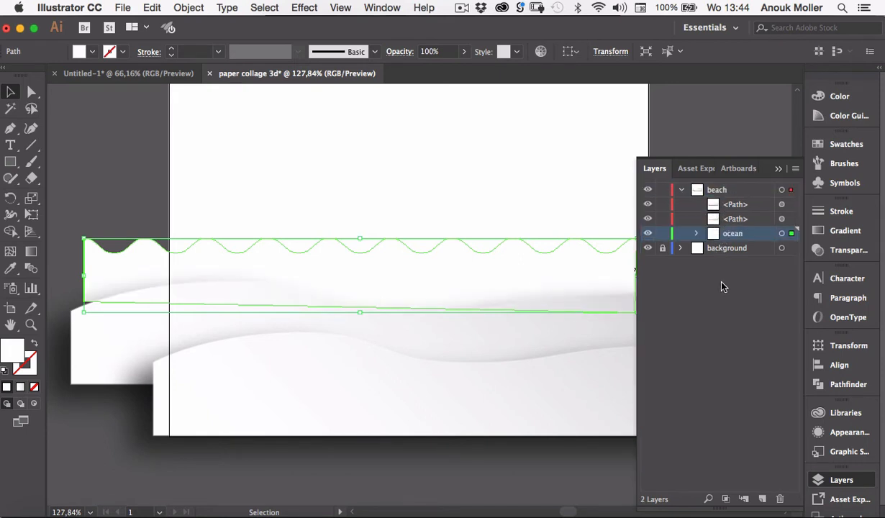
click(776, 170)
click(721, 200)
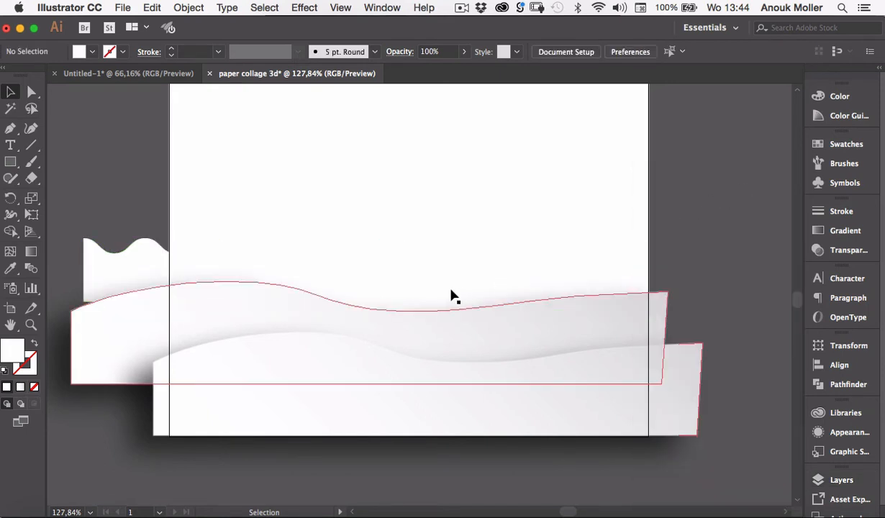
drag(446, 286, 494, 292)
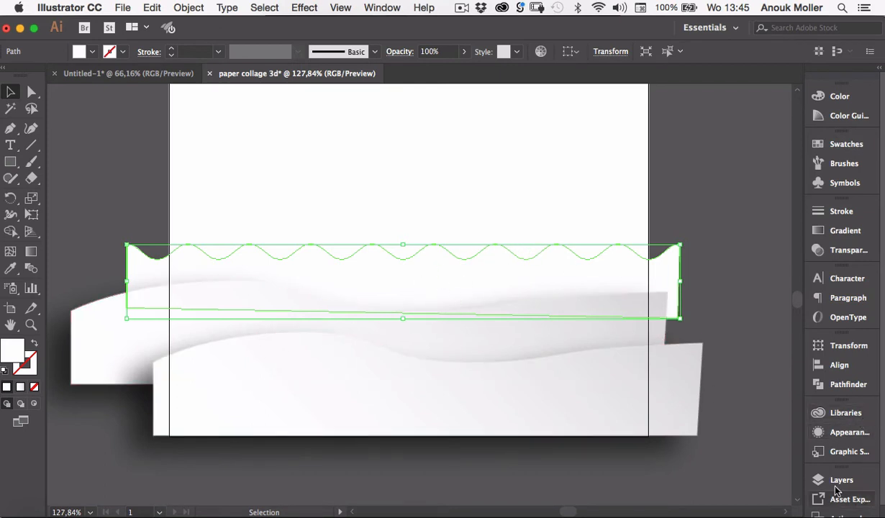
Apply the saved paper-shadow graphic style to the wave shape and reduce its height slightly from the wavy edge
click(841, 453)
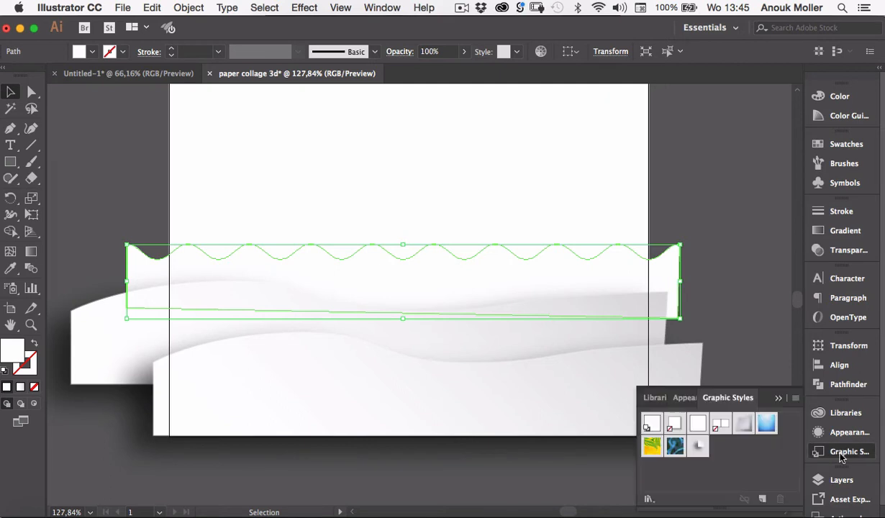
click(700, 446)
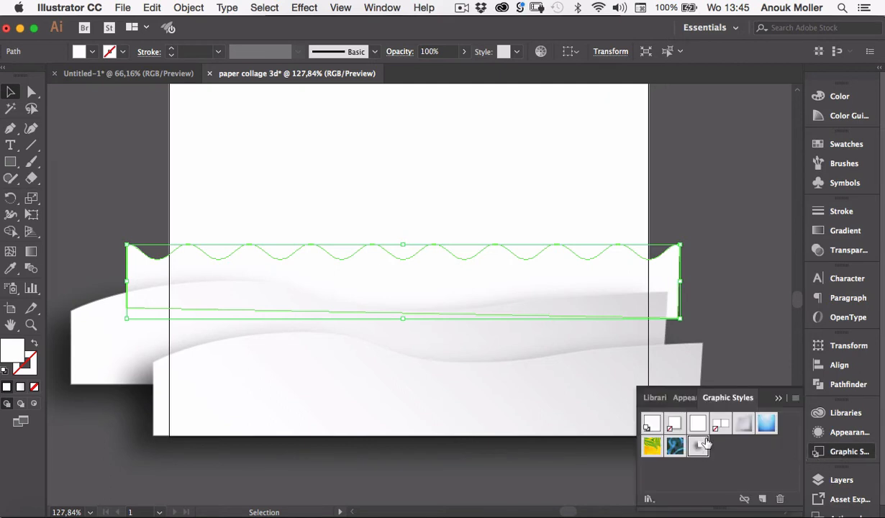
click(746, 318)
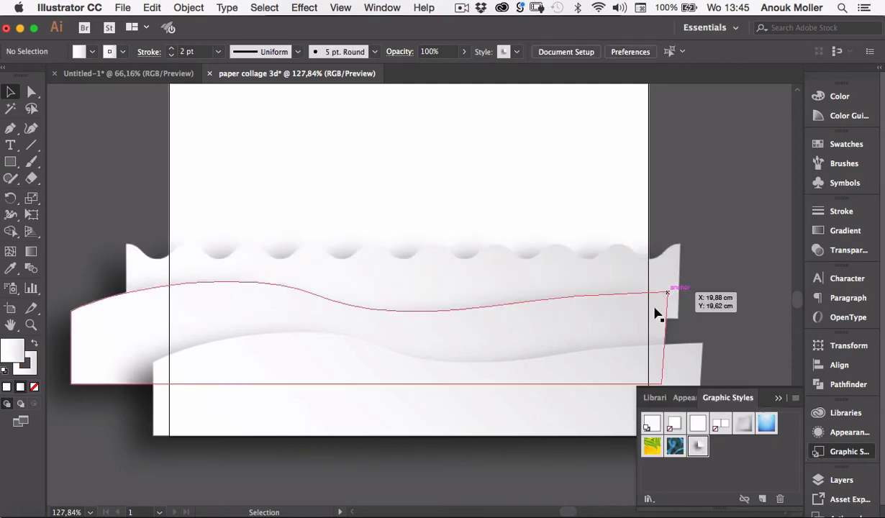
click(460, 302)
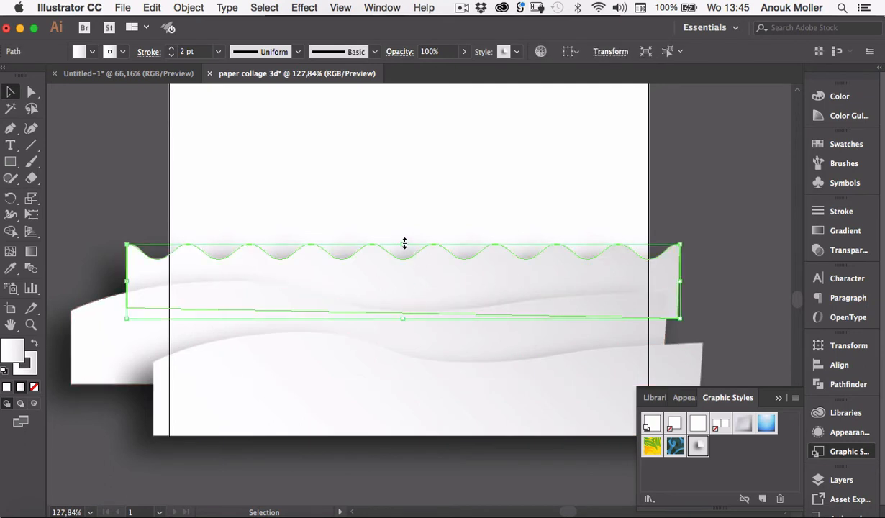
drag(403, 245, 415, 278)
click(717, 227)
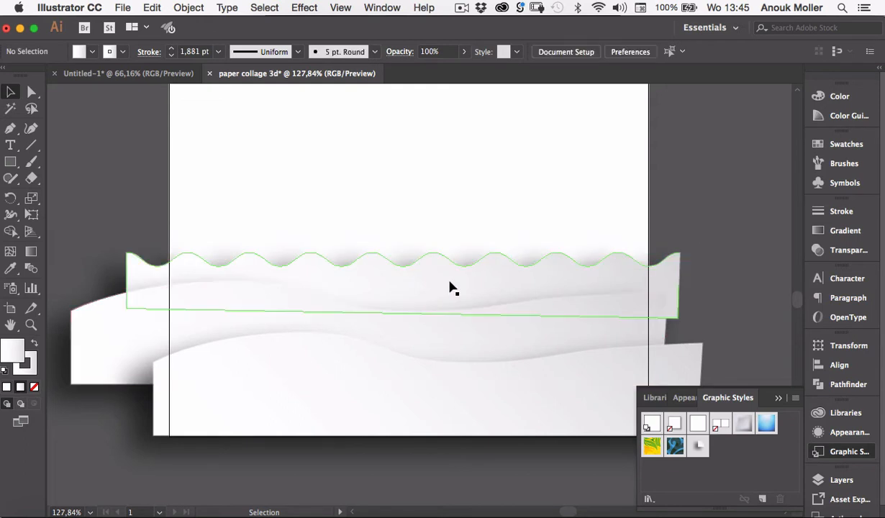
Duplicate the wave strip three times, placing each copy higher than the last and staggered sideways
click(451, 289)
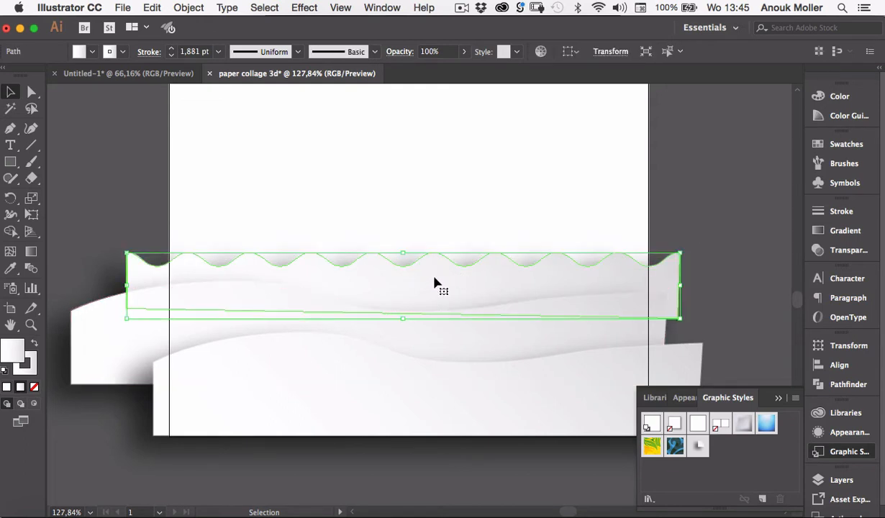
drag(396, 291, 416, 263)
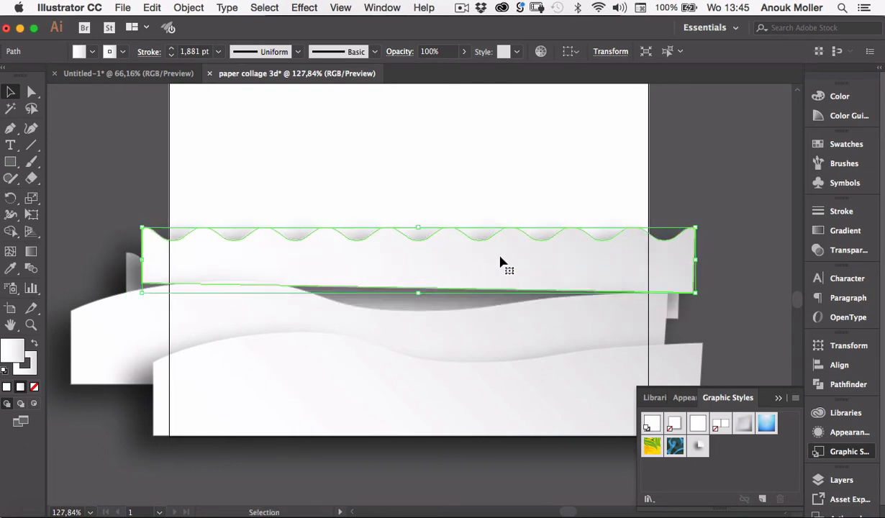
click(729, 304)
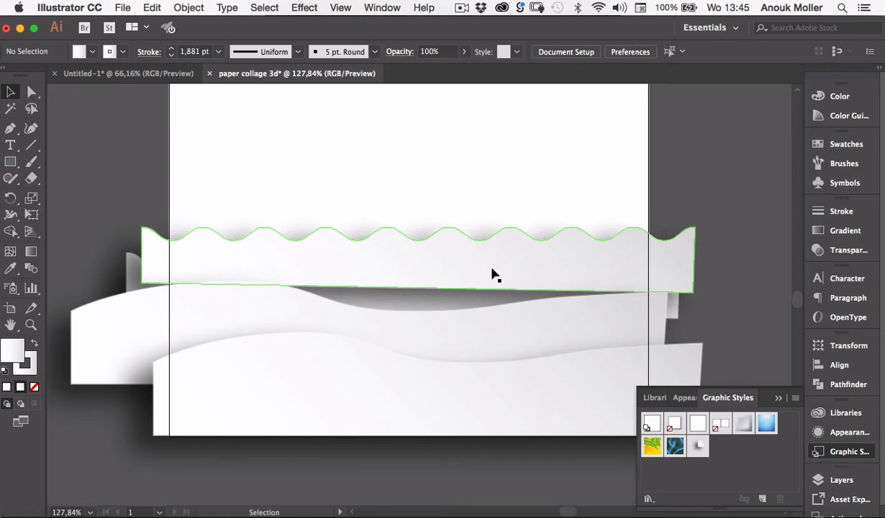
drag(471, 271, 445, 238)
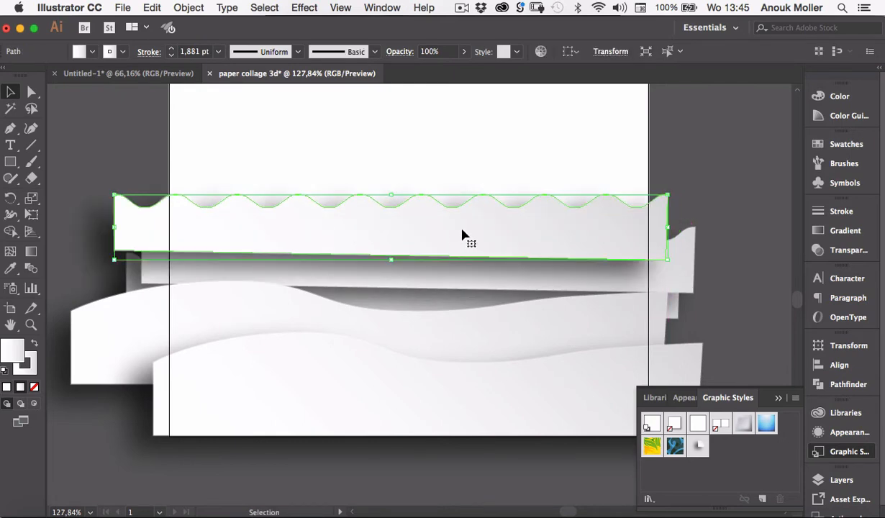
drag(440, 243, 485, 220)
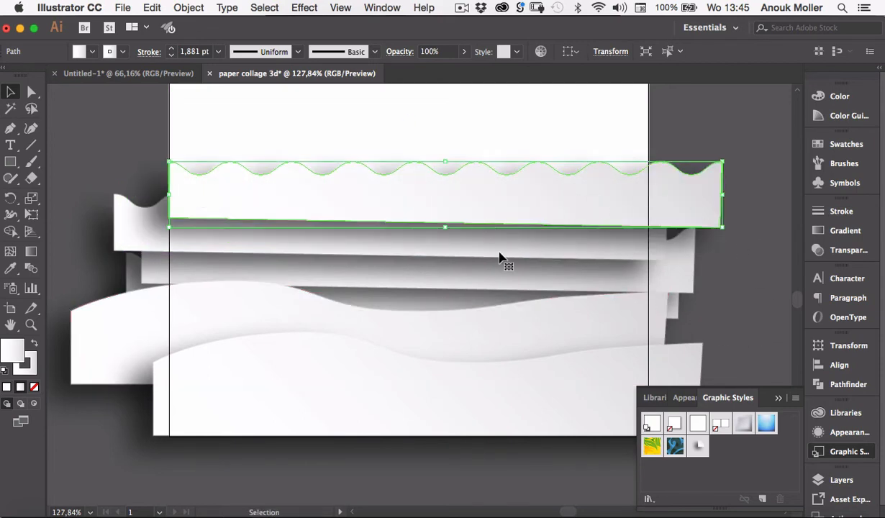
Reorder the four wave paths inside the ocean layer so each lower strip sits in front of the one above
click(839, 480)
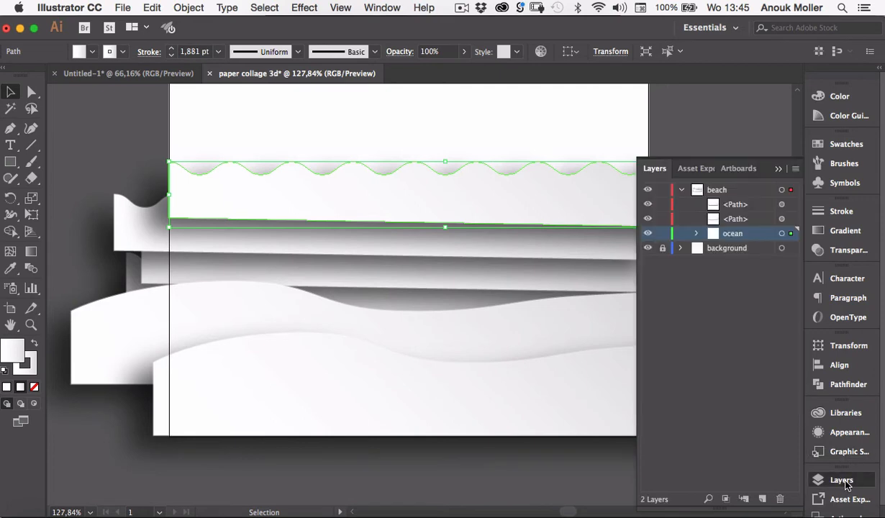
click(683, 190)
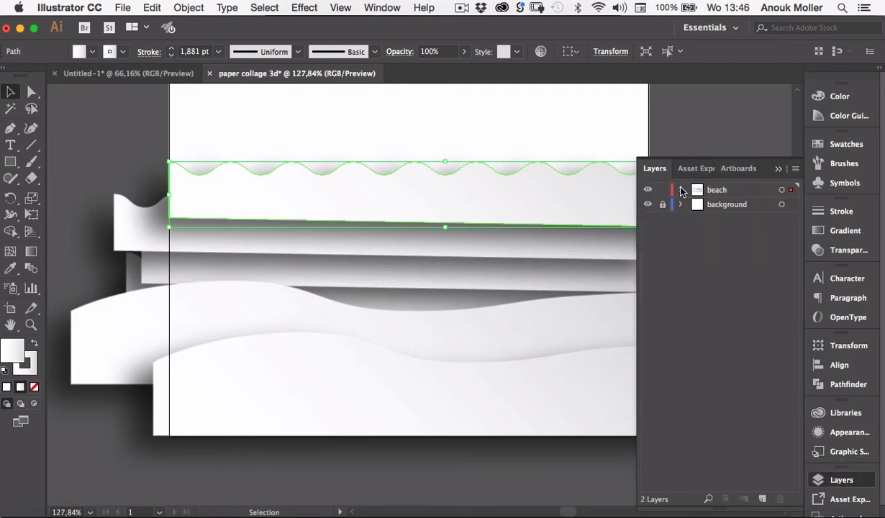
click(682, 191)
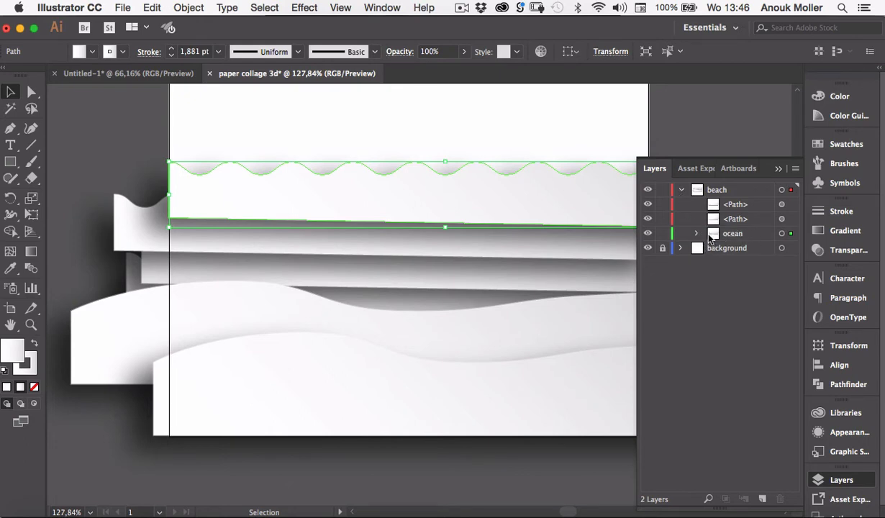
click(695, 233)
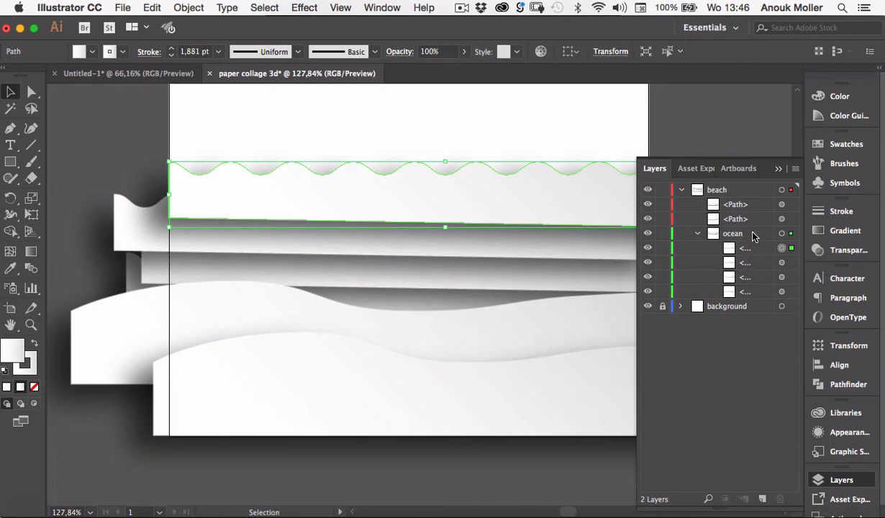
drag(747, 293, 746, 243)
drag(750, 295, 746, 273)
click(778, 170)
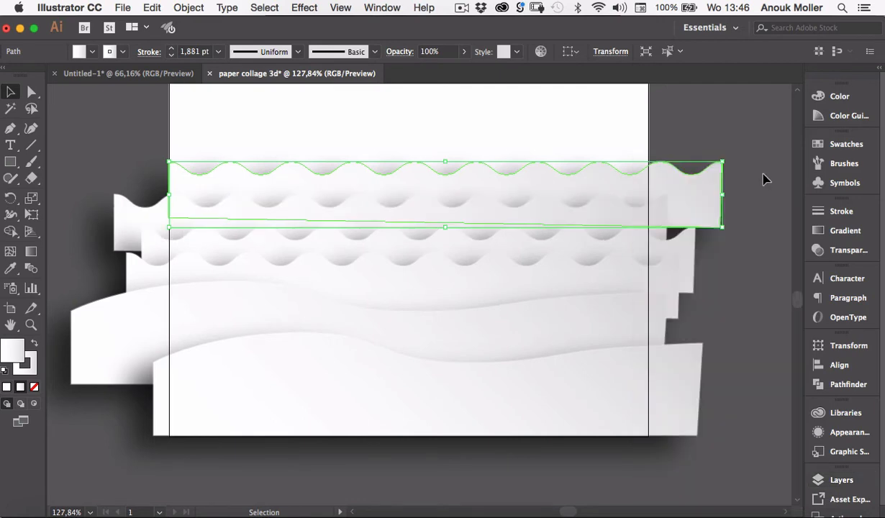
Shift the uppermost wave strip slightly to the left so its crests are offset from the strip below
click(752, 276)
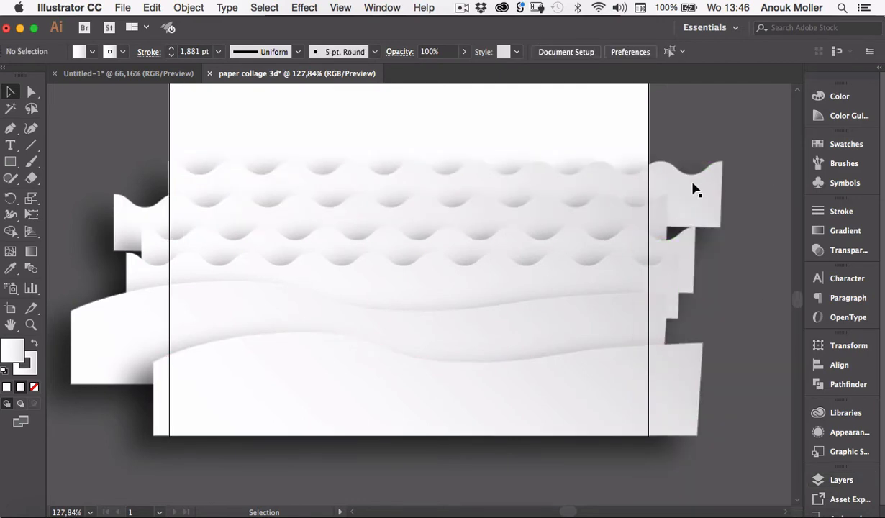
drag(703, 195, 696, 195)
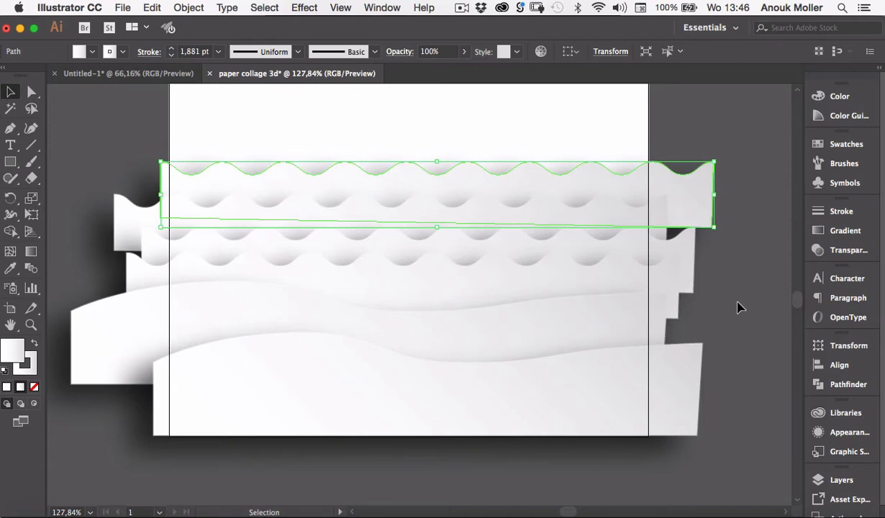
click(741, 306)
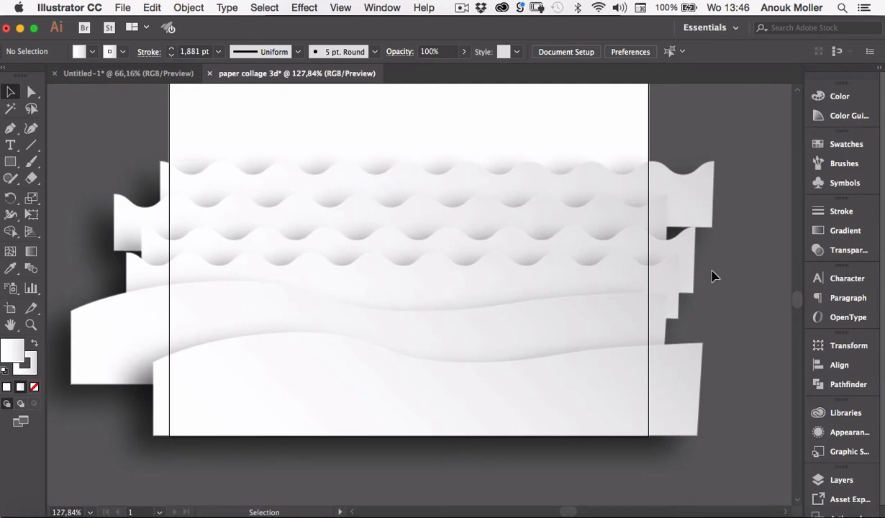
Shift the midpoint of the lowest wave strip's linear gradient further towards its grey end
scroll(708, 276, up, 3)
scroll(708, 276, right, 3)
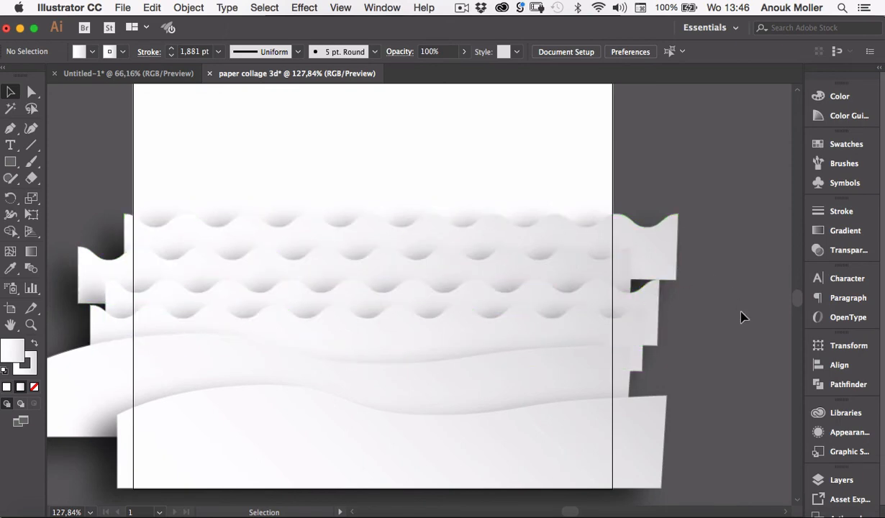
click(461, 332)
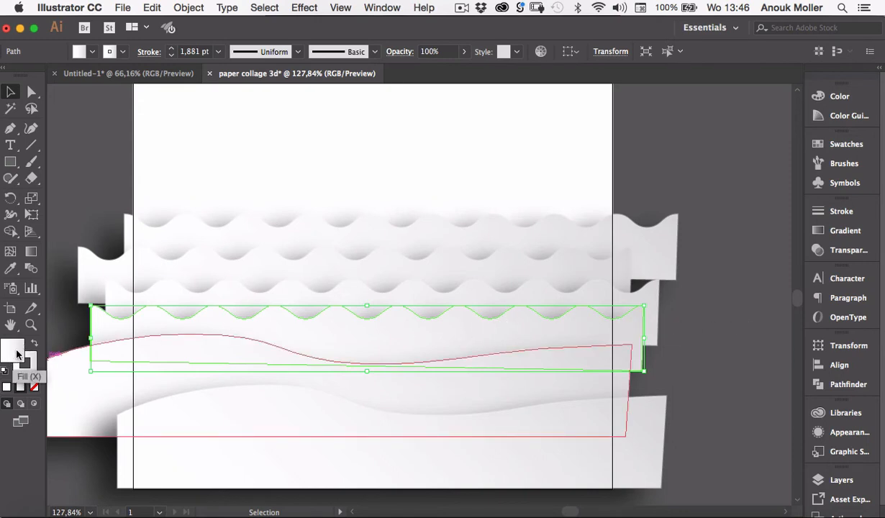
click(843, 231)
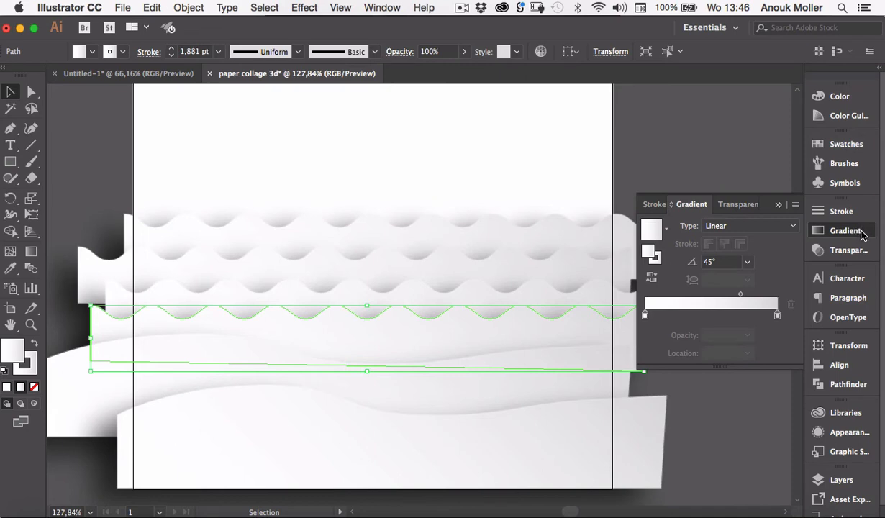
shift+click(218, 260)
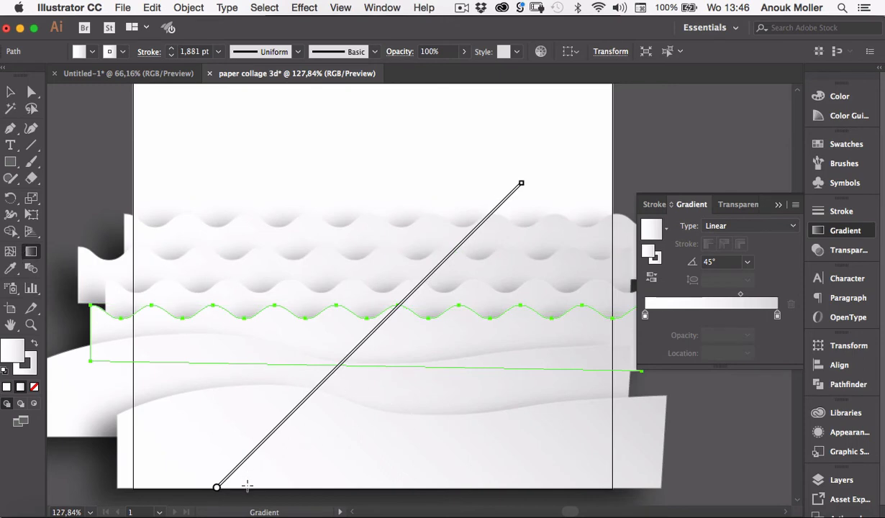
mouse_move(217, 489)
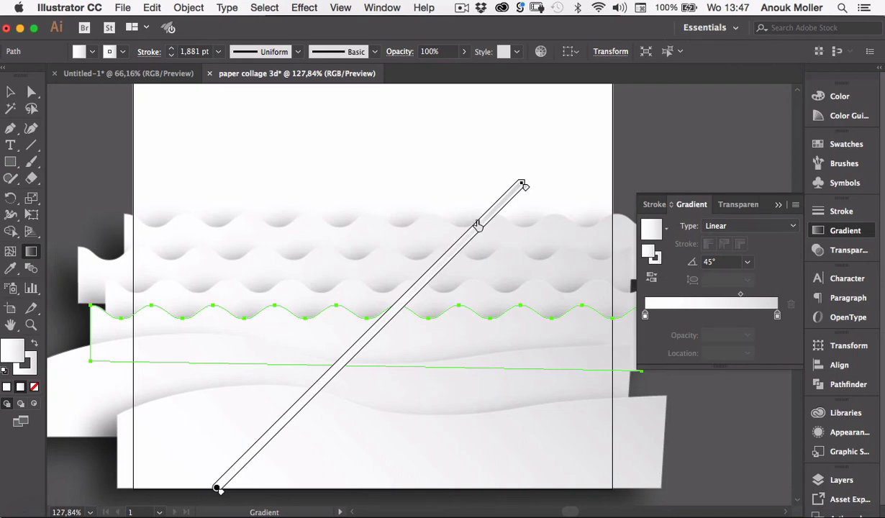
drag(475, 225, 478, 226)
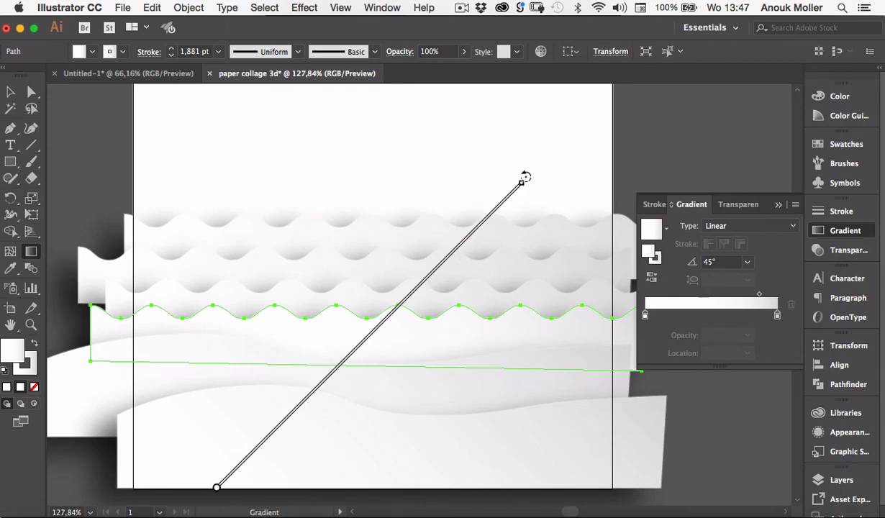
Rotate the lowest wave strip's linear gradient to about 36.2° and deselect the strip
drag(526, 177, 573, 205)
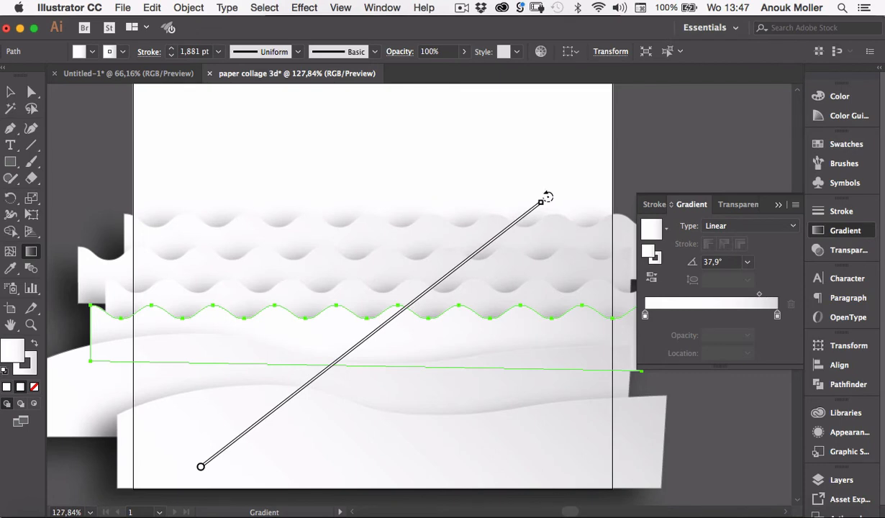
drag(548, 196, 560, 200)
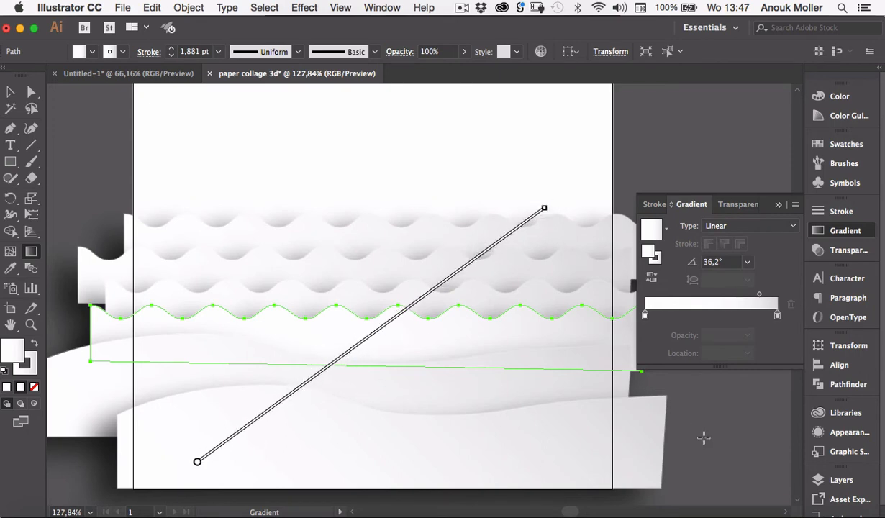
click(11, 92)
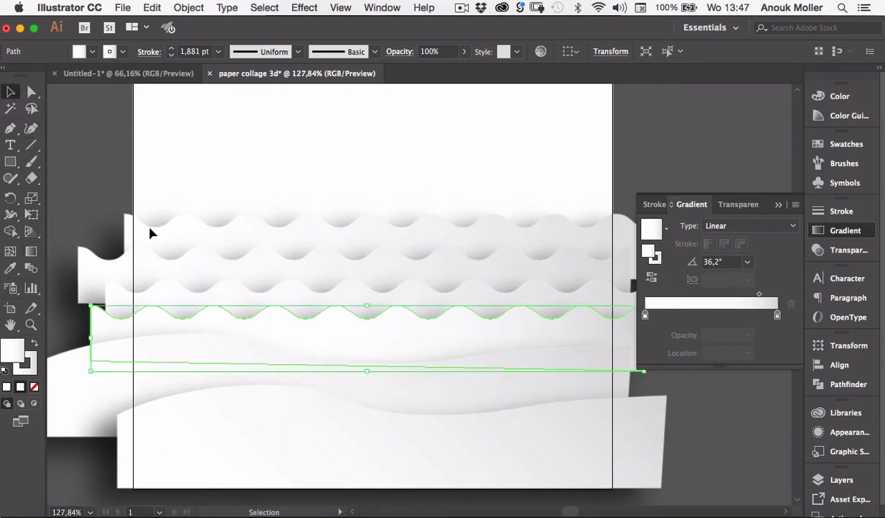
click(734, 431)
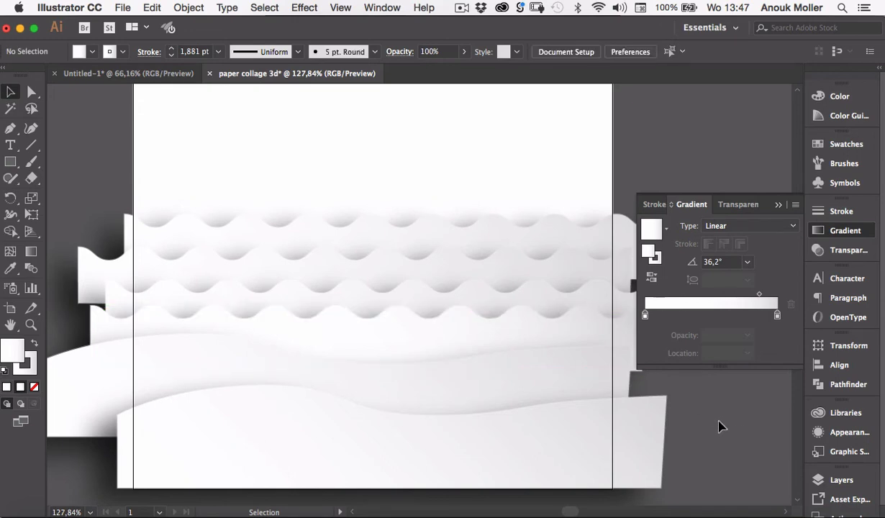
Rotate the second-lowest wave strip's gradient to about 56.2° and shift its midpoint slightly towards the grey end
click(544, 296)
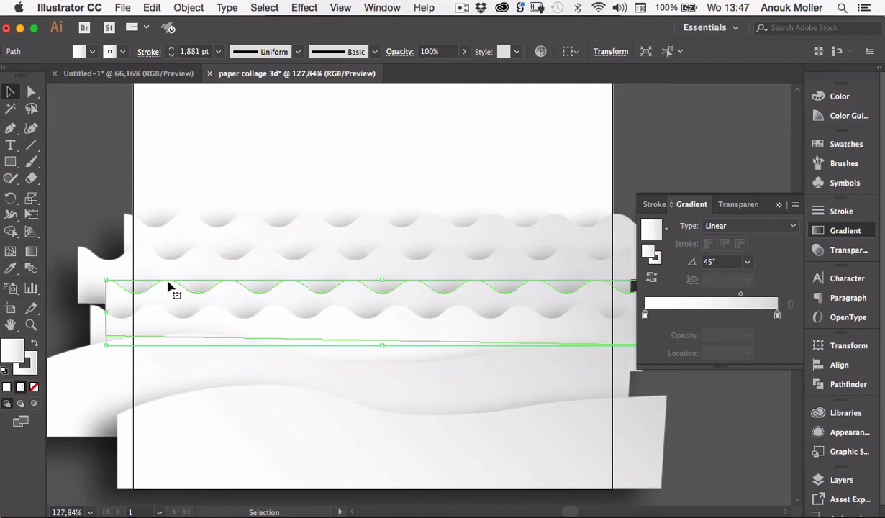
click(31, 251)
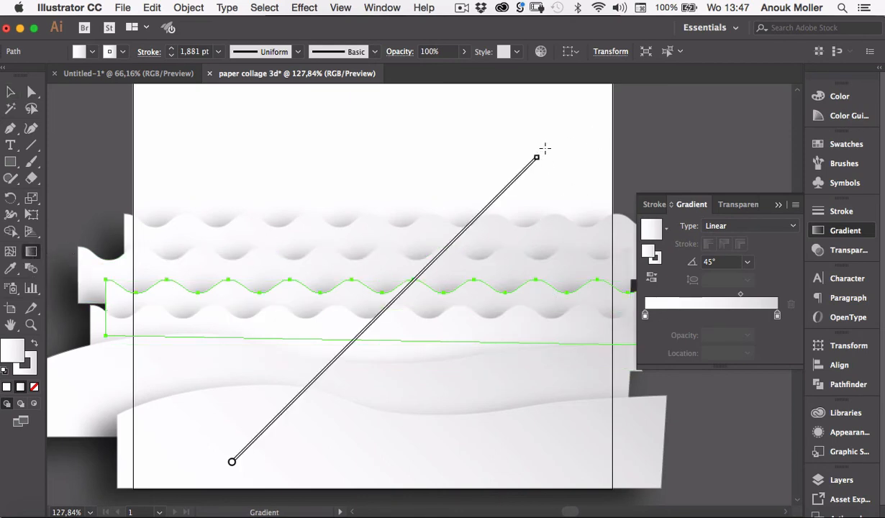
mouse_move(544, 153)
mouse_down()
mouse_move(495, 128)
mouse_move(508, 131)
mouse_up()
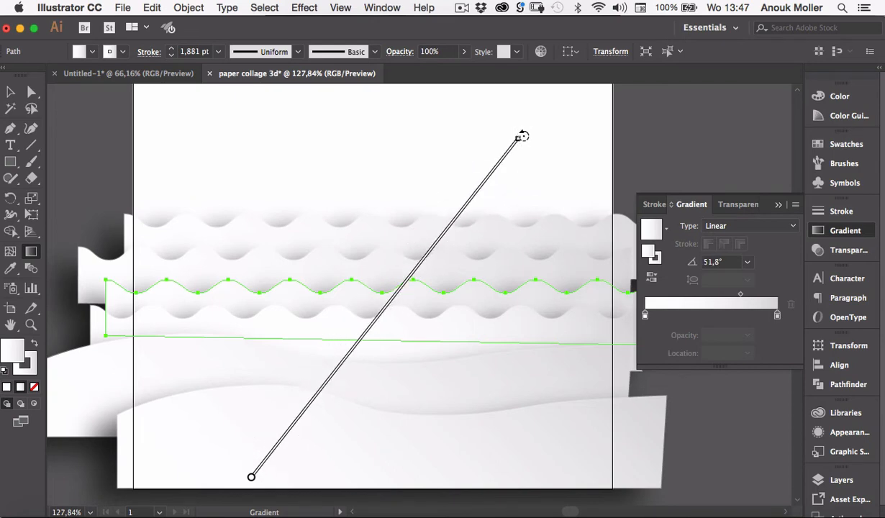
drag(518, 133, 496, 123)
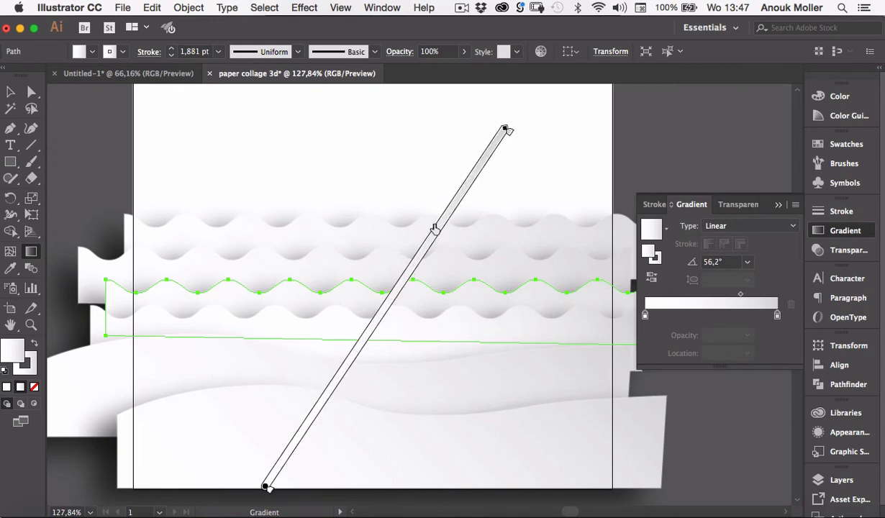
drag(435, 229, 444, 211)
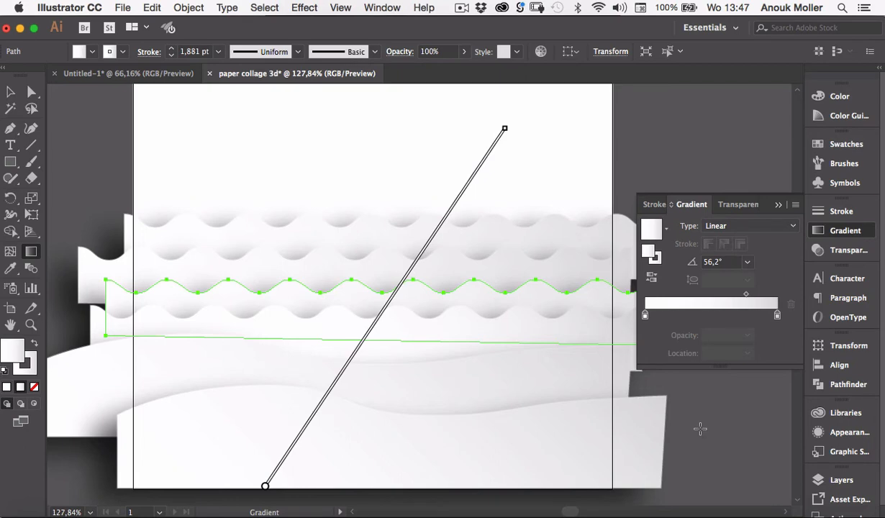
key(v)
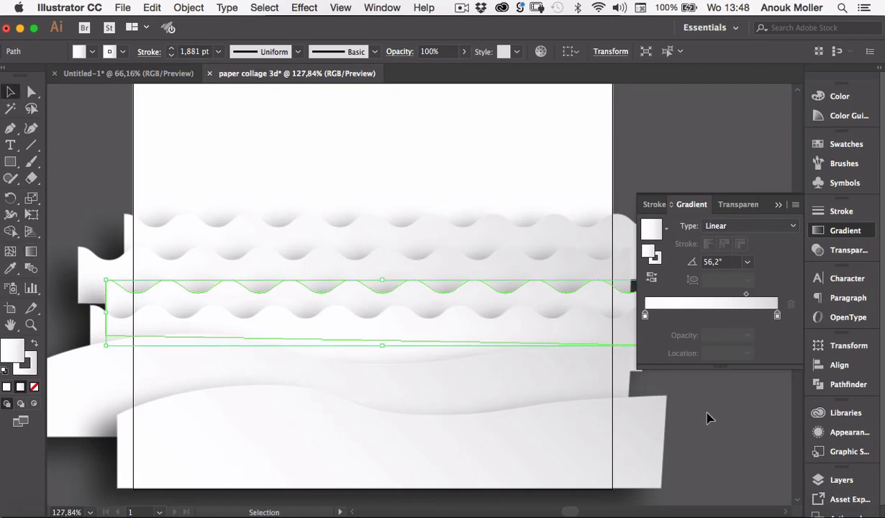
click(707, 417)
Shift the gradient of the second wave strip from the top diagonally up and right, keeping its 45° angle
click(570, 261)
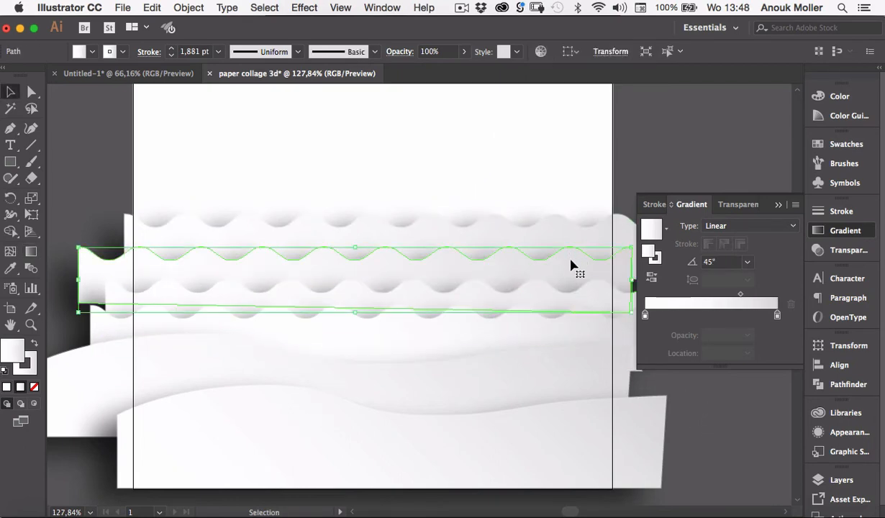
click(30, 251)
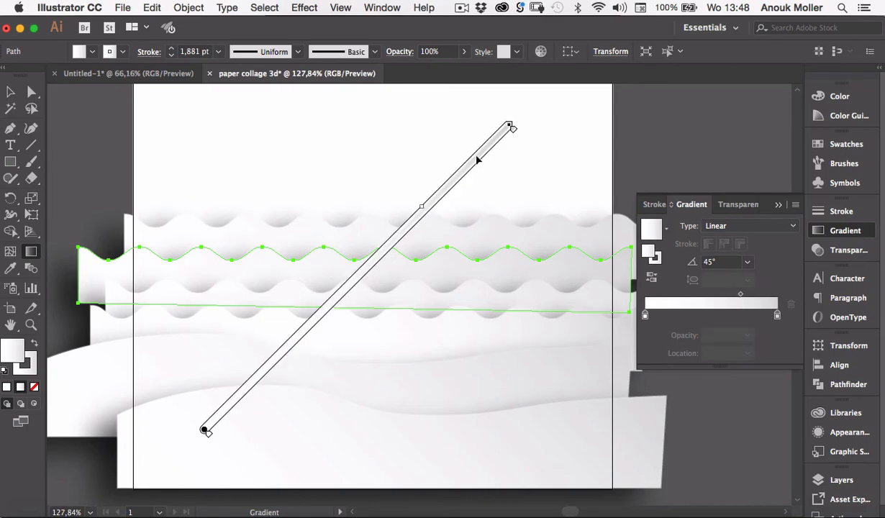
mouse_move(476, 160)
mouse_down()
mouse_move(529, 95)
mouse_move(533, 127)
mouse_move(509, 205)
mouse_move(525, 190)
mouse_up()
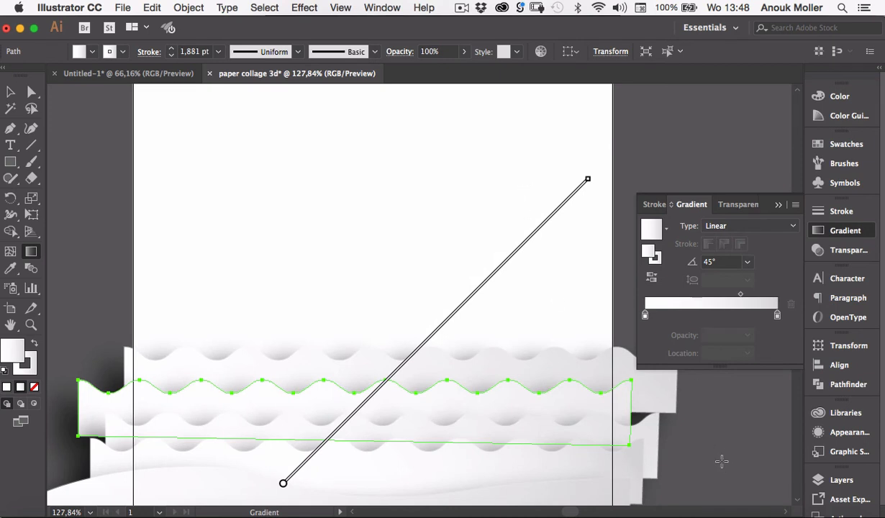
key(v)
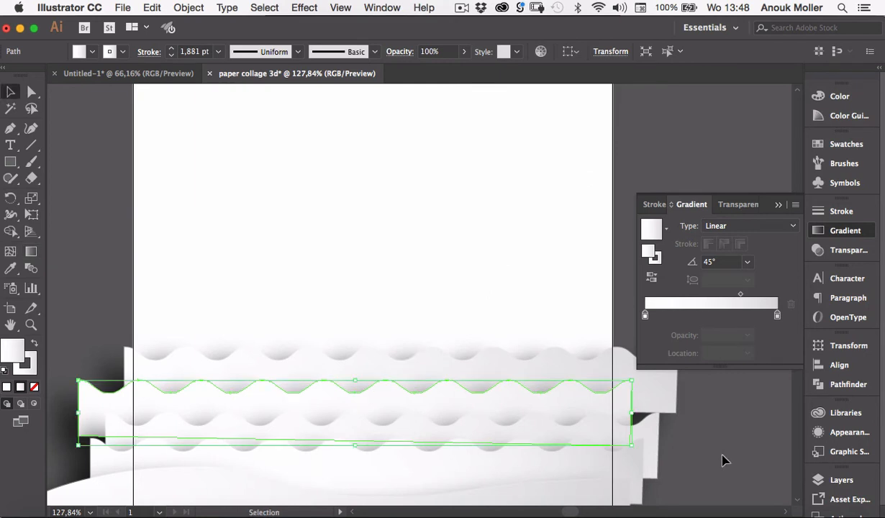
click(722, 465)
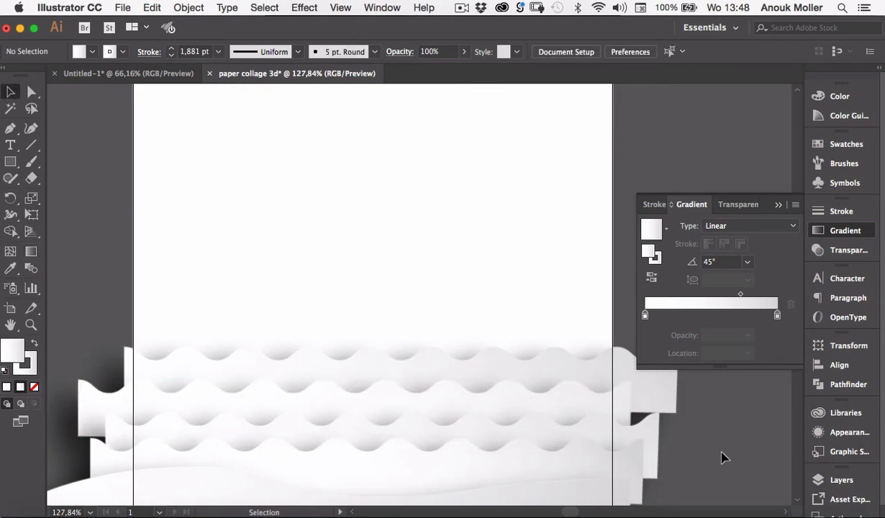
Shift the uppermost wave strip's gradient diagonally up and right at its 45° angle
click(546, 368)
click(552, 358)
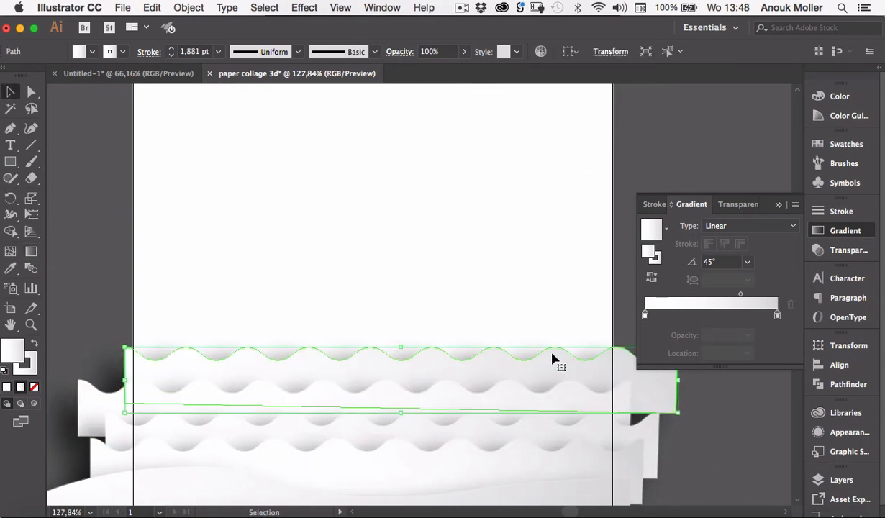
click(32, 251)
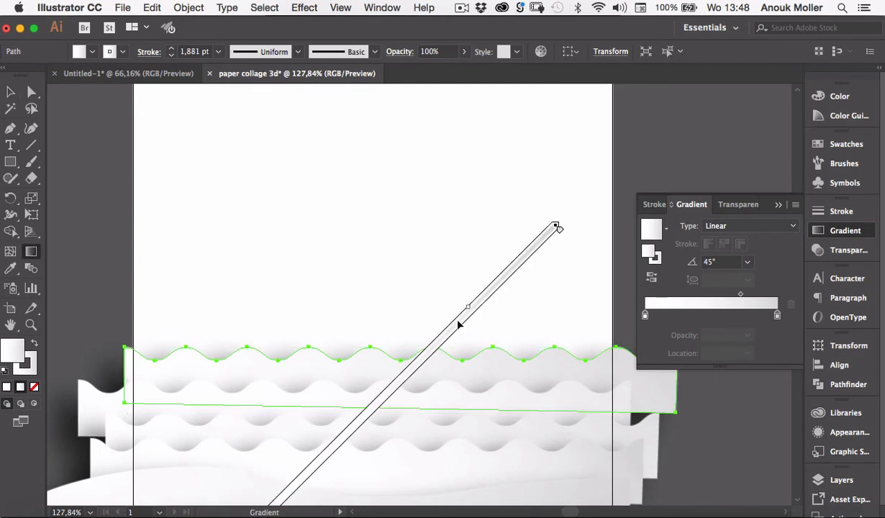
drag(458, 322, 456, 231)
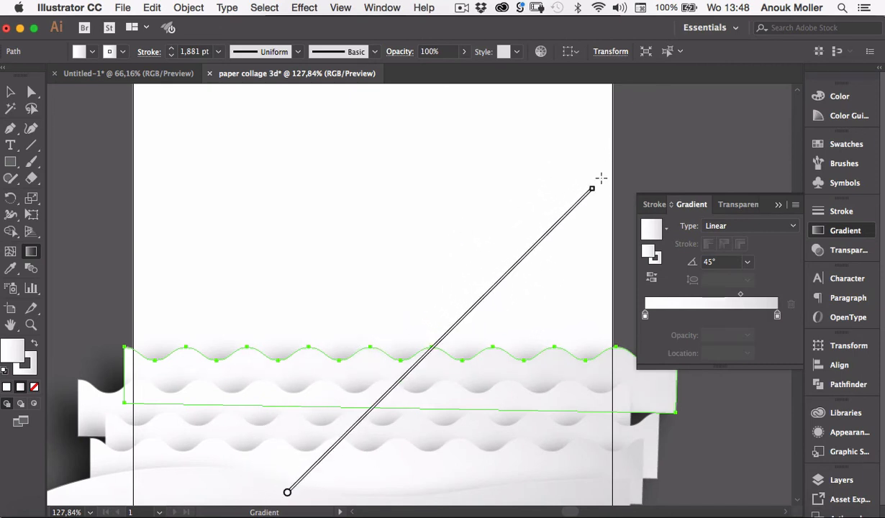
drag(598, 182, 599, 188)
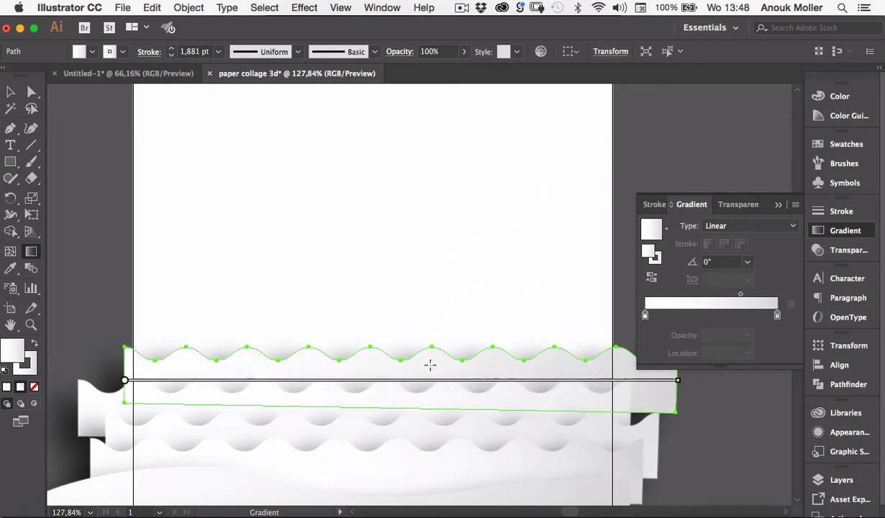
drag(429, 364, 427, 372)
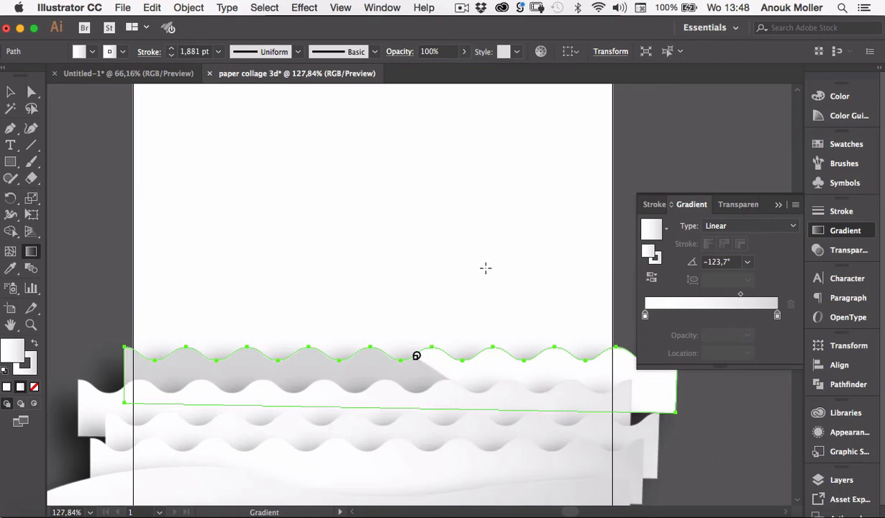
key(super+z)
key(super+z)
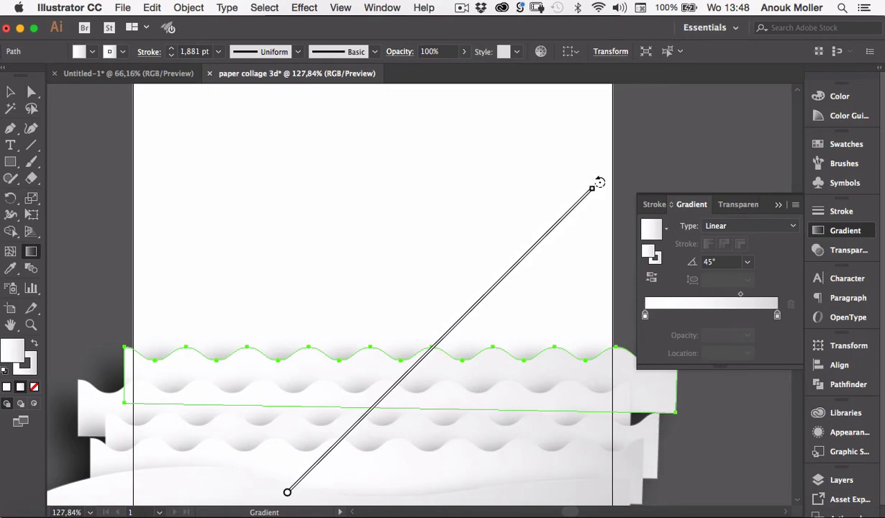
Rotate the uppermost wave strip's gradient to about 19.6°, slide it further right along its axis, and deselect the strip
mouse_move(599, 183)
mouse_down()
mouse_move(632, 229)
mouse_move(658, 360)
mouse_move(644, 366)
mouse_up()
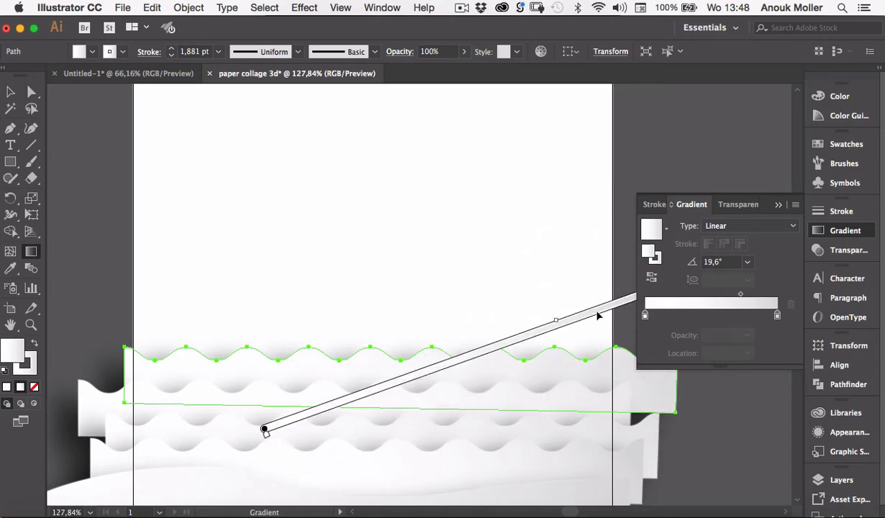
mouse_move(597, 314)
mouse_down()
mouse_move(635, 284)
mouse_move(673, 289)
mouse_move(678, 307)
mouse_up()
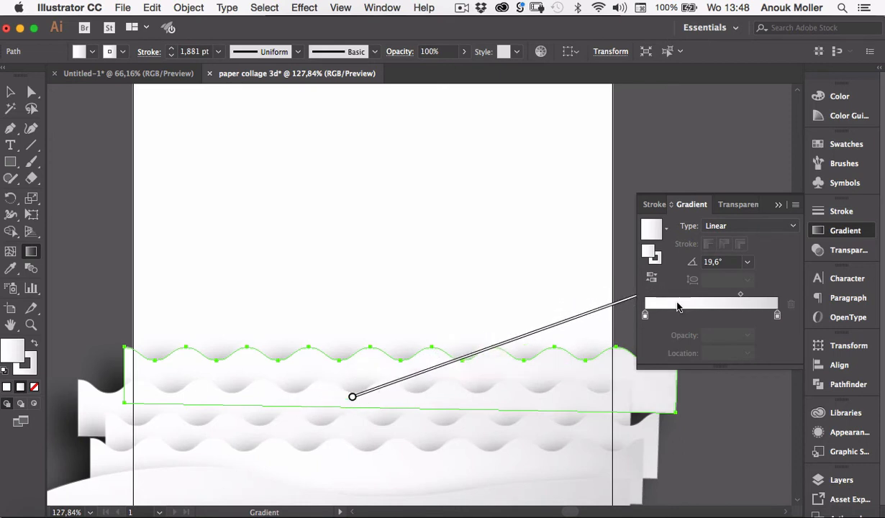
click(778, 205)
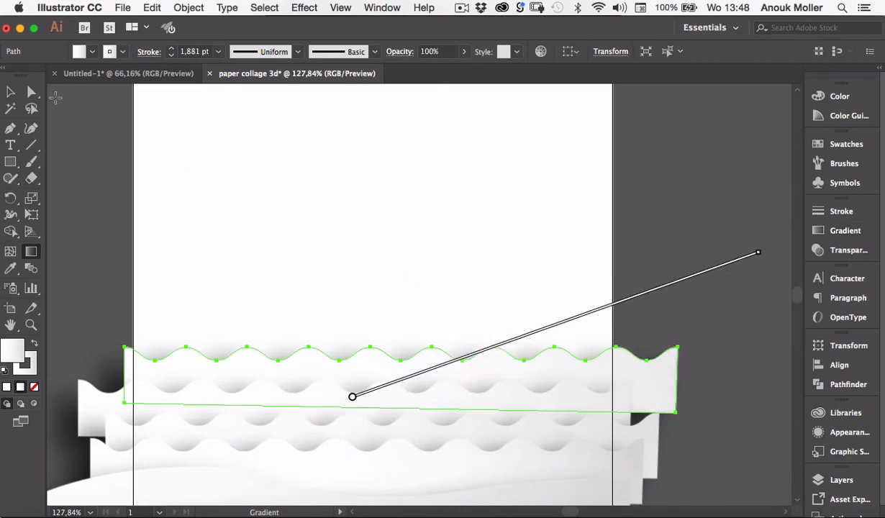
click(11, 94)
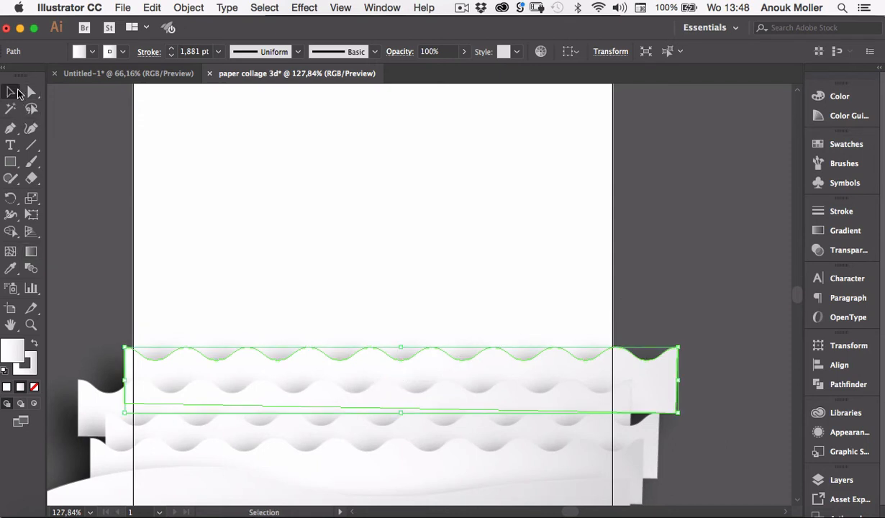
click(712, 299)
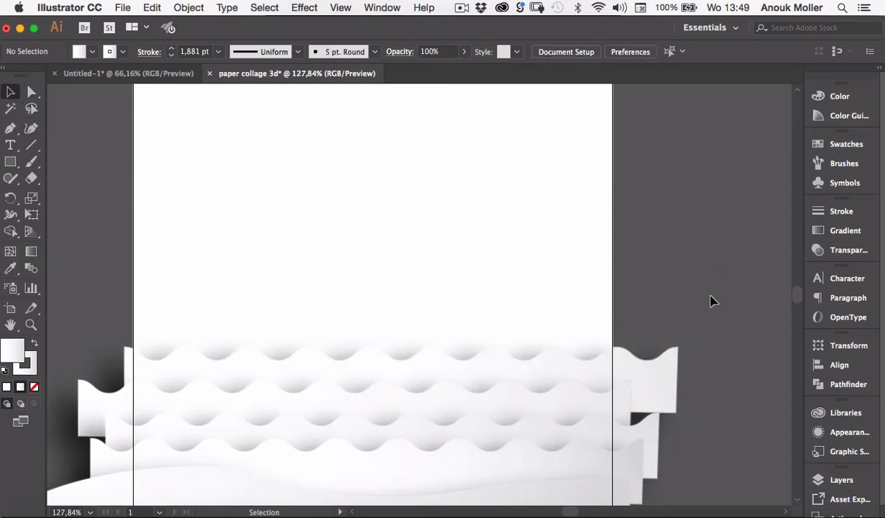
Move the second-lowest wave strip straight up by about 0.29 cm and deselect it
scroll(719, 312, down, 5)
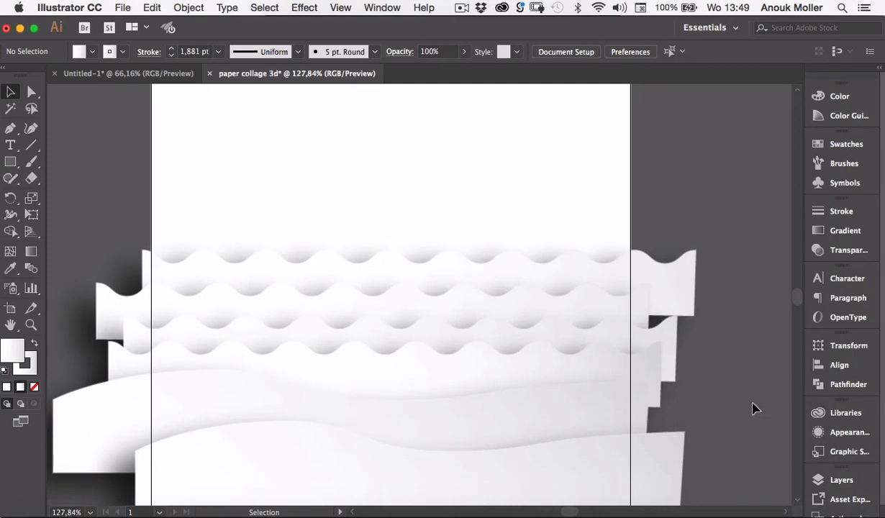
scroll(755, 409, down, 1)
right_click(755, 408)
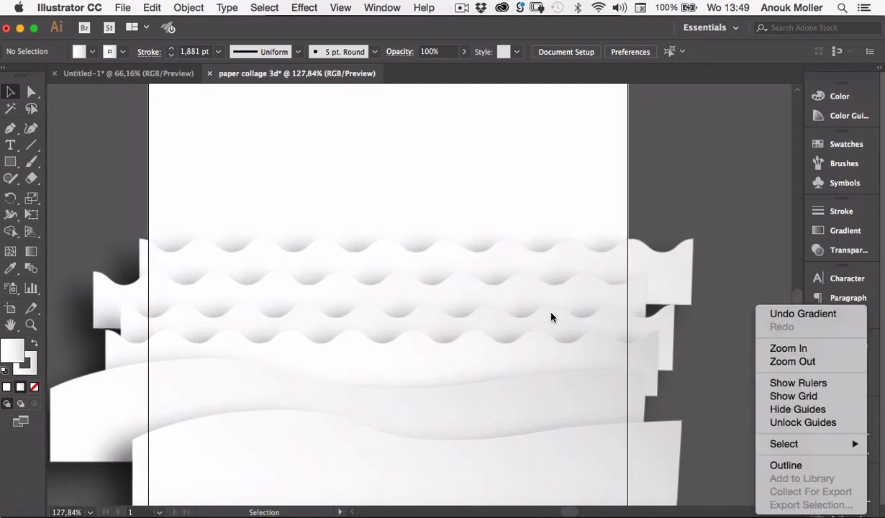
click(613, 311)
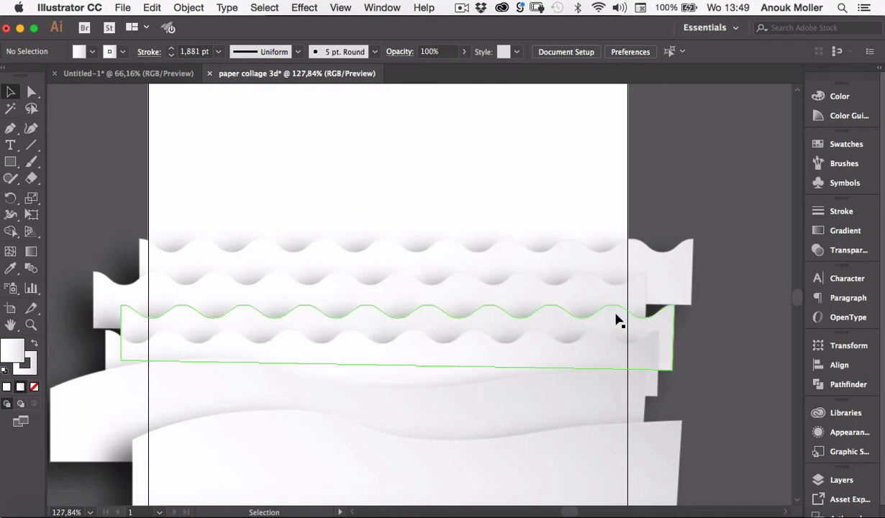
click(612, 311)
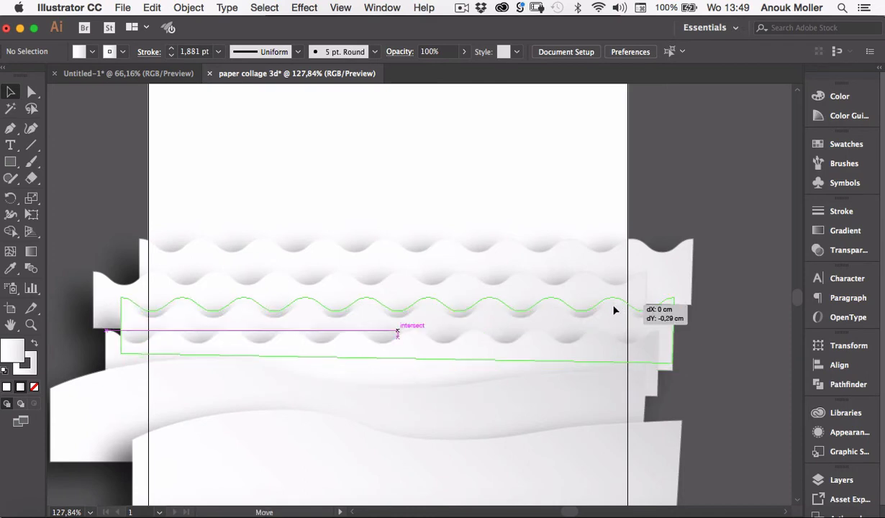
click(744, 366)
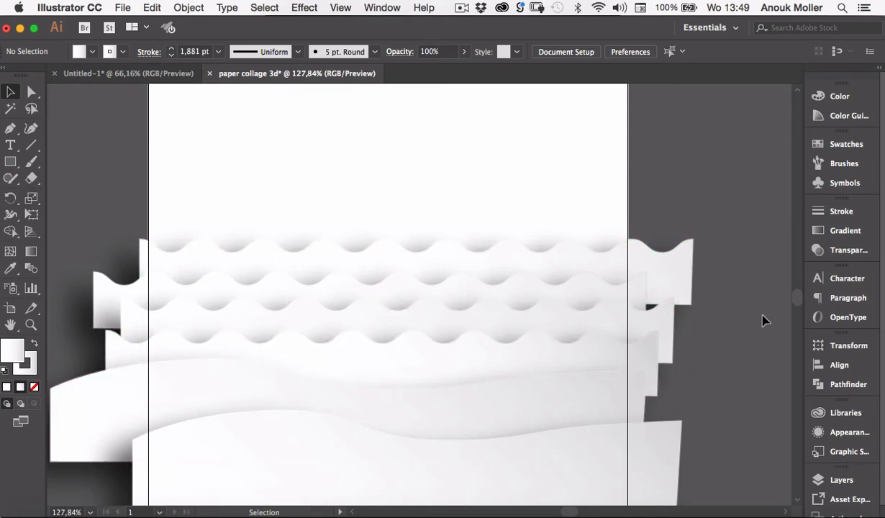
scroll(746, 324, down, 3)
scroll(745, 324, left, 3)
scroll(746, 323, right, 3)
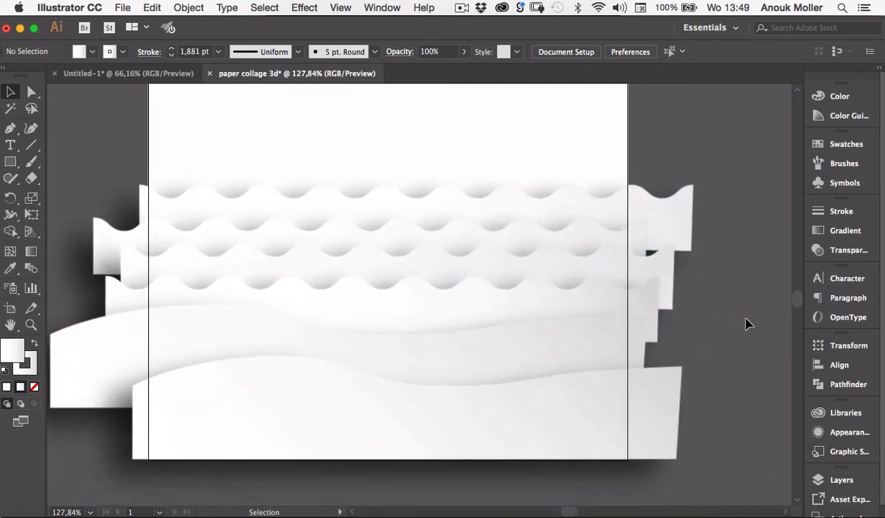
scroll(748, 320, up, 3)
scroll(748, 320, left, 3)
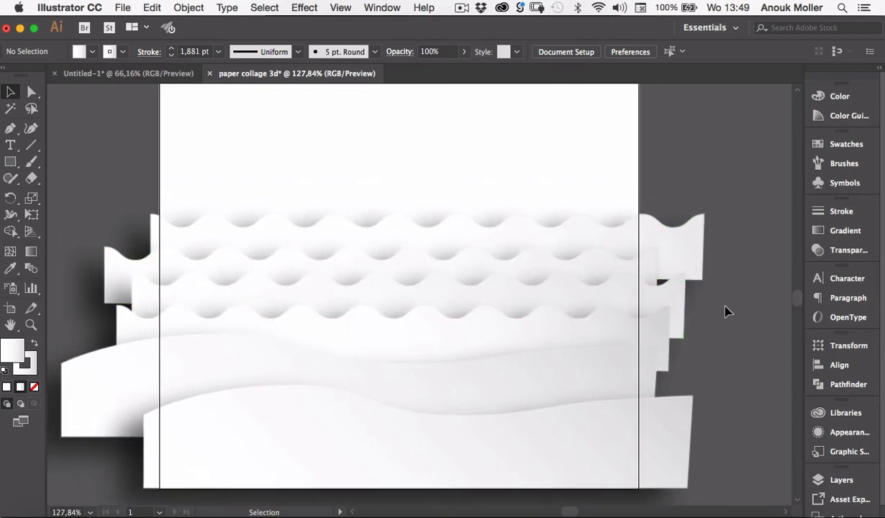
click(17, 163)
drag(18, 162, 76, 194)
drag(283, 101, 608, 459)
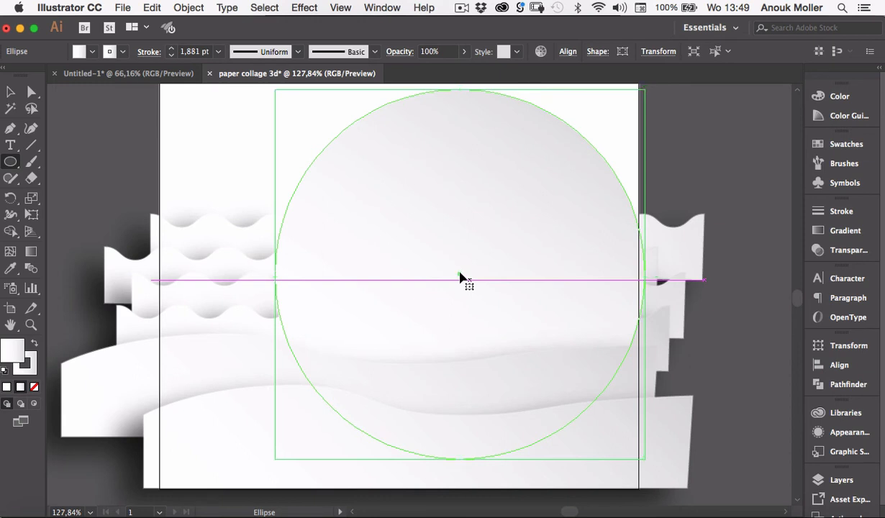
drag(460, 275, 405, 237)
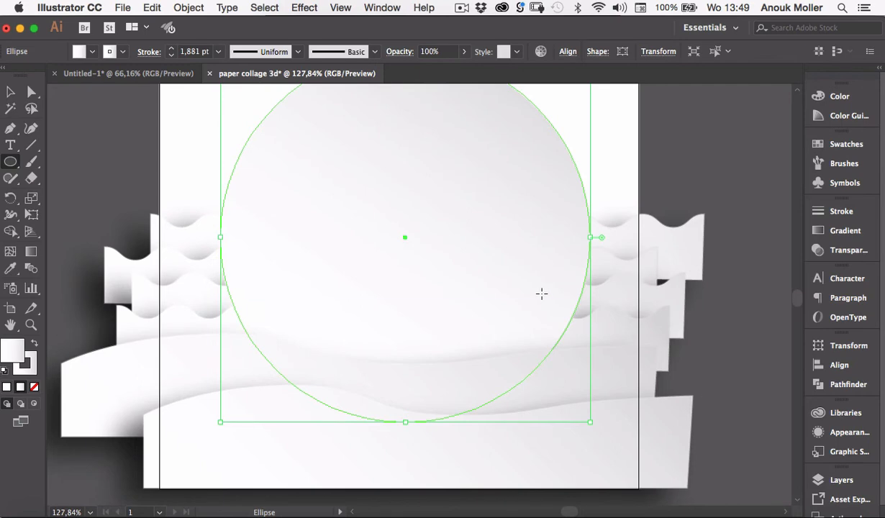
key(Delete)
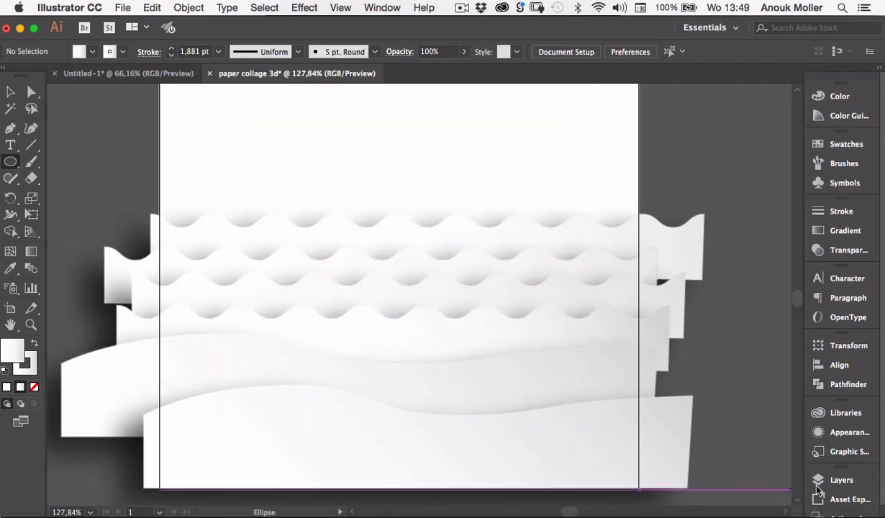
Create a new top-level layer above the beach layer and name it snset
click(841, 479)
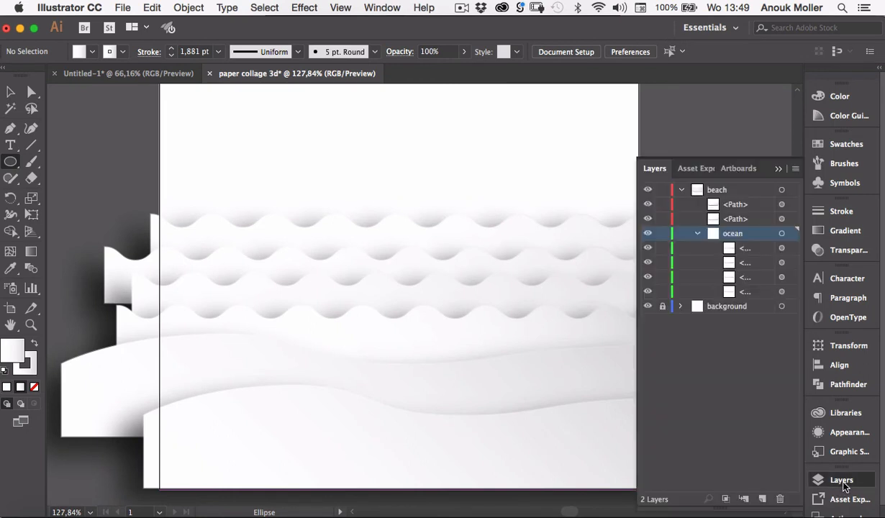
click(762, 499)
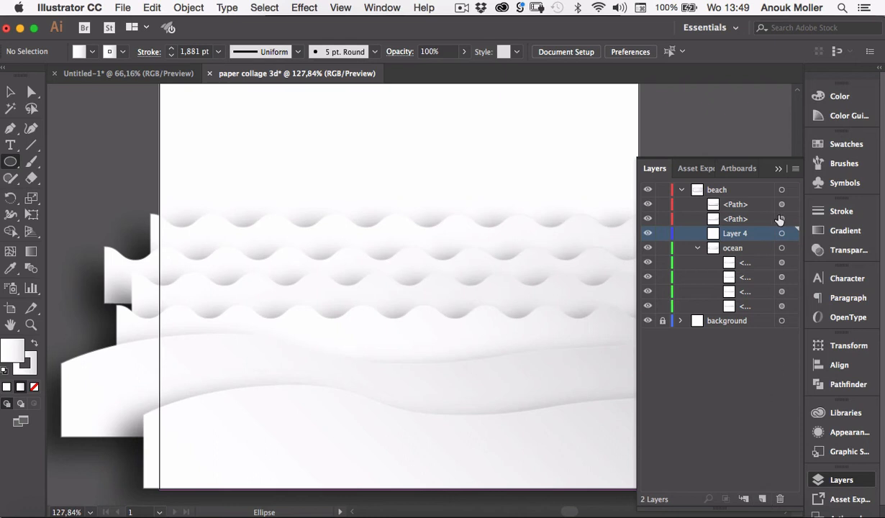
click(779, 499)
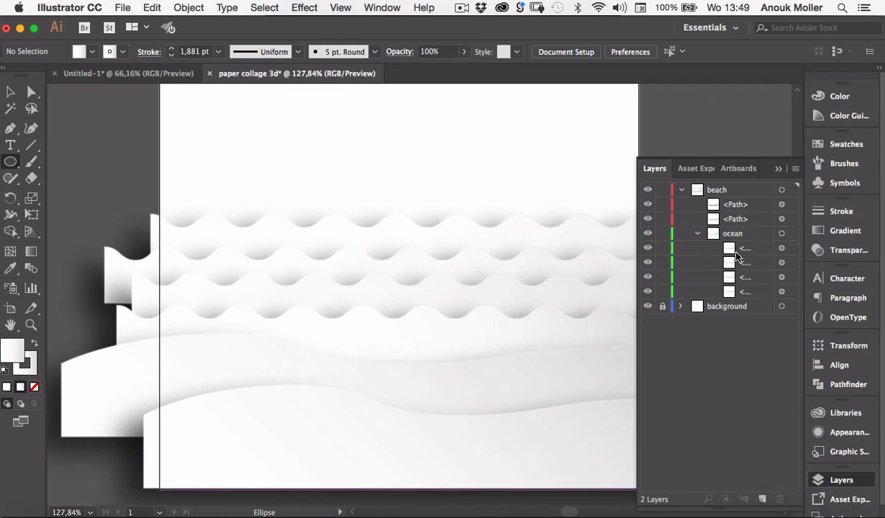
click(718, 190)
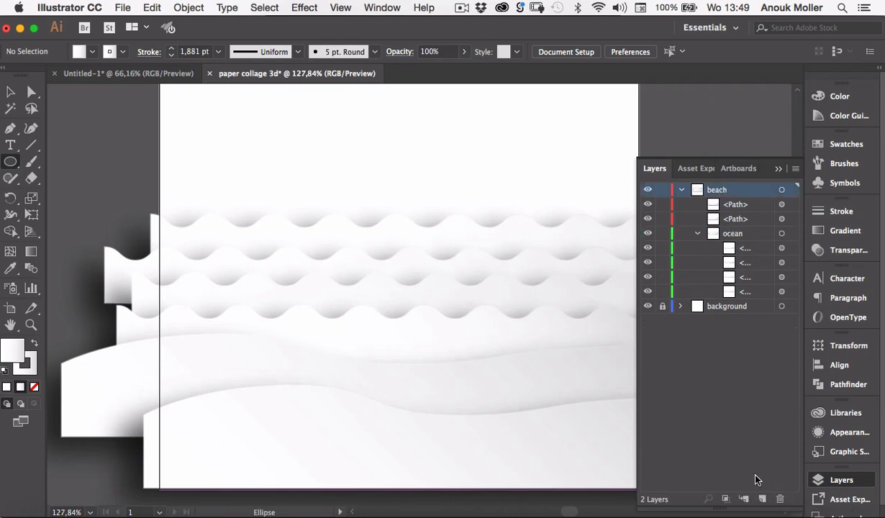
click(764, 499)
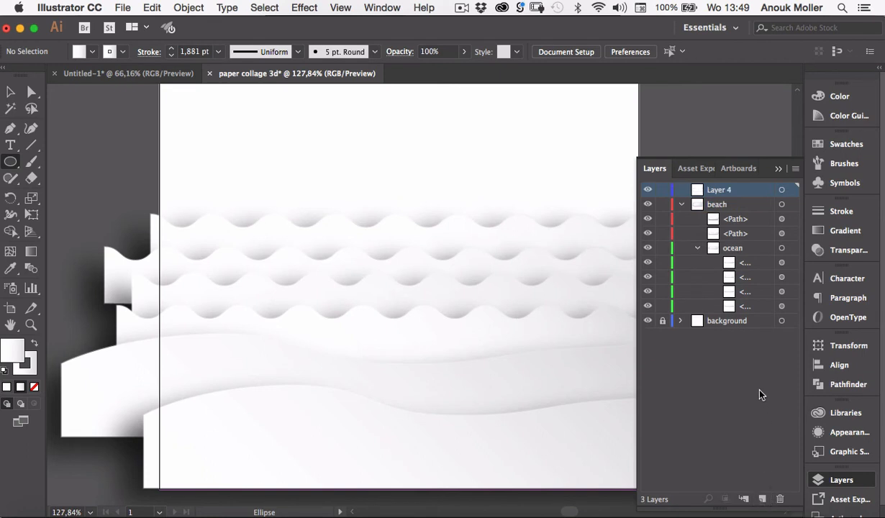
double_click(721, 189)
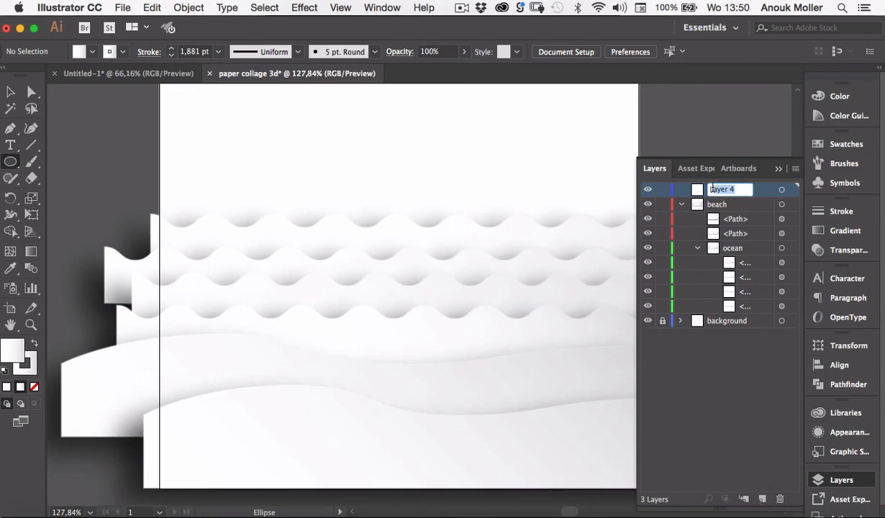
text(snset)
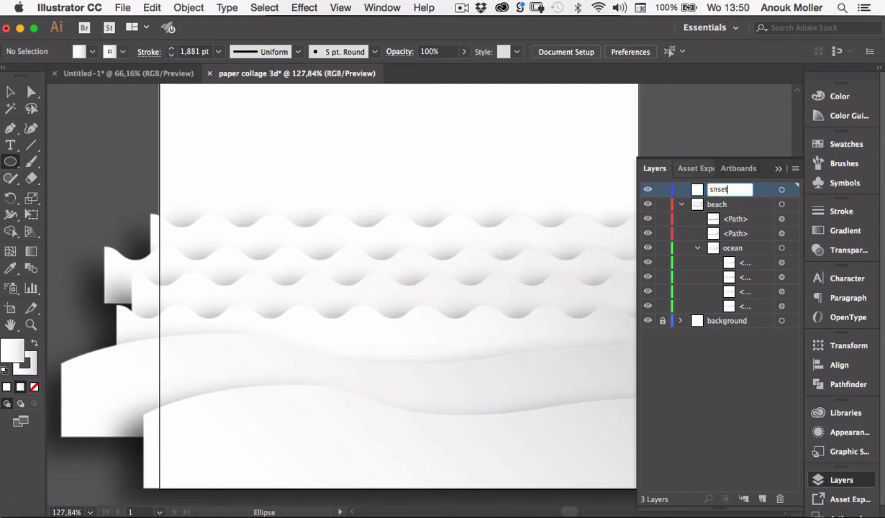
key(Return)
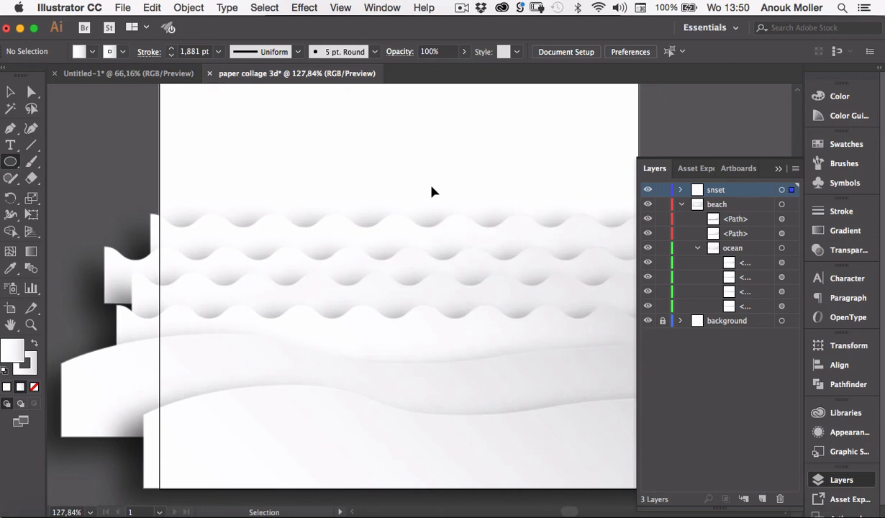
Paste the copied circle onto the snset layer and move that layer beneath the wave paths inside the ocean layer
key(super+v)
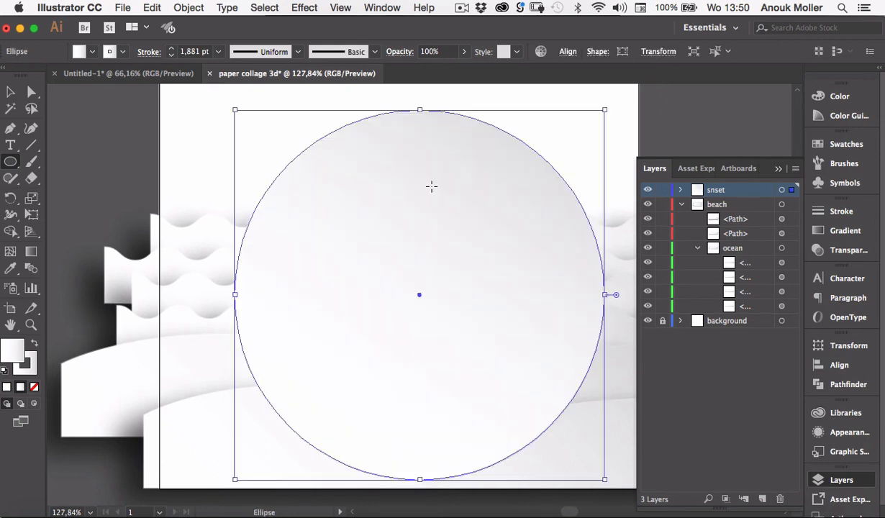
click(778, 170)
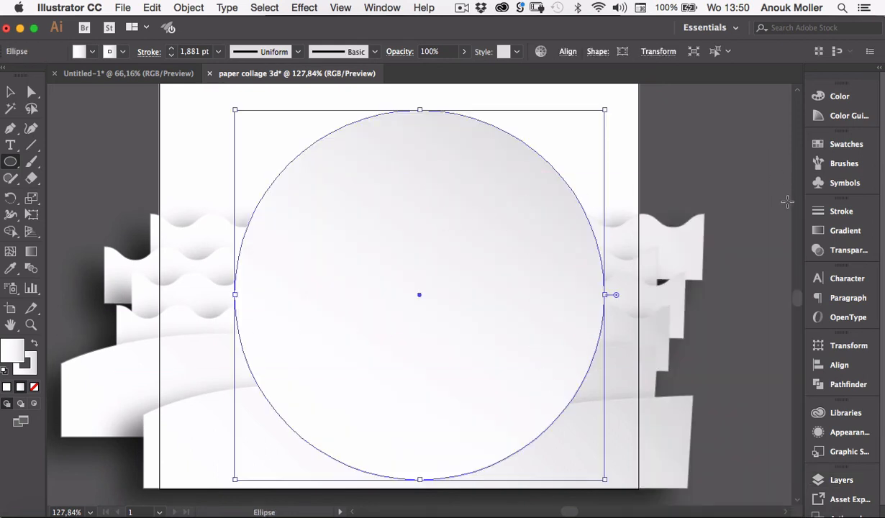
click(842, 481)
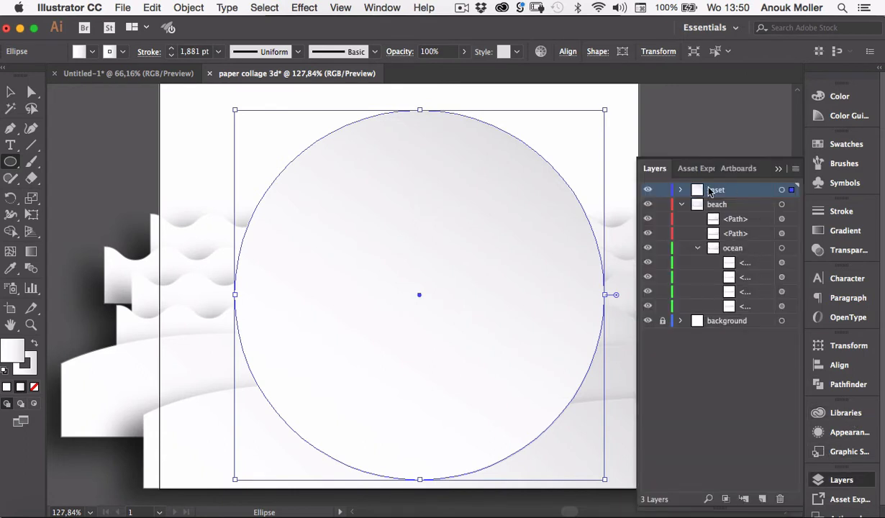
drag(718, 189, 663, 306)
drag(736, 192, 747, 315)
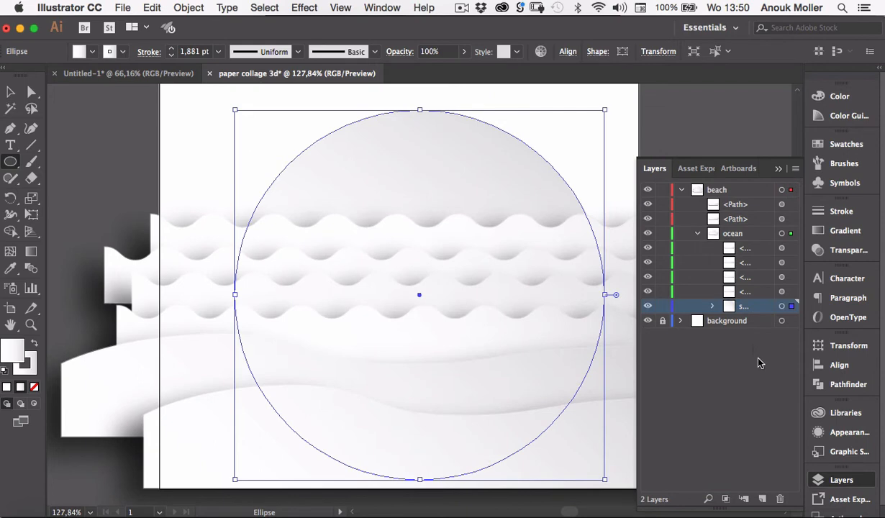
click(778, 170)
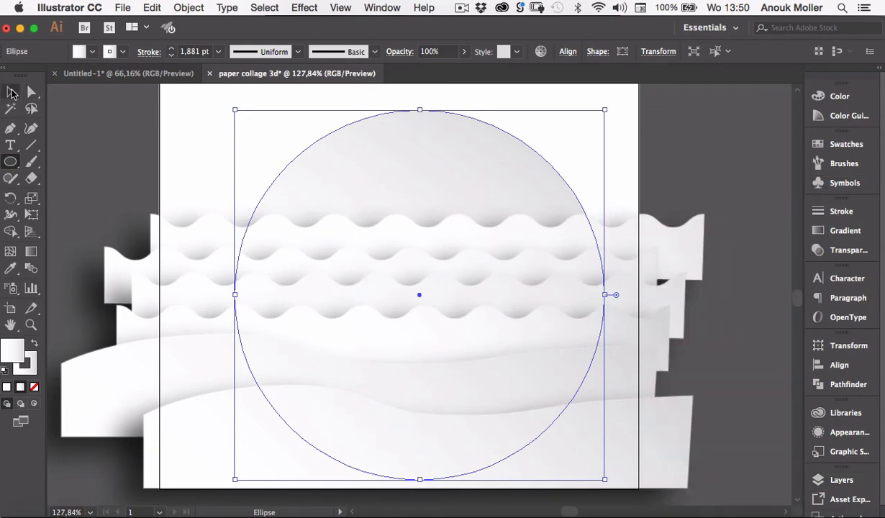
Move the large circle upward behind the waves and centre it horizontally on the artboard
click(10, 92)
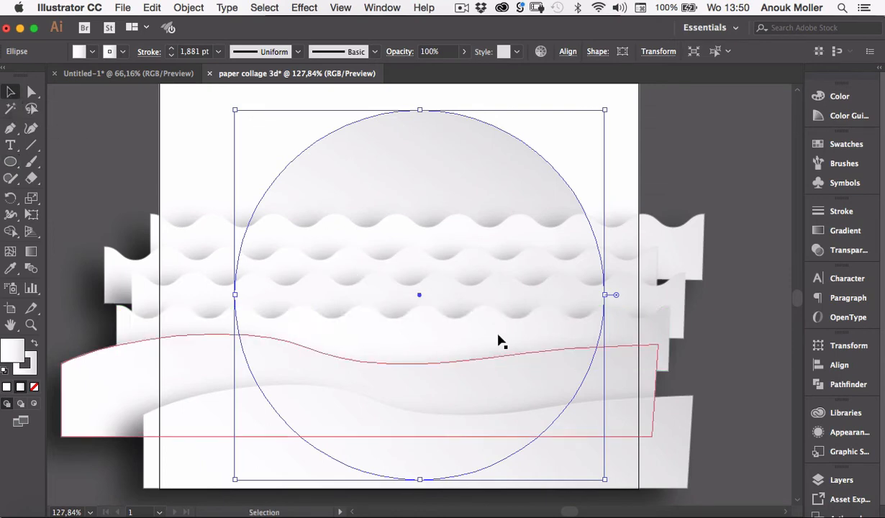
drag(421, 296, 420, 241)
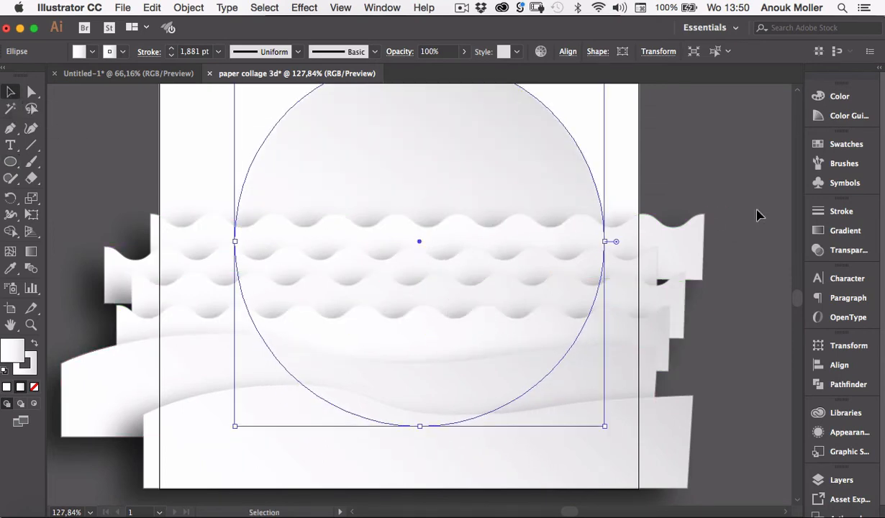
click(747, 243)
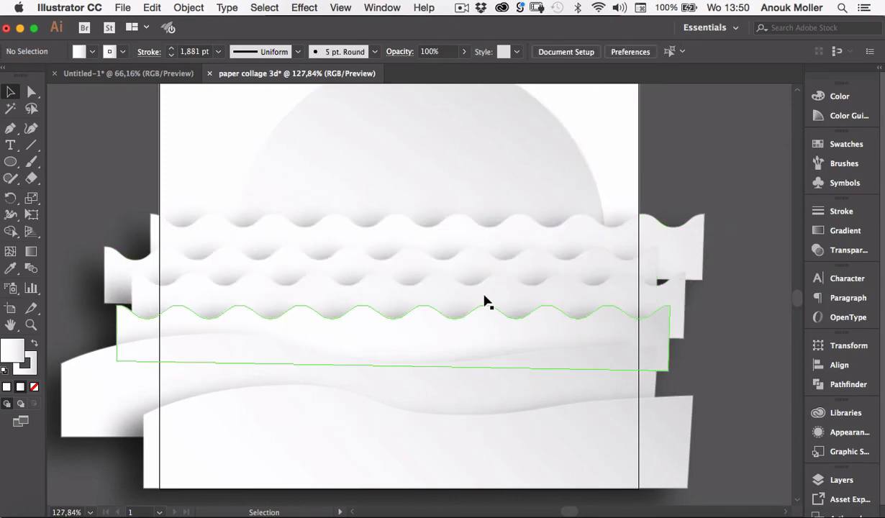
scroll(471, 308, up, 5)
drag(442, 220, 417, 213)
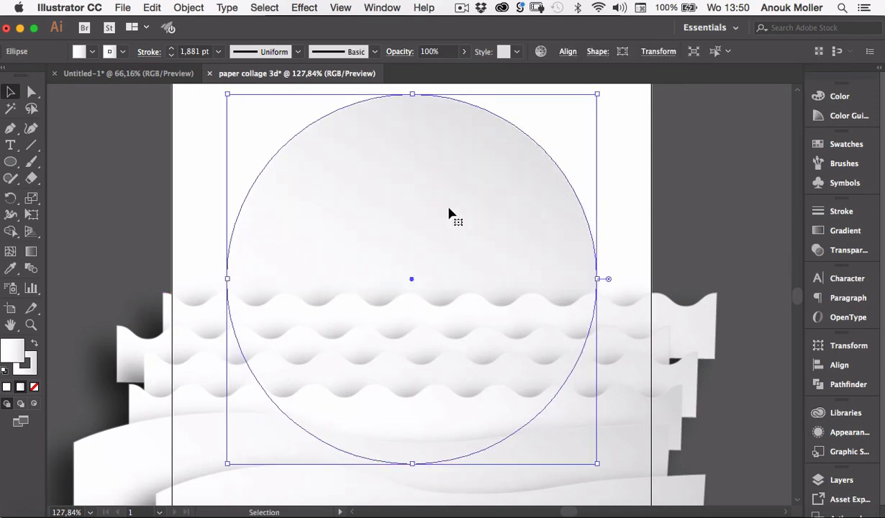
click(725, 249)
Apply the saved drop-shadow graphic style to the sun circle
scroll(724, 247, down, 3)
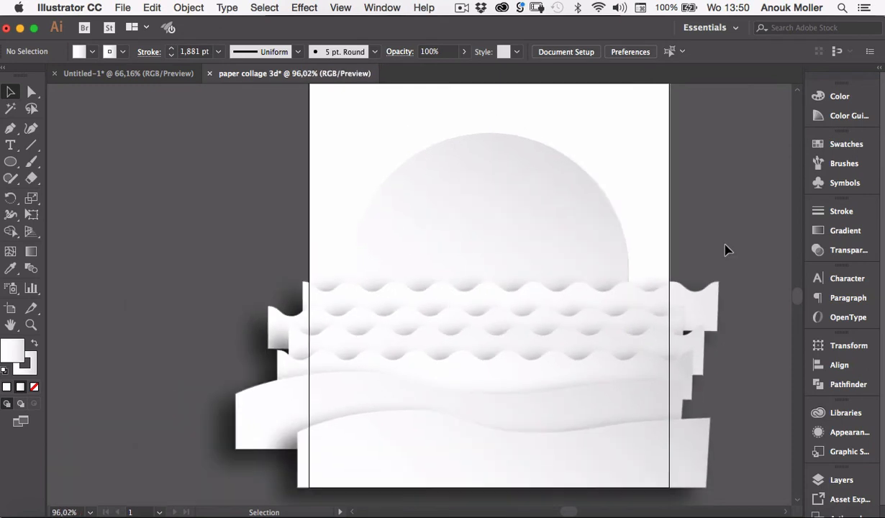
scroll(726, 248, right, 3)
scroll(726, 247, up, 2)
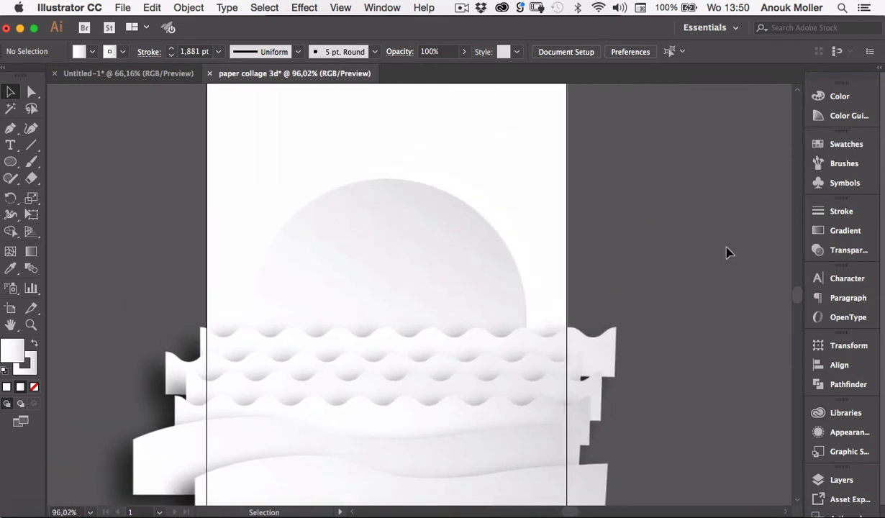
click(450, 252)
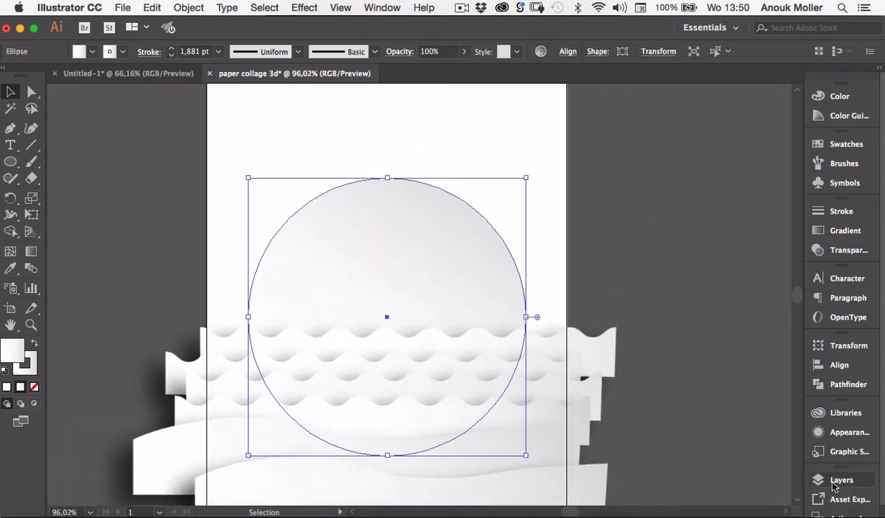
click(845, 434)
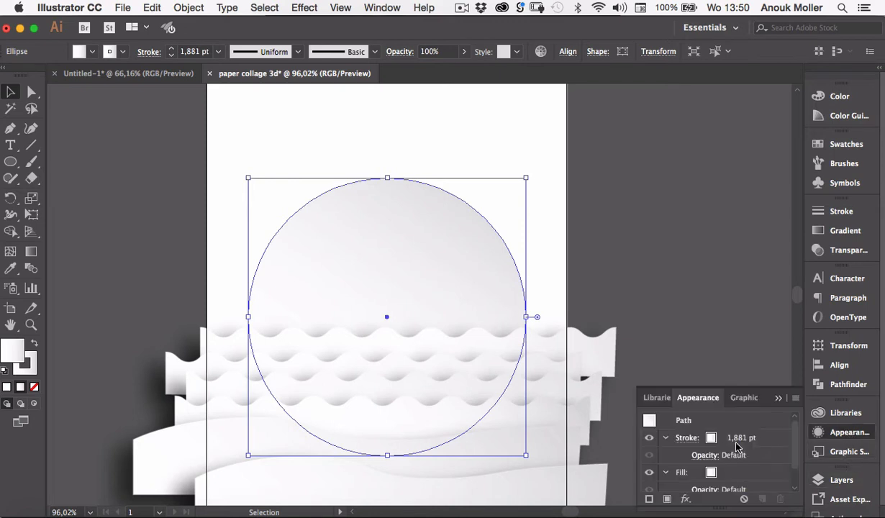
click(843, 453)
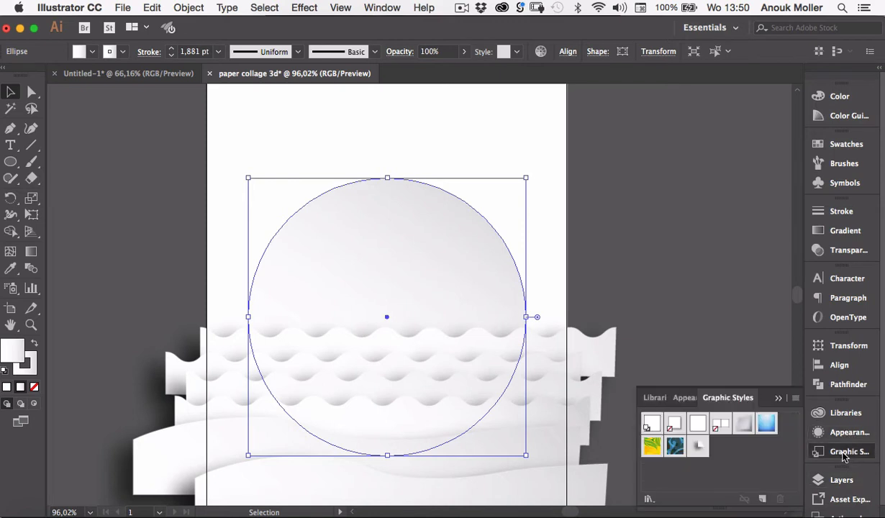
click(697, 446)
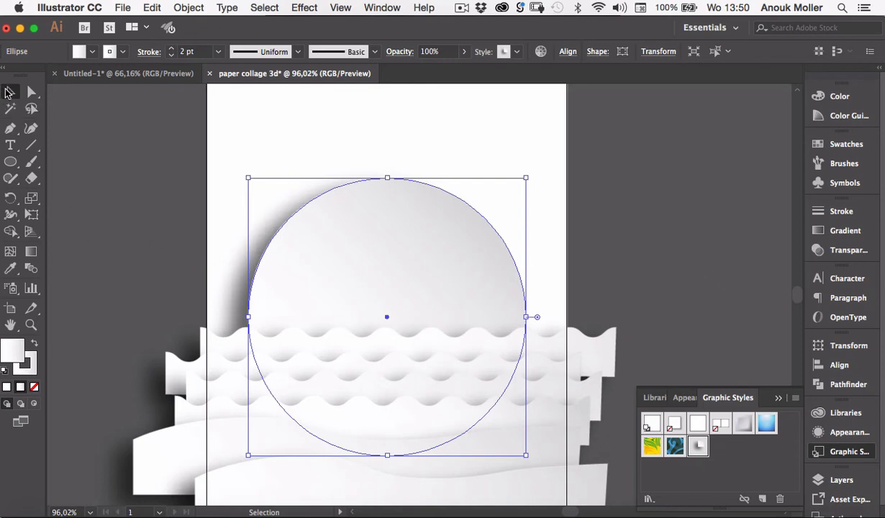
click(747, 333)
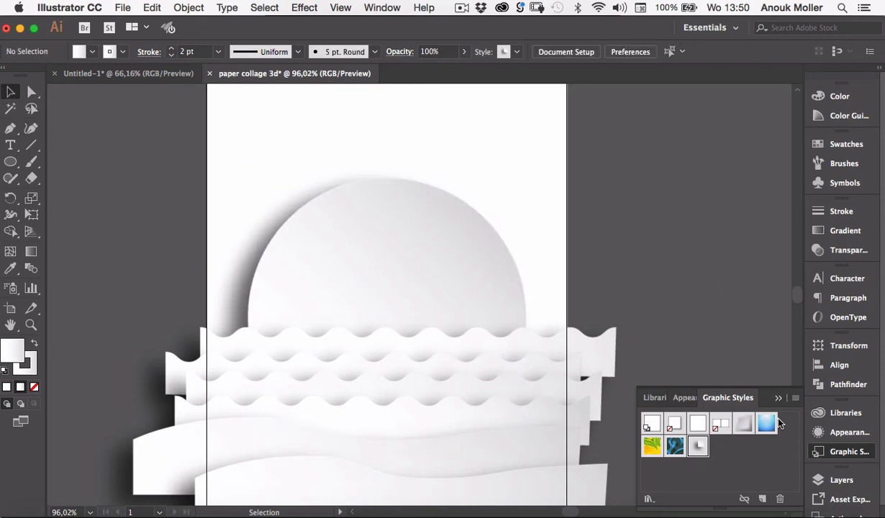
click(778, 399)
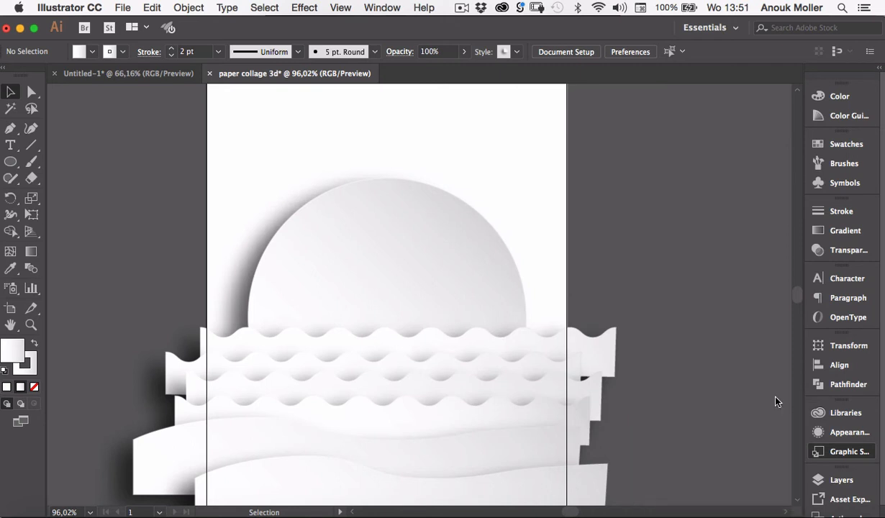
Shift the sun circle's linear gradient diagonally toward its upper-right edge to lighten the fill
click(423, 277)
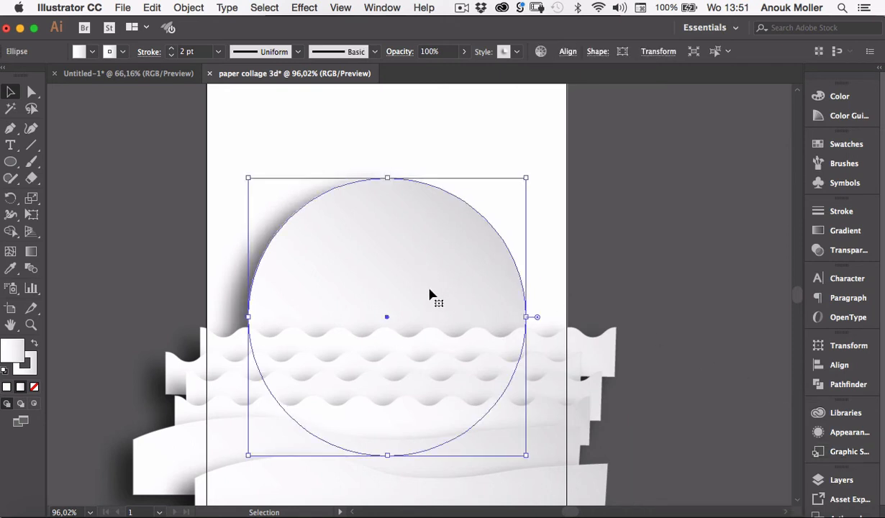
click(31, 253)
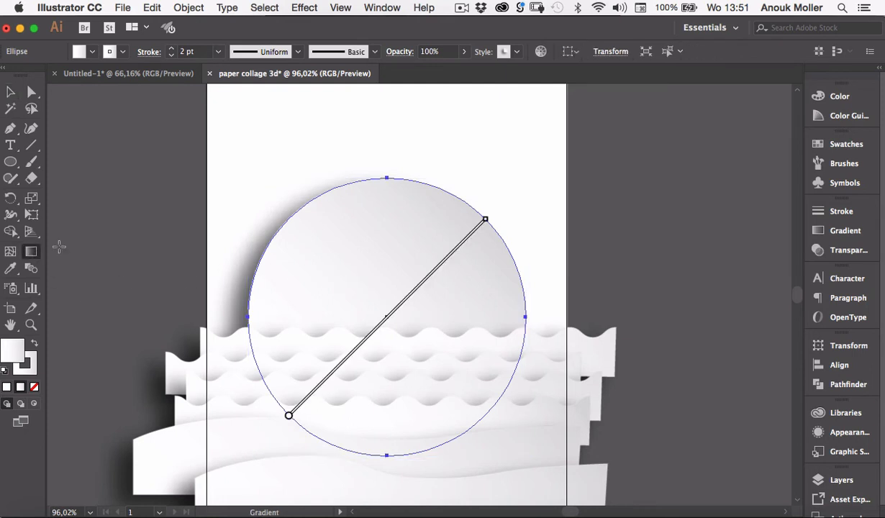
mouse_move(420, 292)
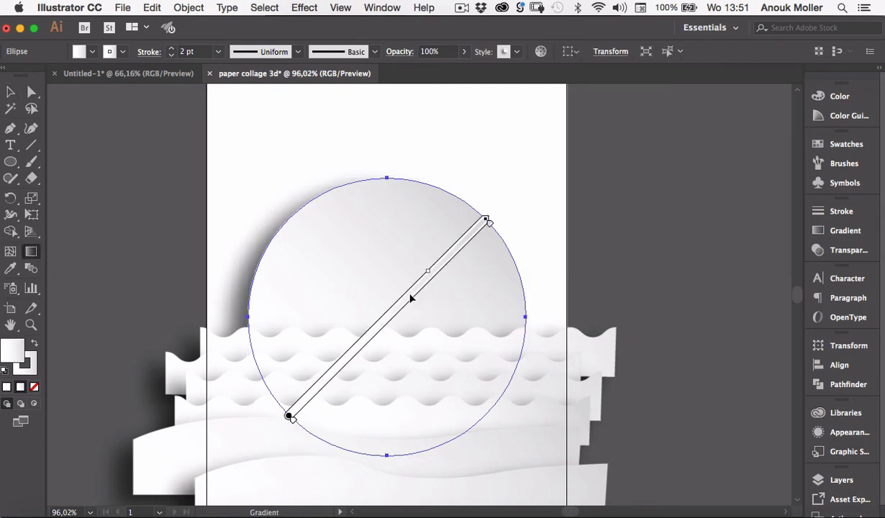
mouse_move(410, 297)
mouse_down()
mouse_move(458, 223)
mouse_move(475, 216)
mouse_move(477, 225)
mouse_up()
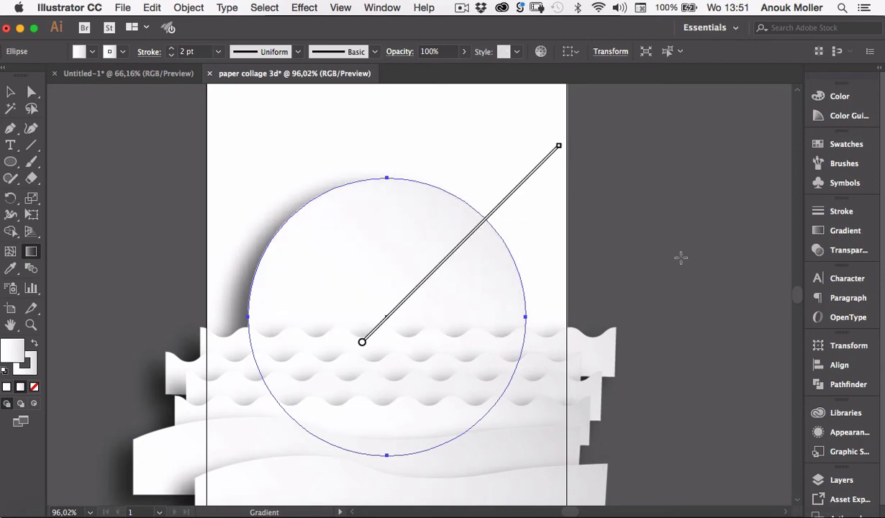
click(10, 91)
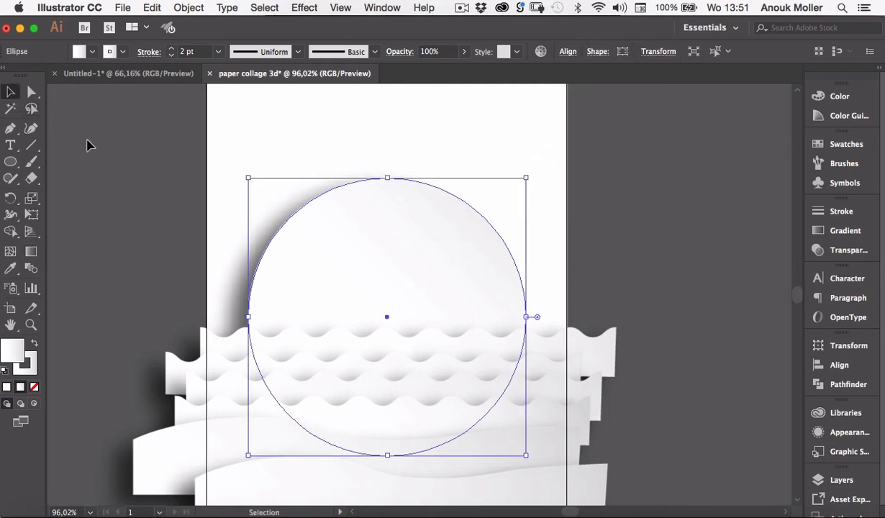
click(95, 169)
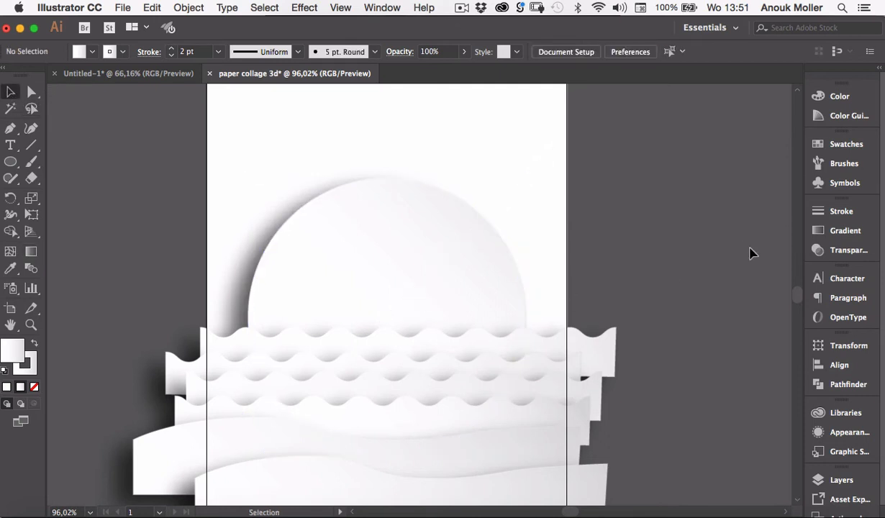
Edit the sun circle's drop shadow, setting its X offset to -0,4 cm with the preview enabled
click(417, 280)
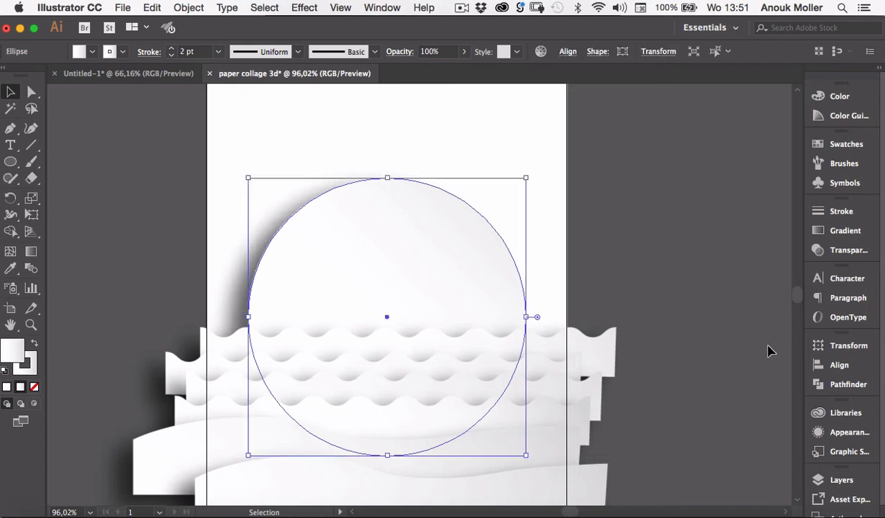
click(847, 433)
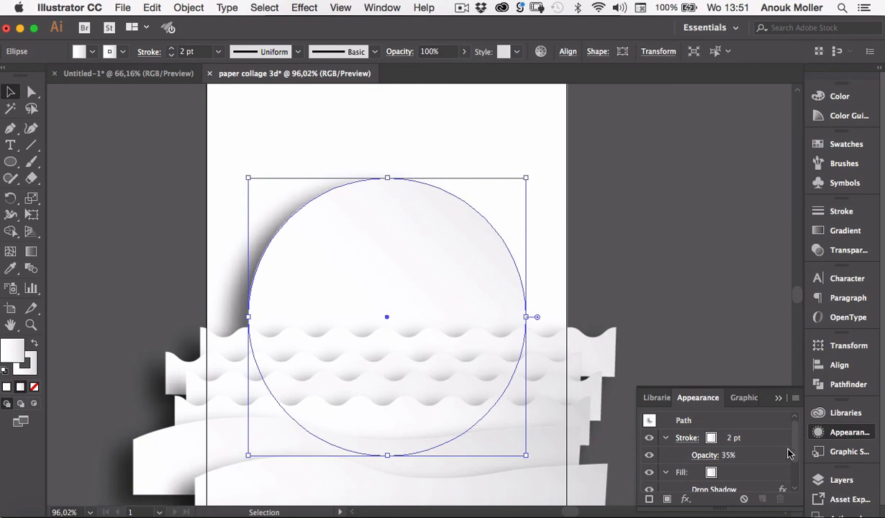
scroll(764, 432, down, 2)
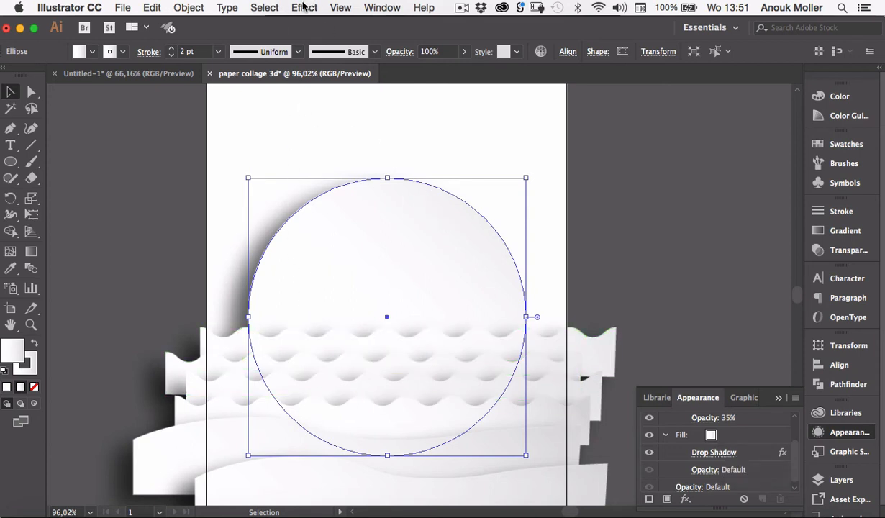
click(720, 453)
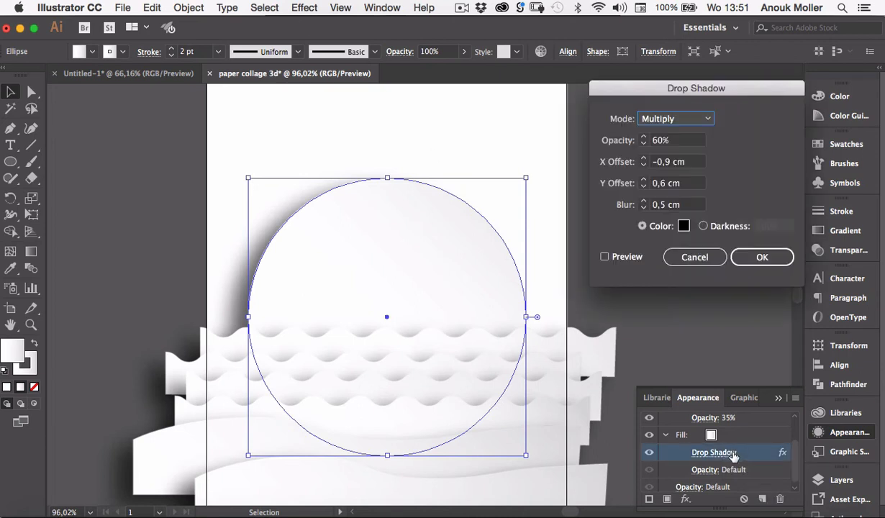
click(644, 162)
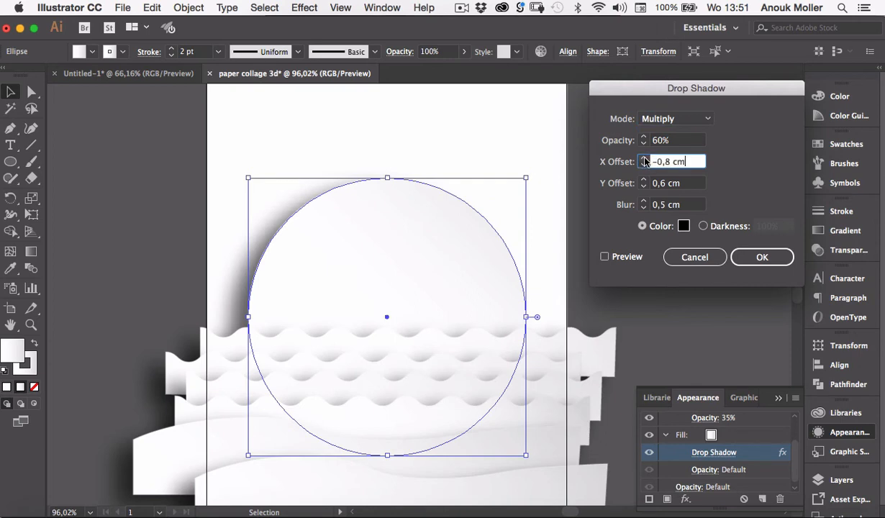
click(644, 159)
click(605, 257)
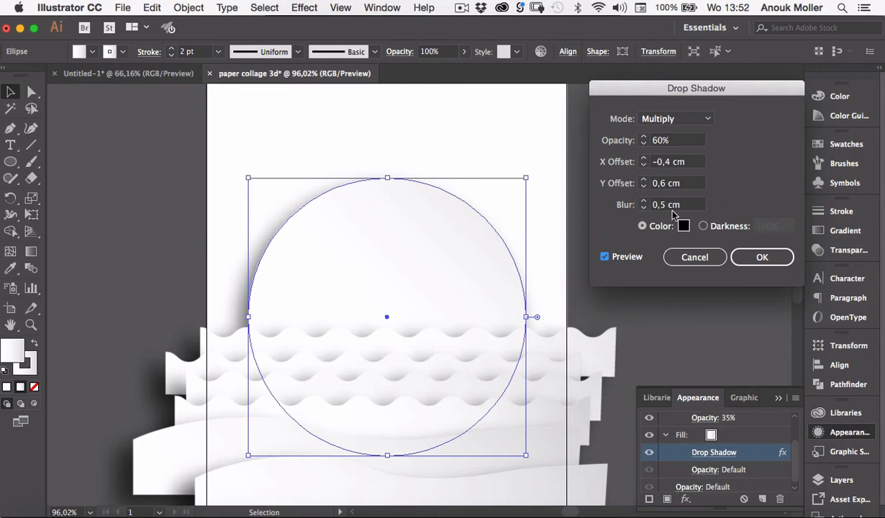
Set the sun's drop-shadow blur to 0,6 cm and its opacity to 50%, and apply the changes
click(643, 201)
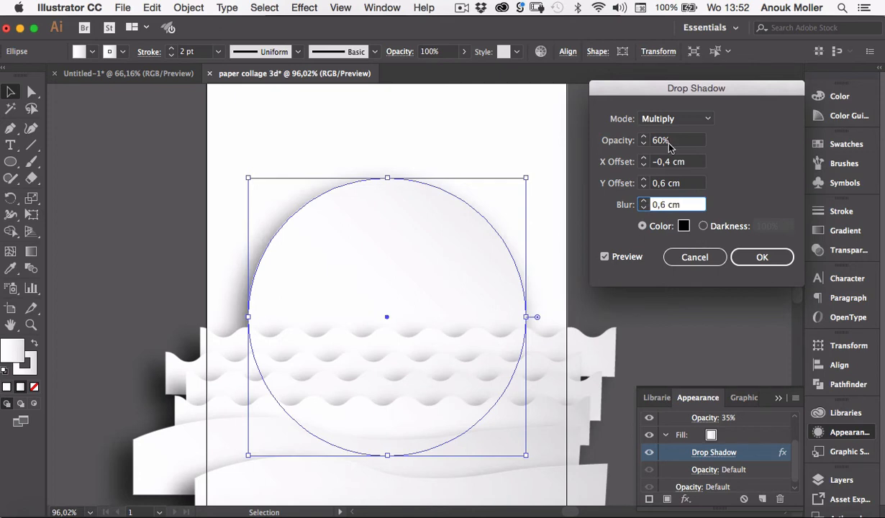
click(646, 146)
click(644, 144)
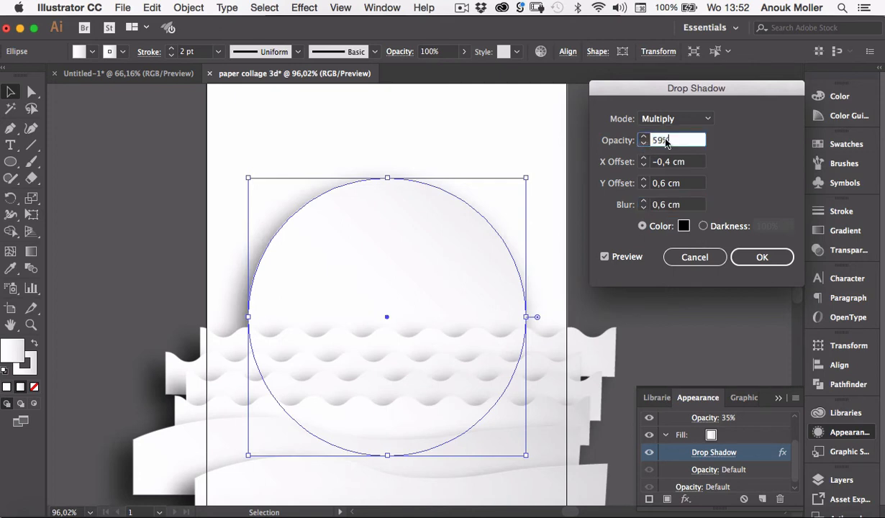
click(644, 143)
drag(677, 140, 656, 139)
text(5)
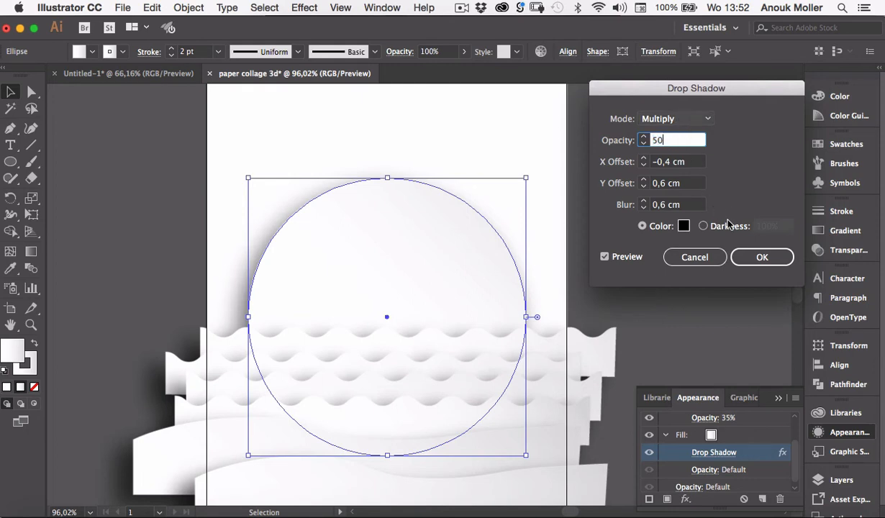
text(0)
key(Return)
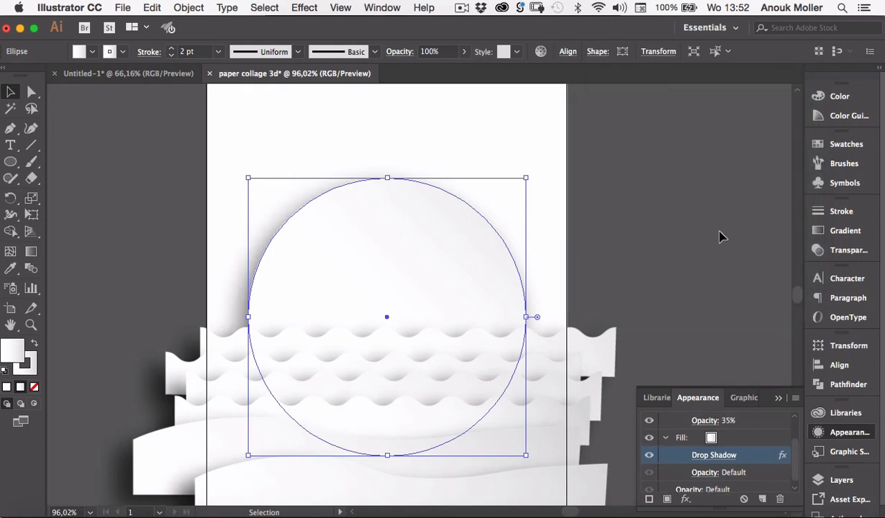
click(723, 289)
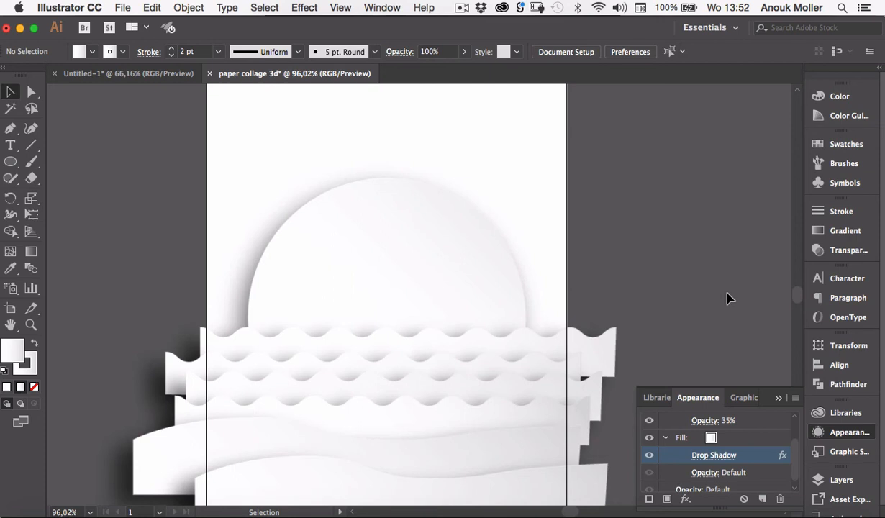
click(778, 398)
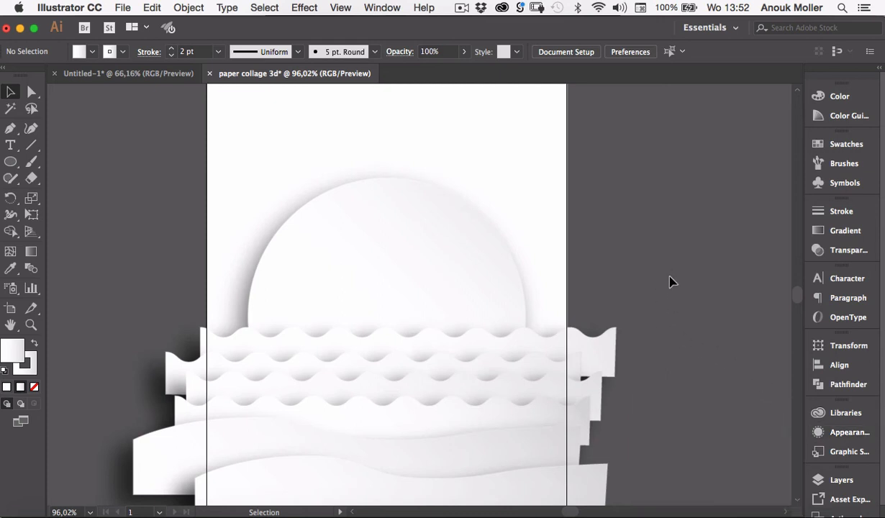
Paste the palm tree, hammock, fish, cocktail and puddle outlines and move them onto the empty canvas left of the artboard
scroll(668, 281, left, 5)
scroll(678, 276, down, 3)
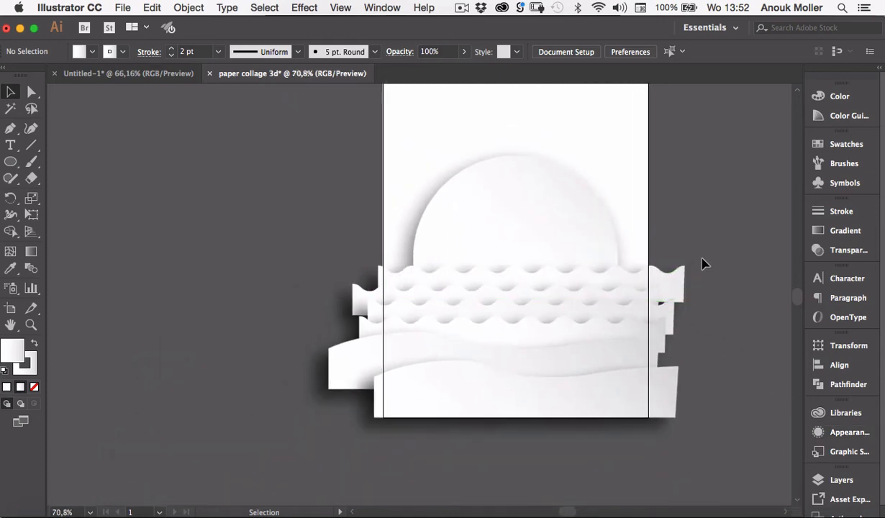
scroll(704, 262, up, 5)
scroll(704, 262, right, 5)
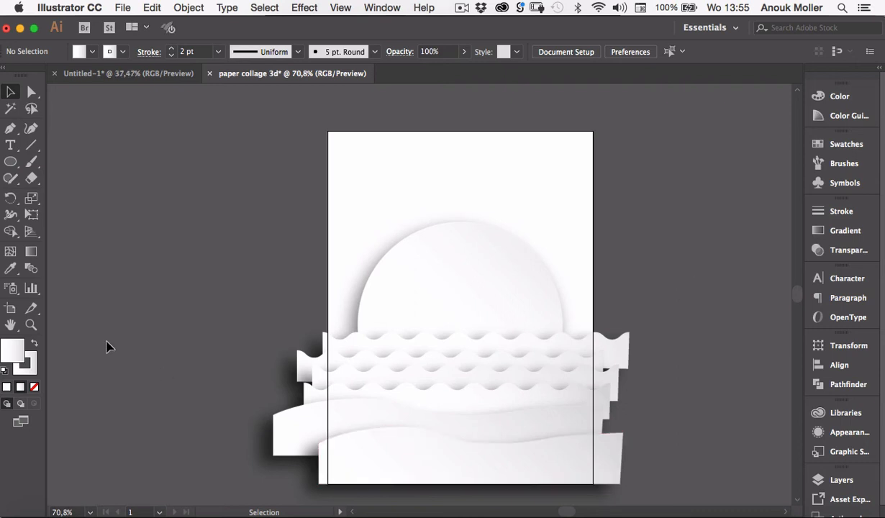
key(super)
key(super+a)
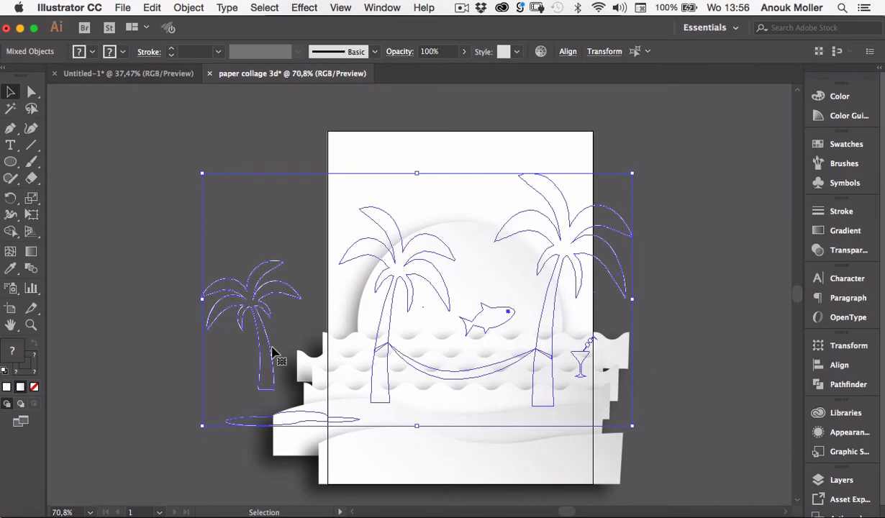
drag(275, 364, 84, 377)
scroll(241, 485, left, 10)
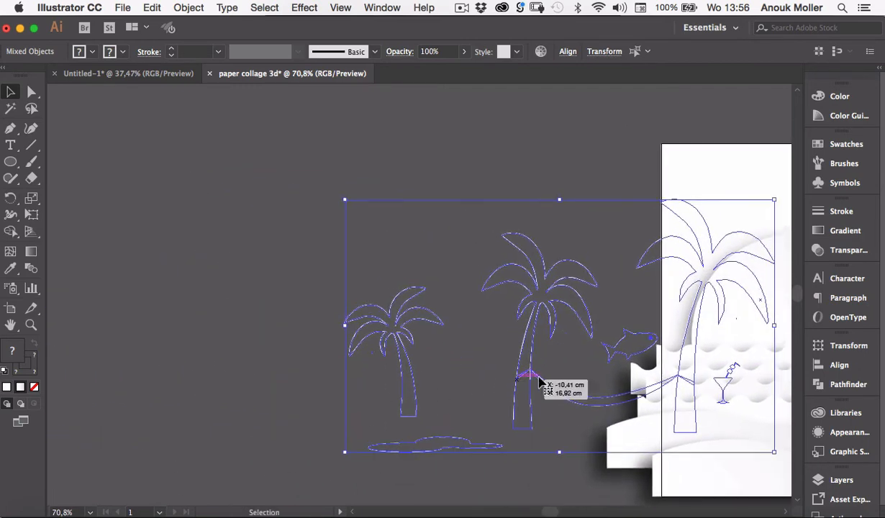
drag(546, 385, 309, 365)
click(483, 447)
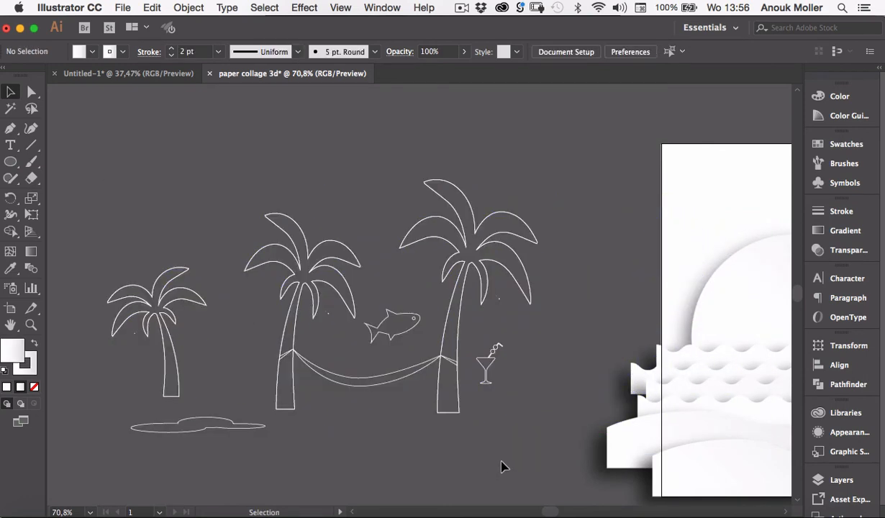
scroll(502, 467, down, 3)
scroll(506, 444, right, 5)
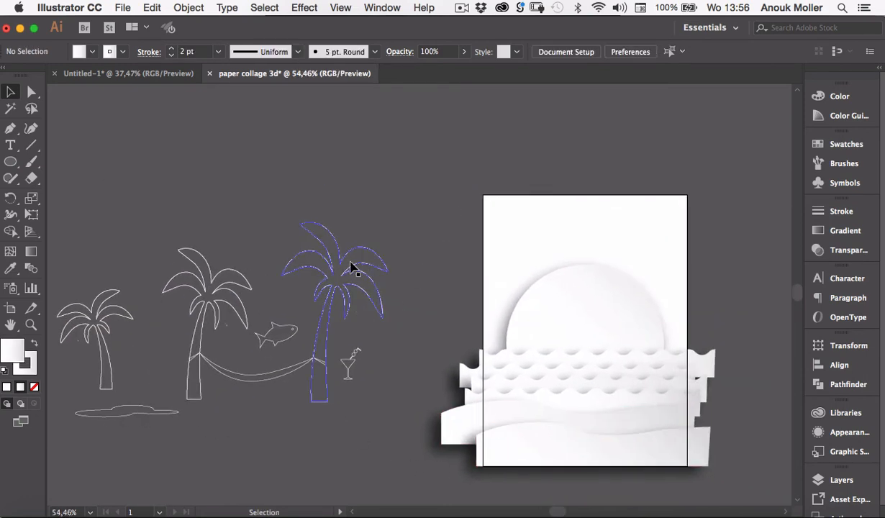
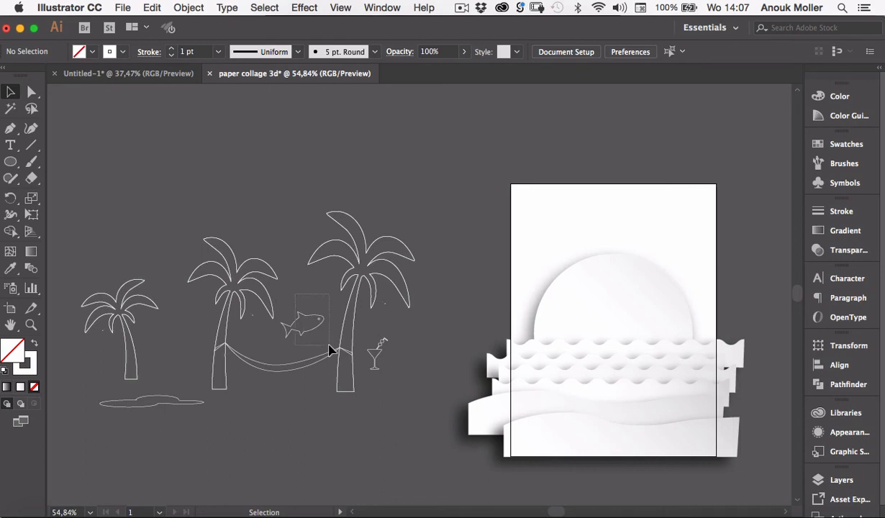
Move the fish outline onto the ocean waves and replace its stroke with a white fill
drag(329, 345, 598, 369)
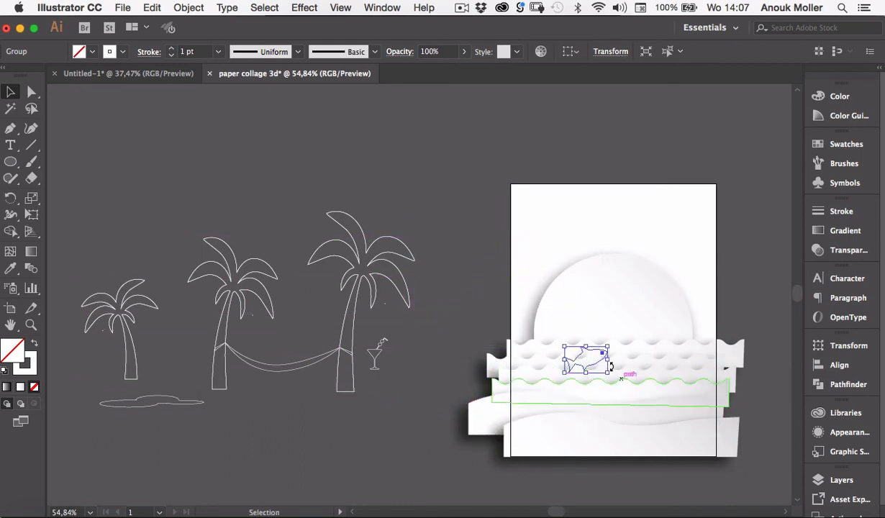
click(32, 368)
click(34, 387)
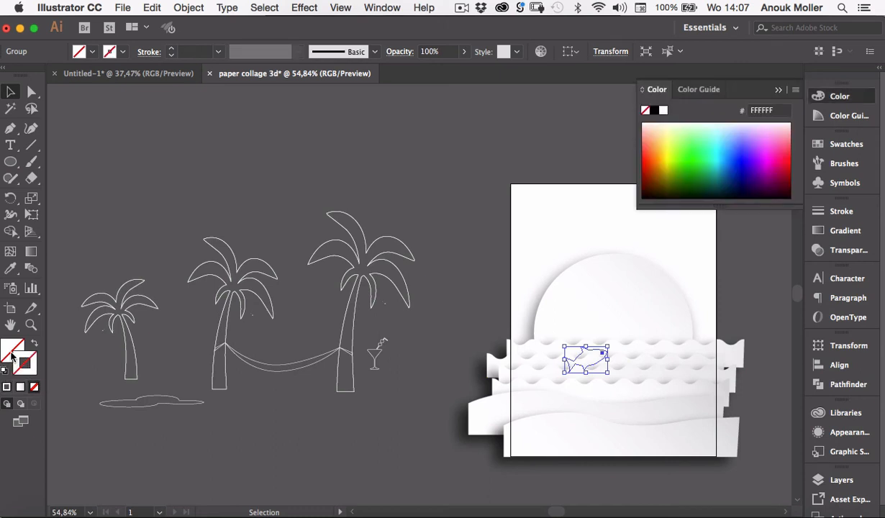
click(7, 387)
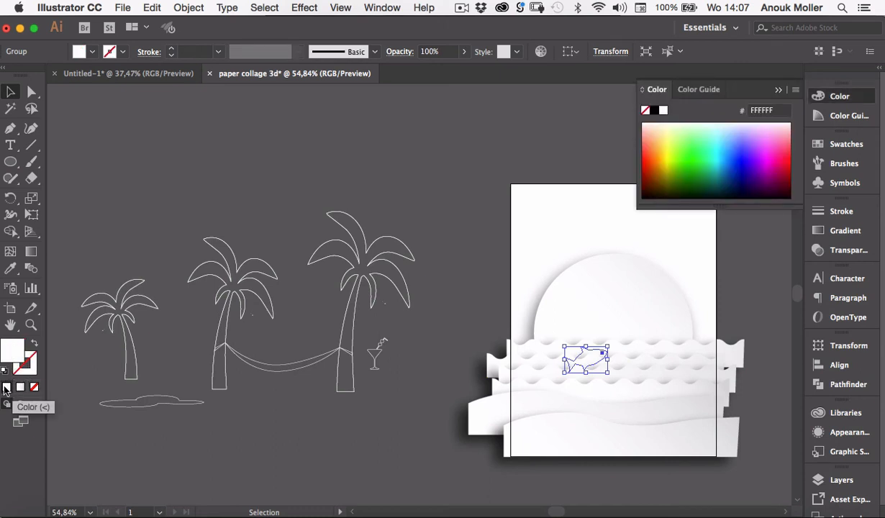
click(433, 480)
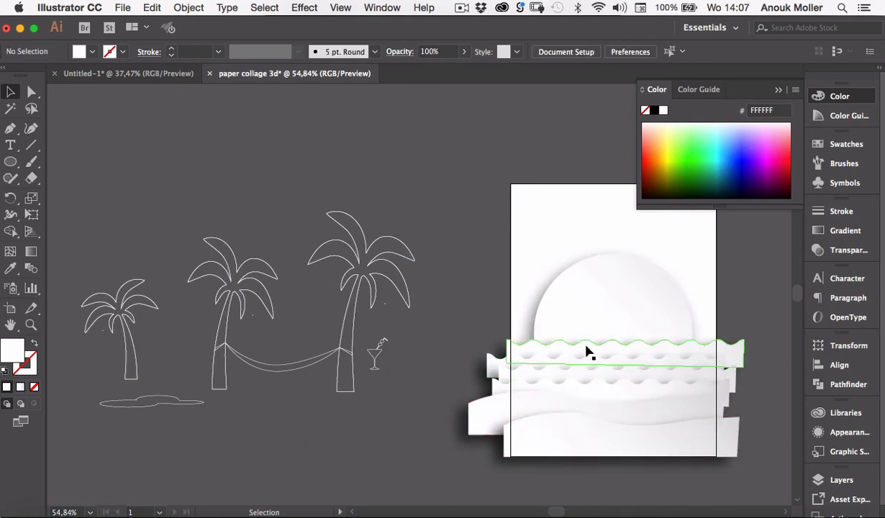
Cut the fish group from the waves and paste it onto a new layer named fish
click(593, 359)
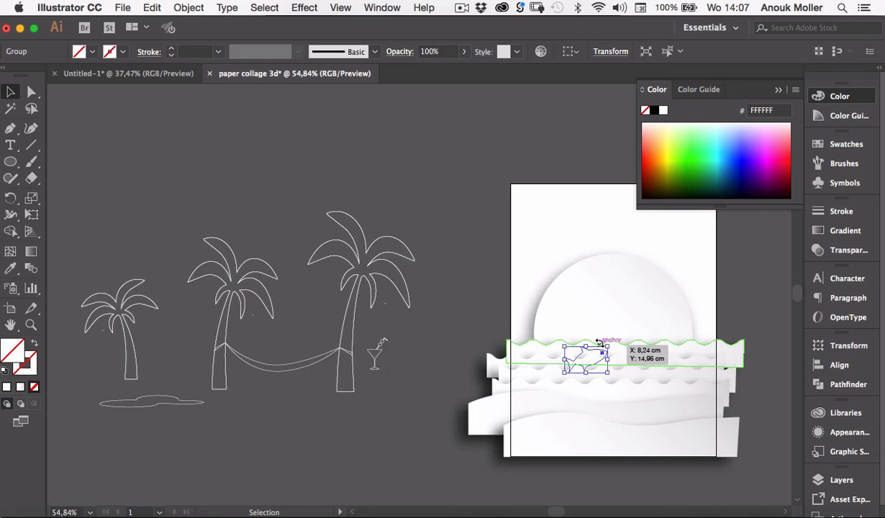
click(382, 415)
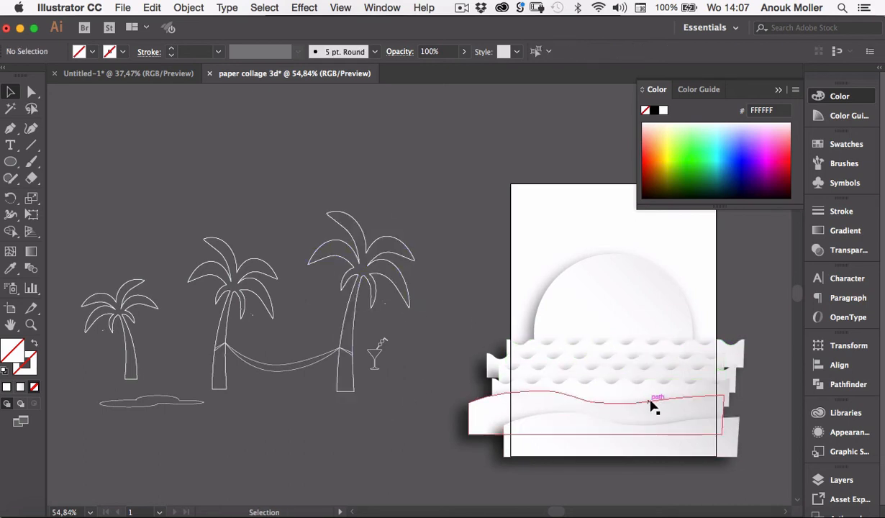
click(843, 480)
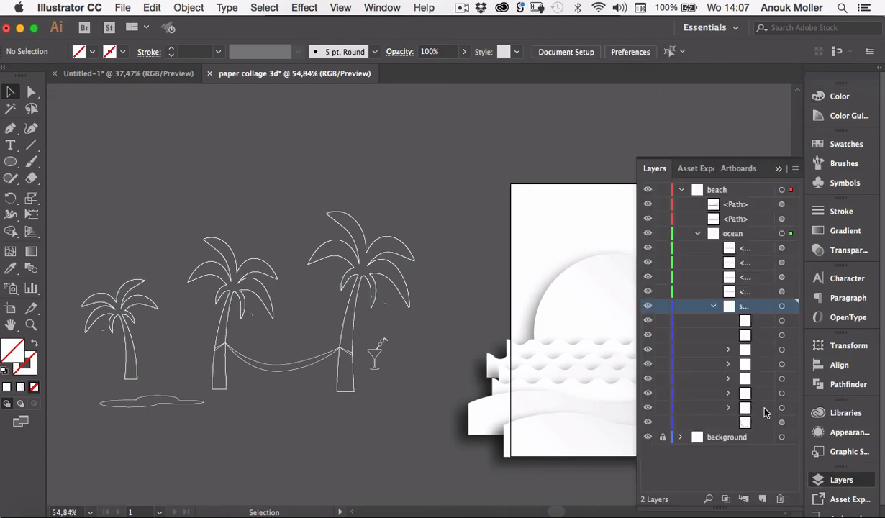
click(761, 499)
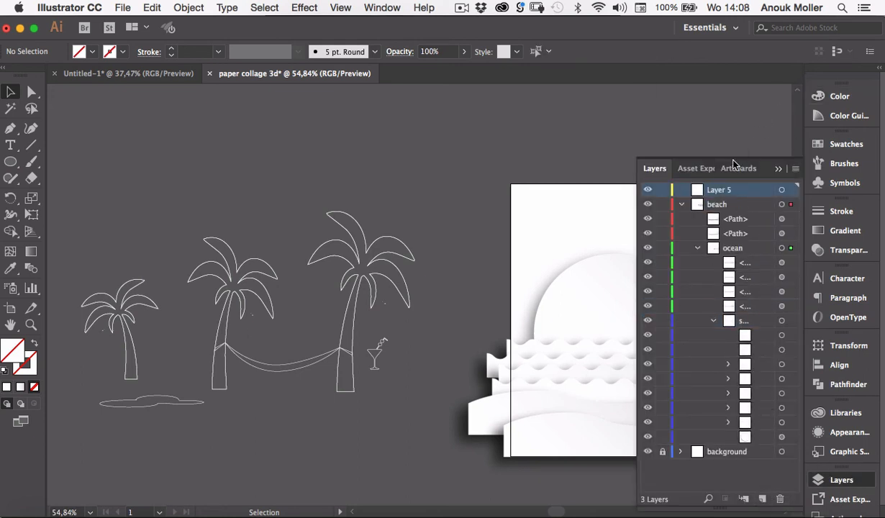
double_click(725, 191)
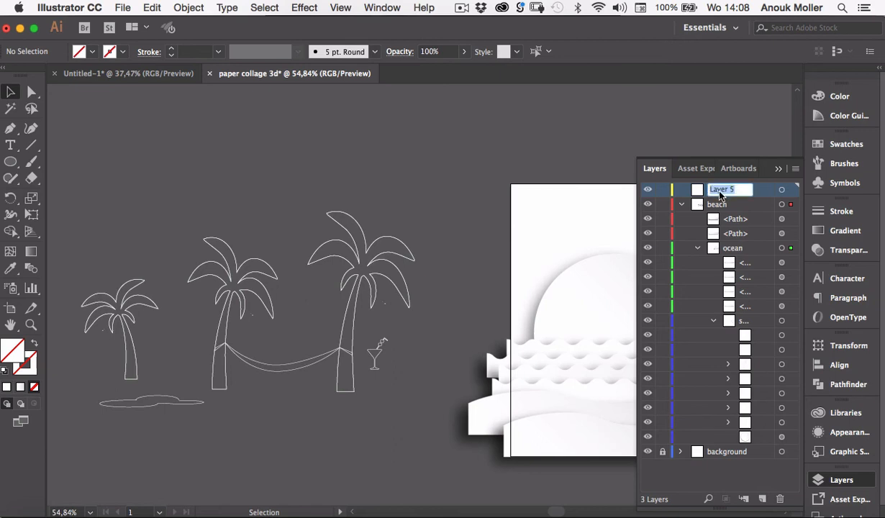
text(fish)
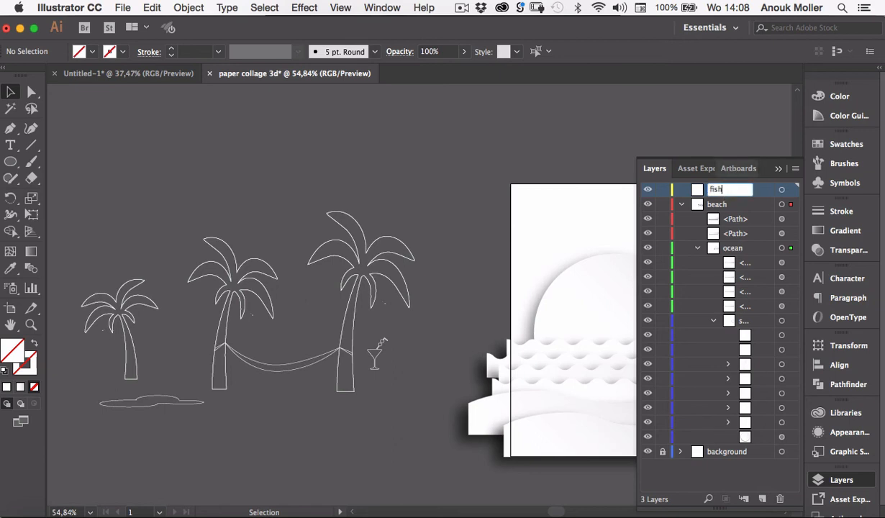
key(Return)
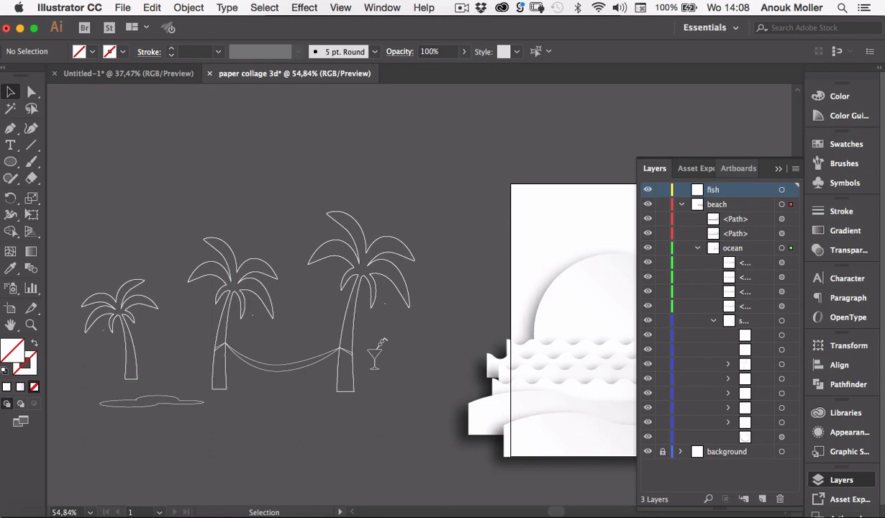
key(super+v)
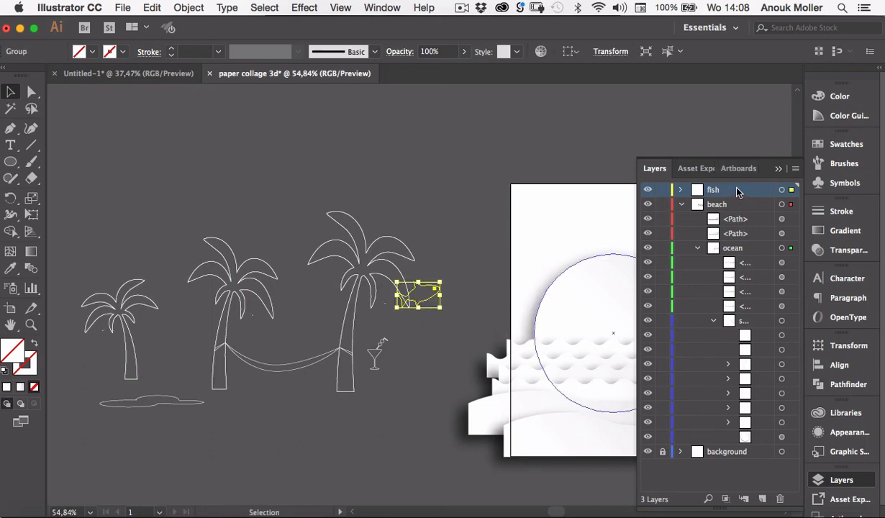
Move the fish layer into the ocean layer, directly beneath the second wave path in the stacking order
click(530, 374)
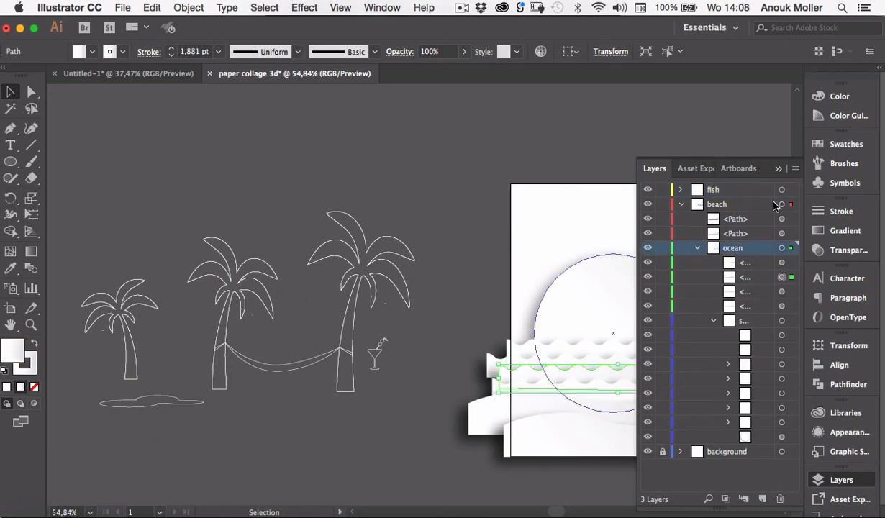
drag(760, 193, 757, 290)
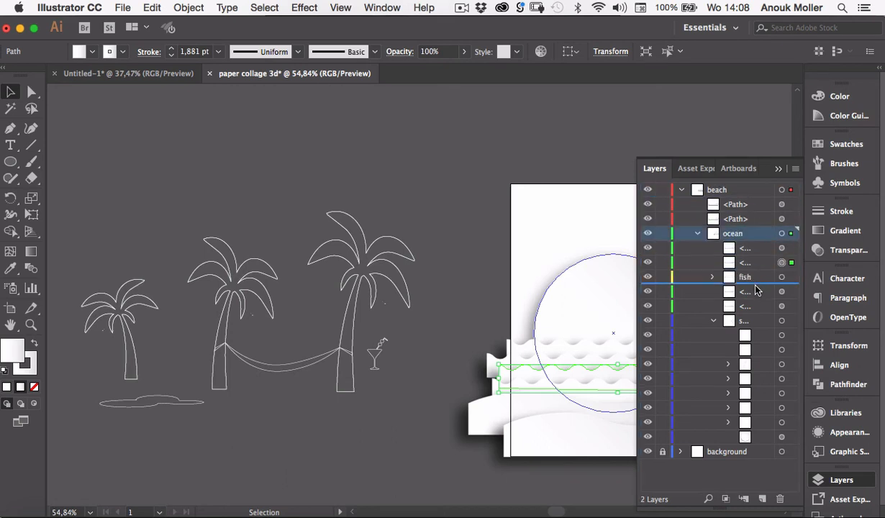
click(779, 170)
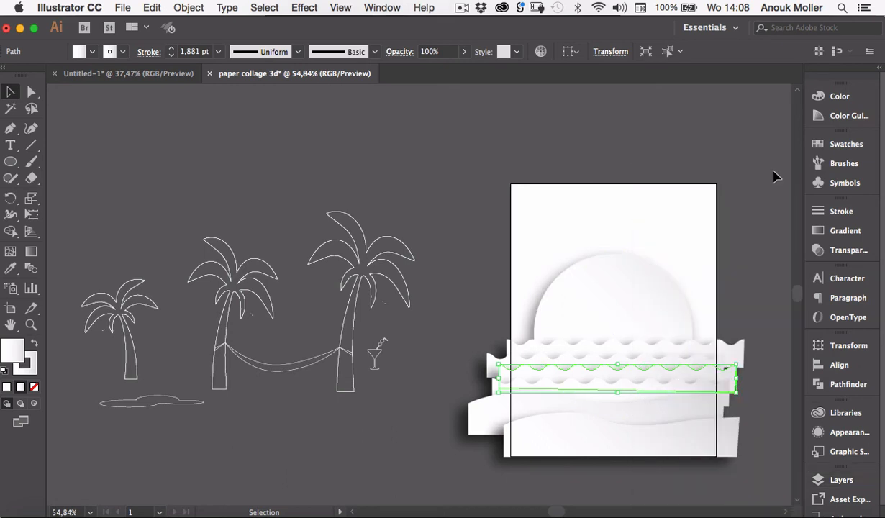
click(443, 332)
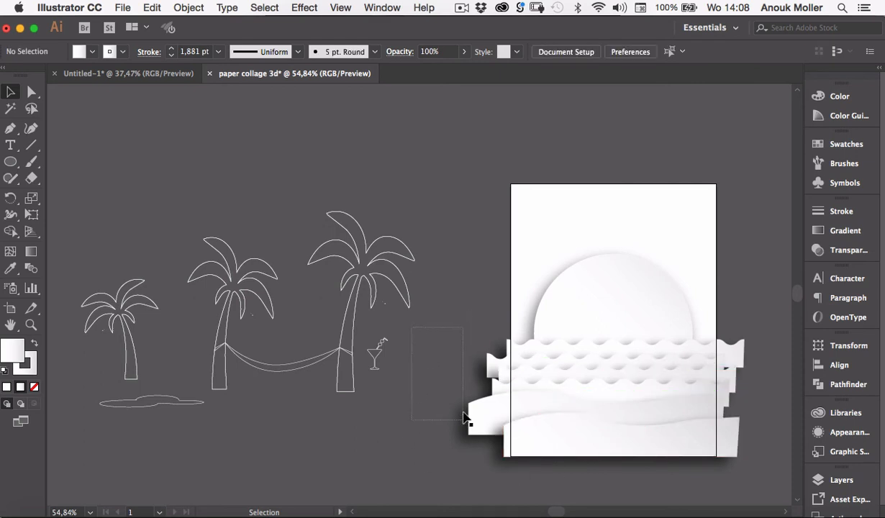
Move the tallest palm tree outline left so that it overlaps the hammock
drag(413, 312, 351, 333)
click(435, 289)
Give the fish group on the ocean waves a white FFFFFF fill without a stroke
drag(427, 307, 587, 362)
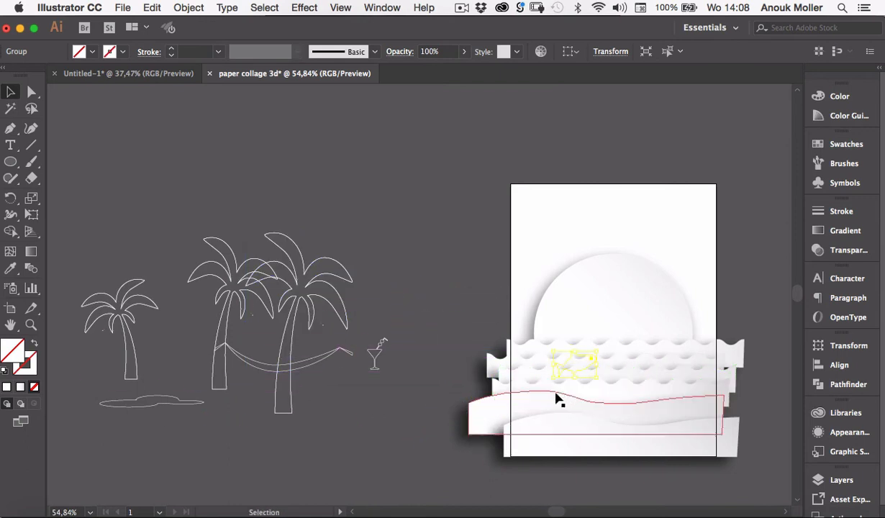
click(22, 389)
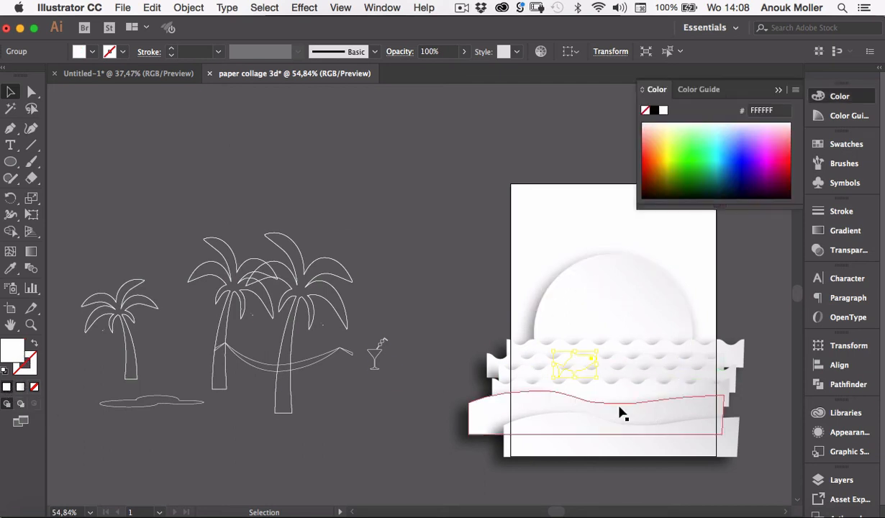
click(748, 299)
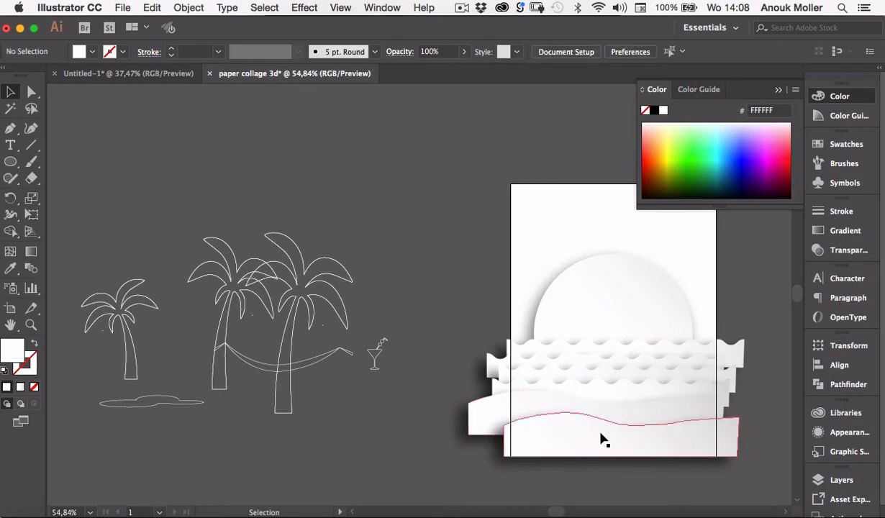
Move the fish slightly up and to the right among the ocean waves
scroll(601, 439, up, 4)
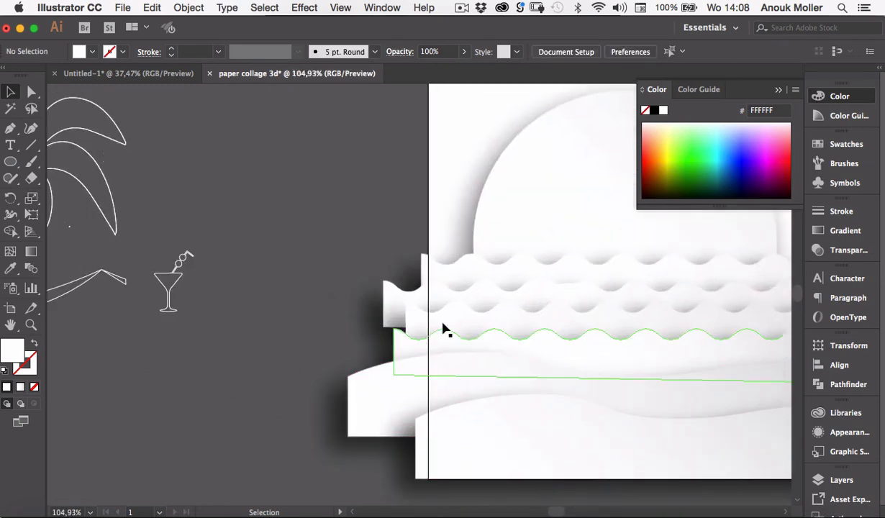
click(443, 329)
click(583, 288)
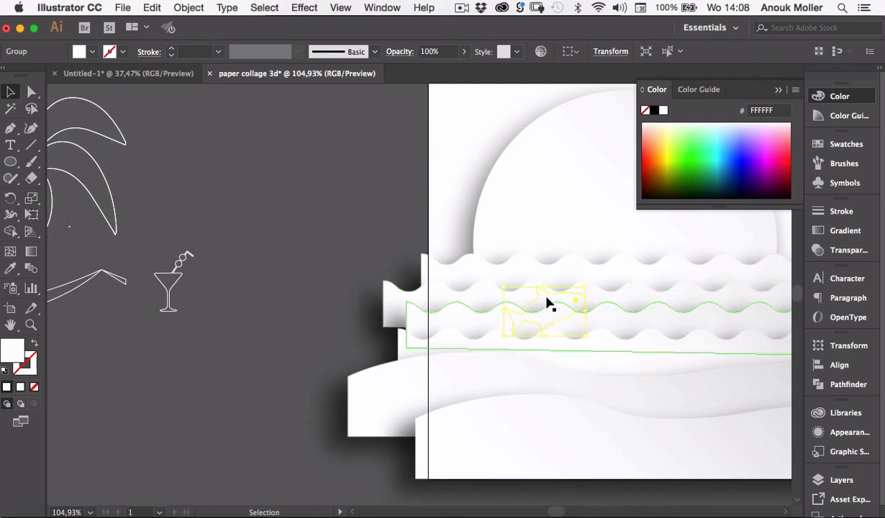
drag(547, 303, 577, 293)
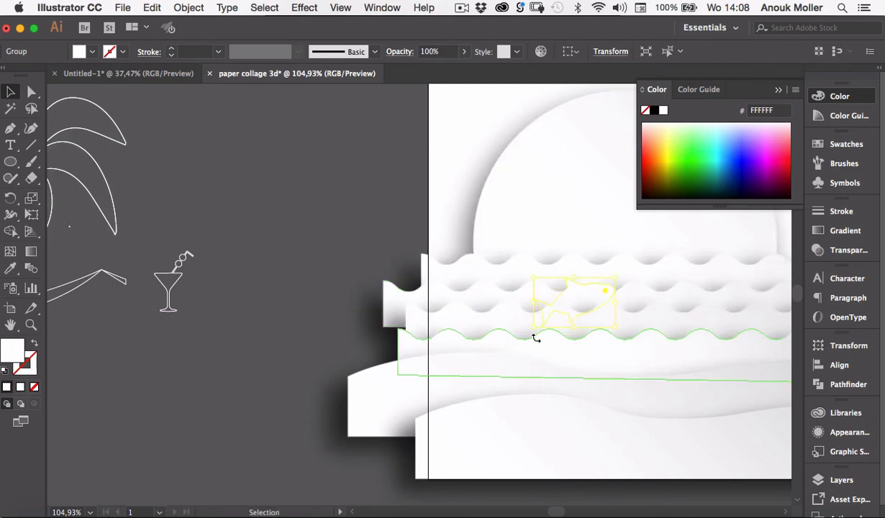
Apply the saved paper-look graphic style with the drop shadow to the fish group
click(848, 451)
click(698, 447)
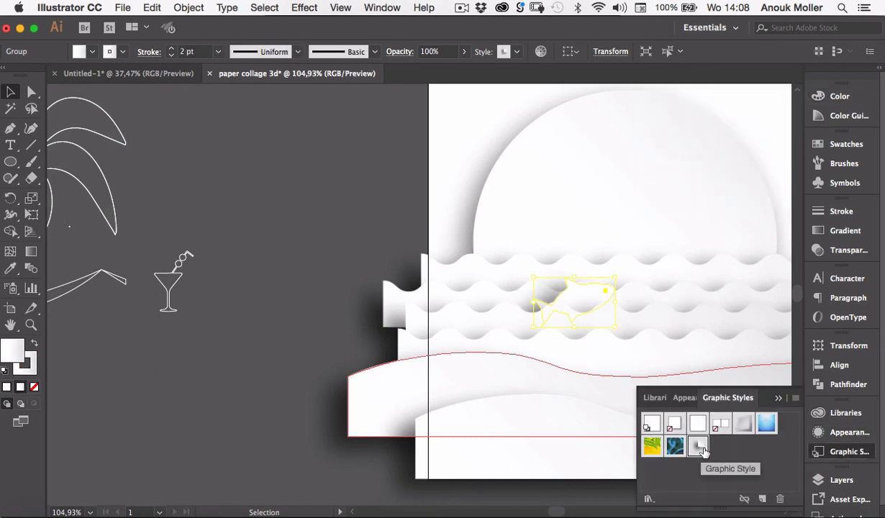
click(775, 396)
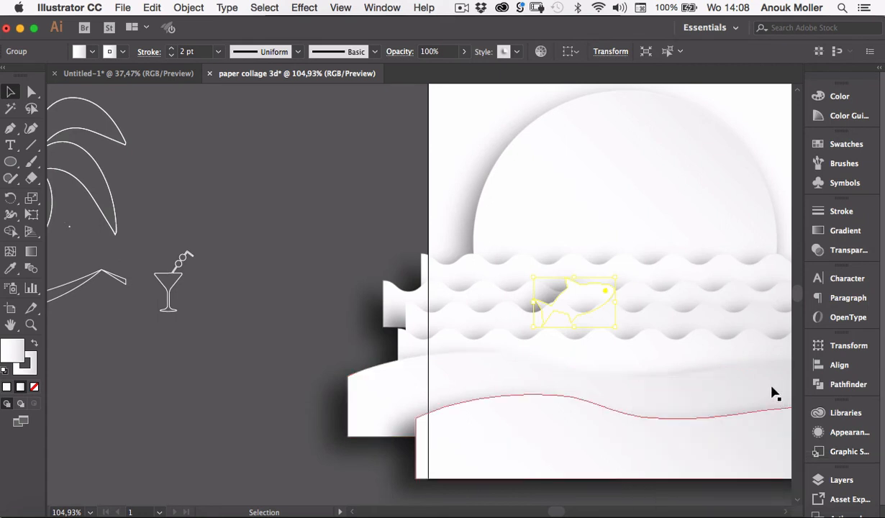
click(303, 434)
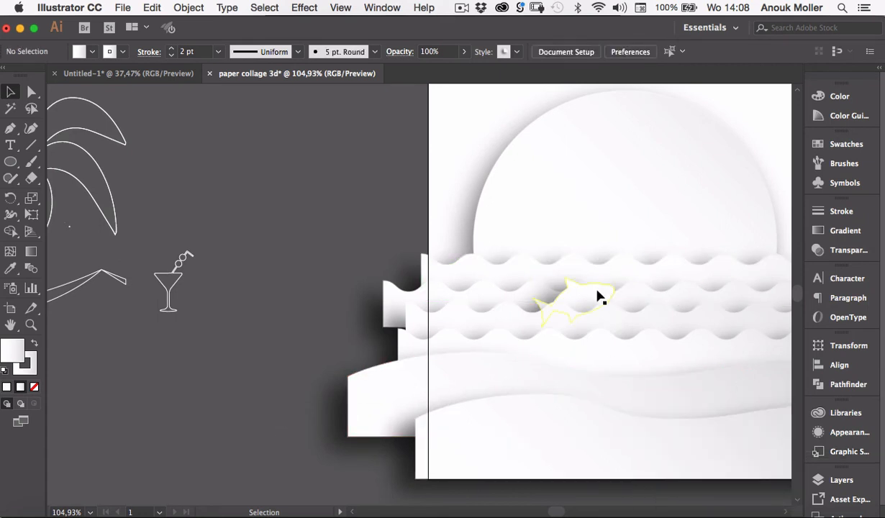
Nudge the fish a little higher so more of its body rises above the wave in front
drag(583, 300, 596, 279)
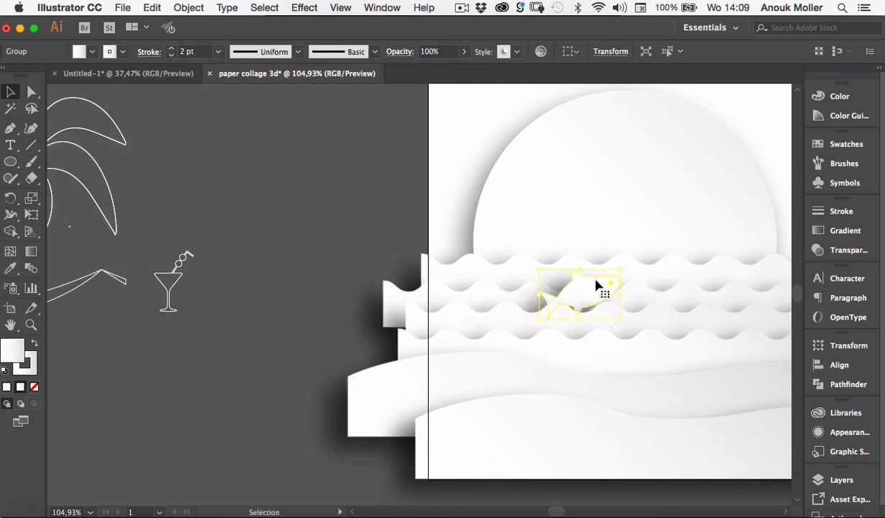
click(589, 288)
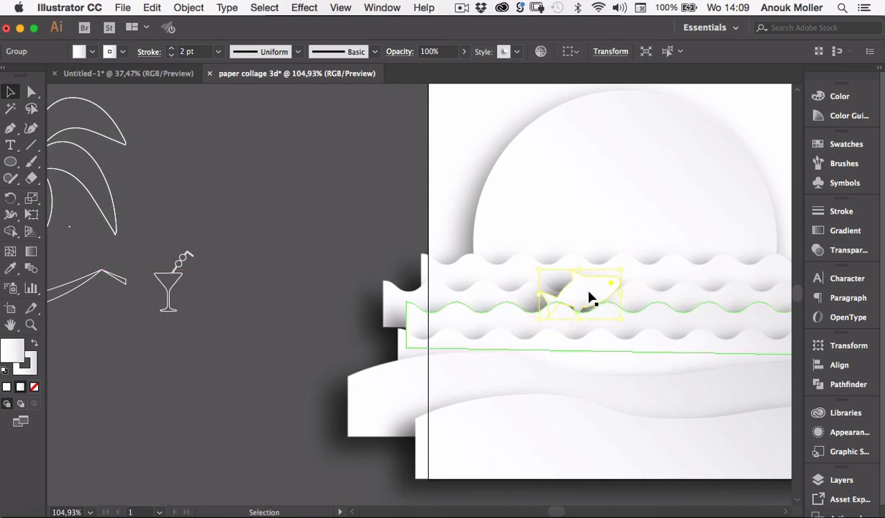
drag(328, 442, 364, 421)
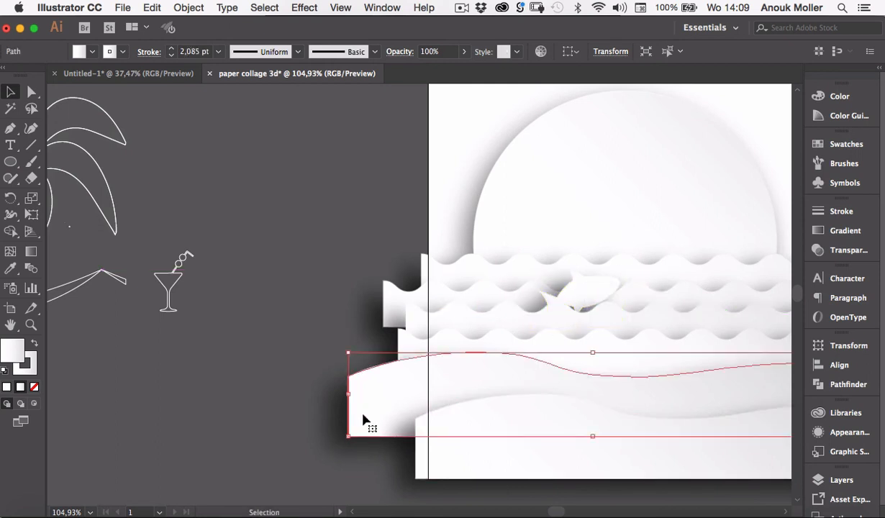
Open the Drop Shadow effect of the fish group's fill and reduce its blur to 0,3 cm
click(591, 291)
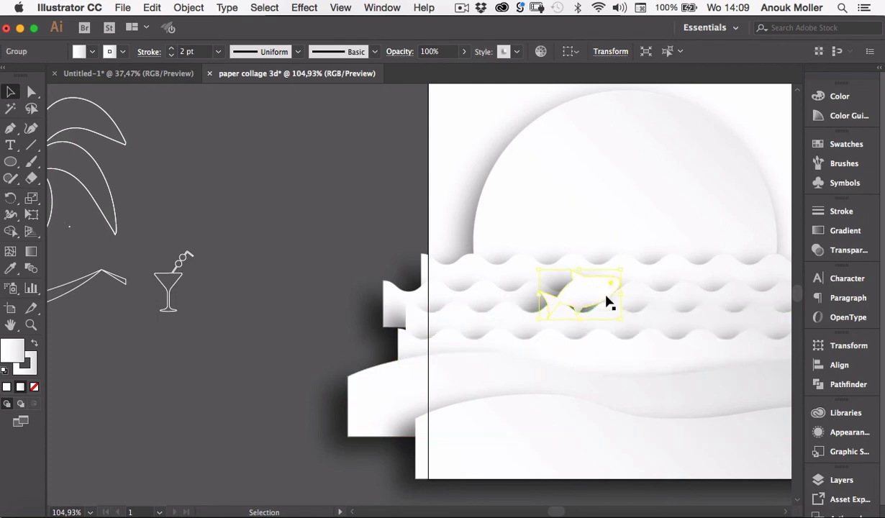
click(862, 435)
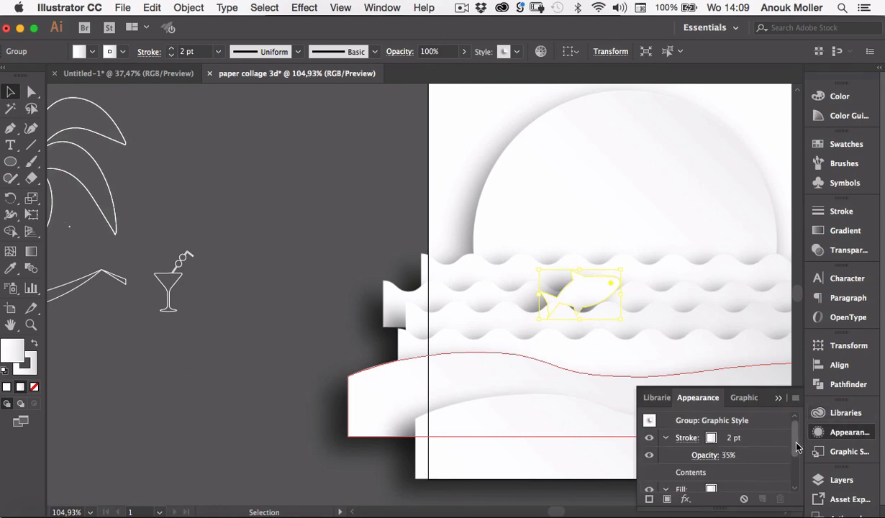
scroll(794, 454, down, 3)
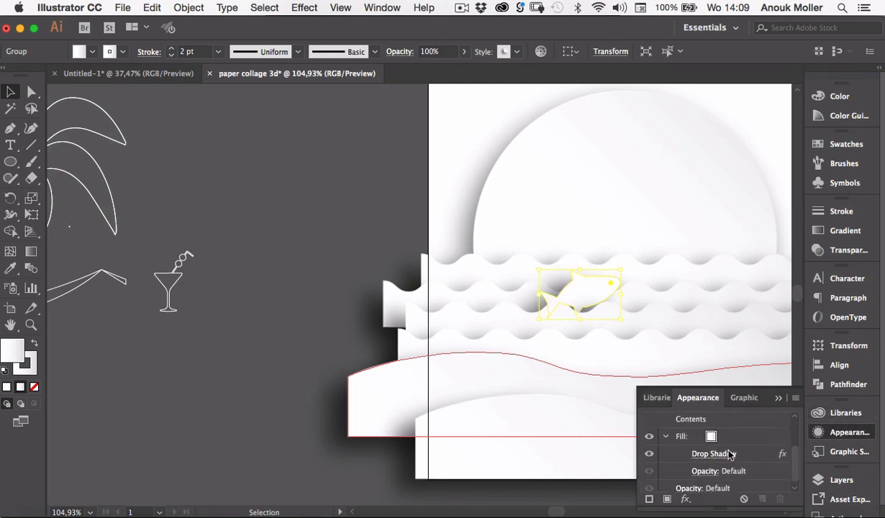
click(729, 454)
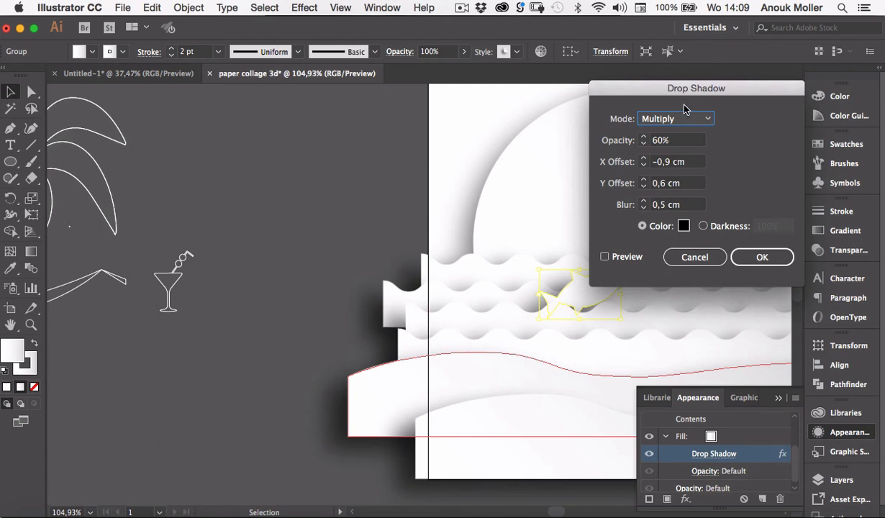
click(643, 208)
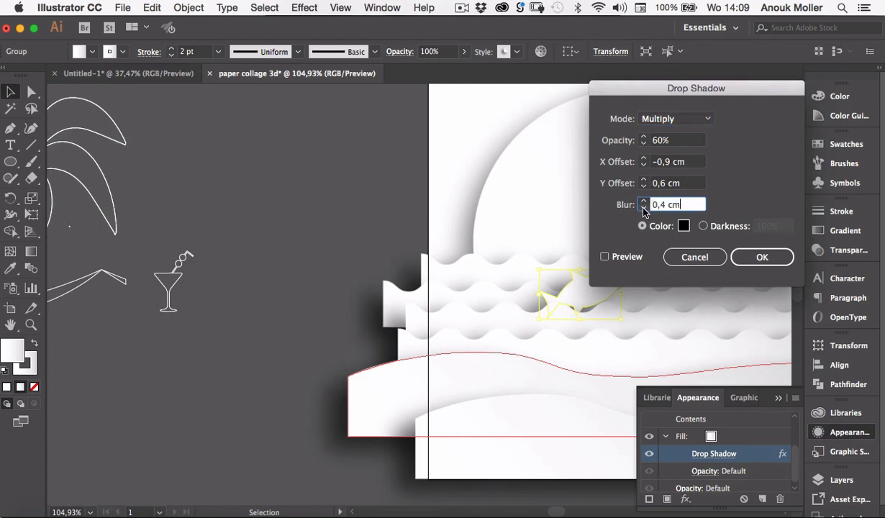
Try an X offset of 0,3 cm for the fish's drop shadow
click(644, 158)
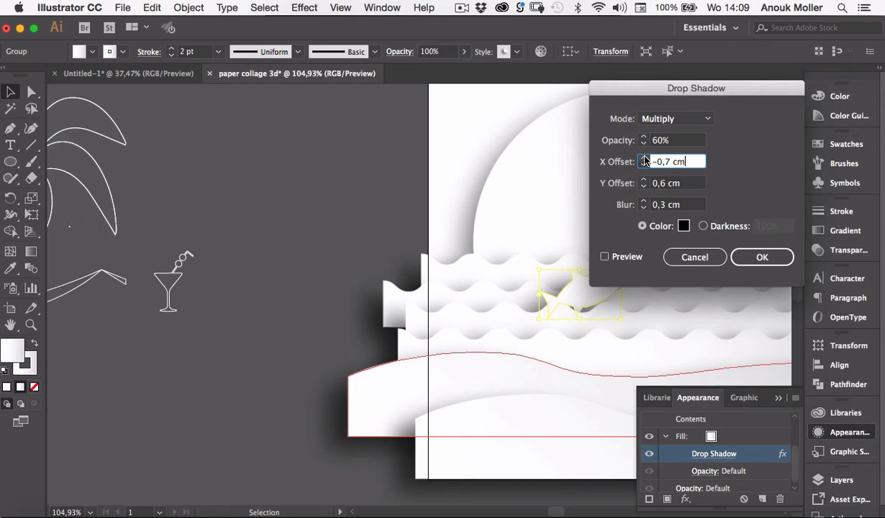
click(643, 158)
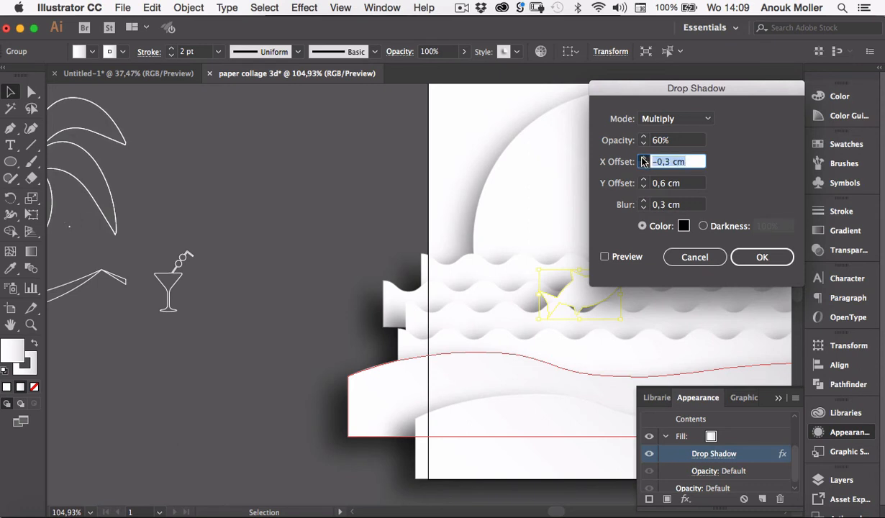
click(643, 158)
click(643, 158)
click(644, 158)
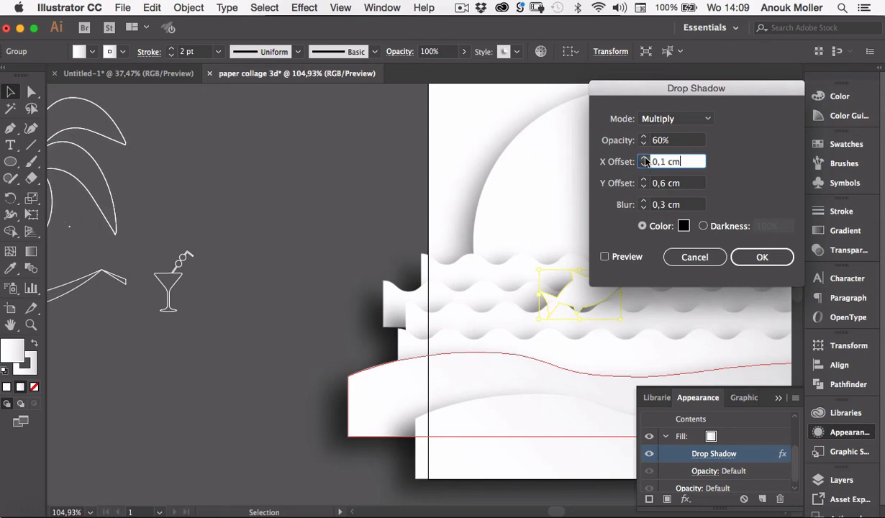
click(644, 158)
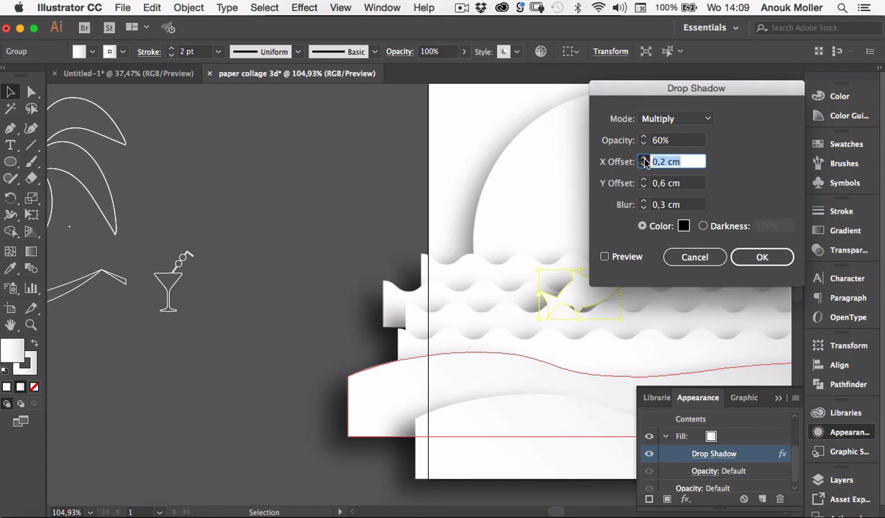
Preview the fish's drop shadow on the artwork and set its X offset to -0,4 cm
click(606, 257)
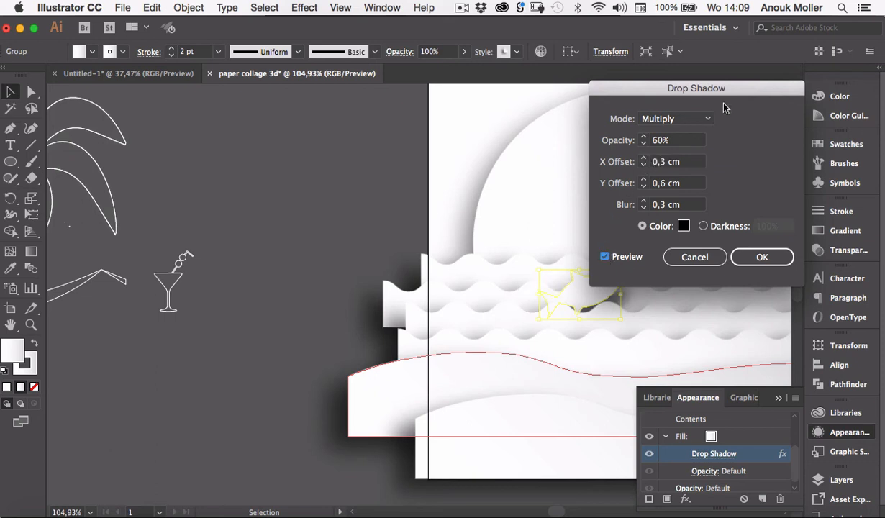
drag(737, 94, 790, 65)
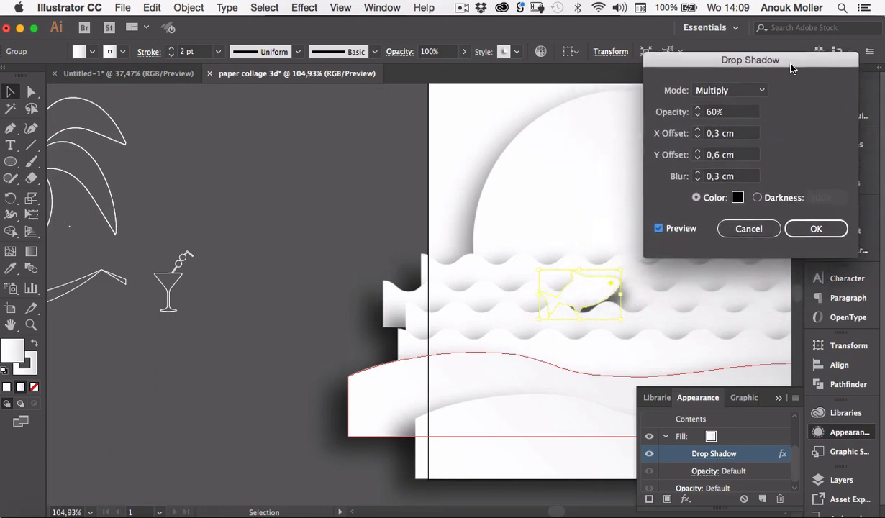
click(697, 136)
click(697, 137)
click(697, 136)
click(697, 136)
click(697, 136)
click(697, 137)
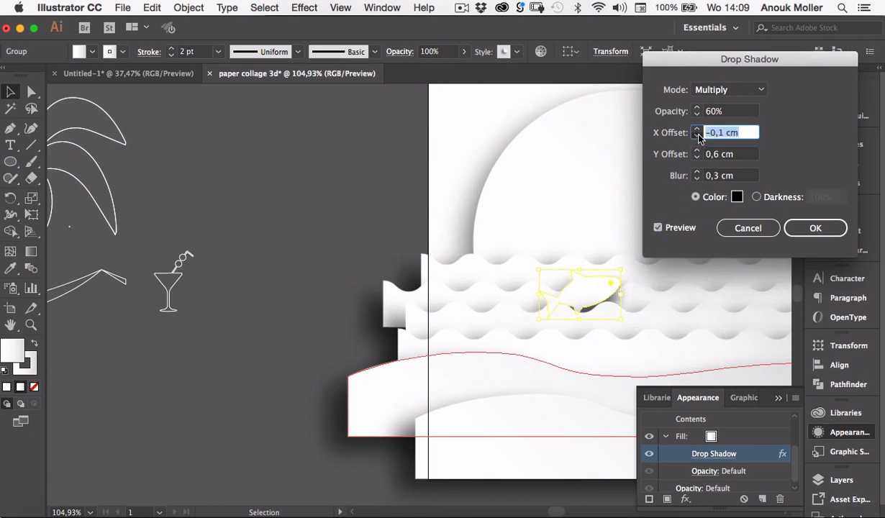
click(697, 136)
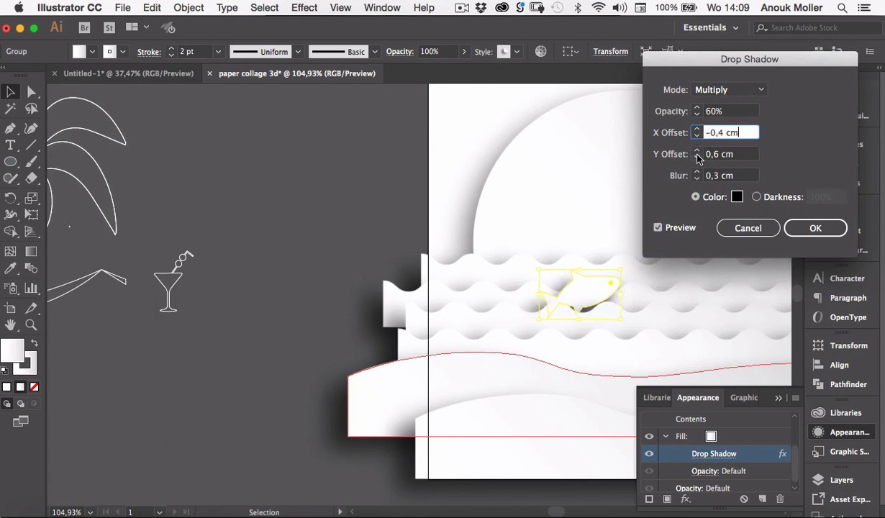
Set the fish shadow's Y offset to 0,5 cm, blur to 0,4 cm and opacity to 35%, and apply the effect
click(697, 151)
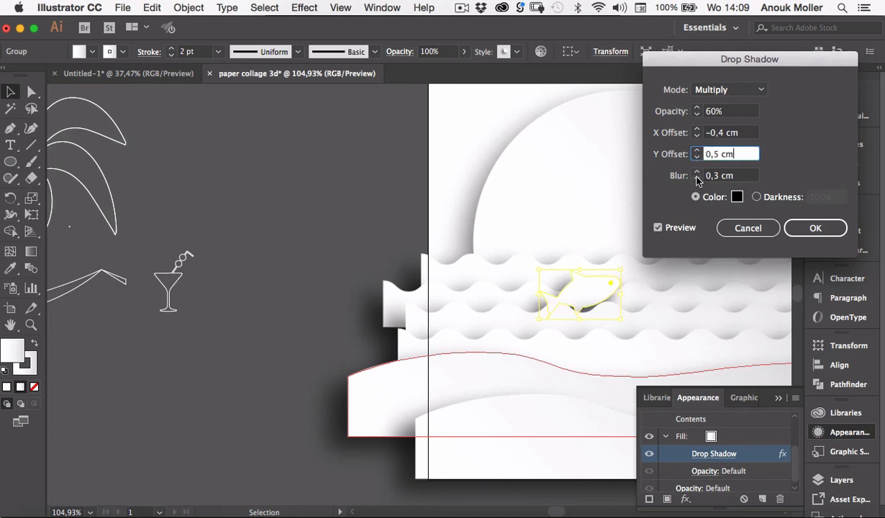
click(697, 173)
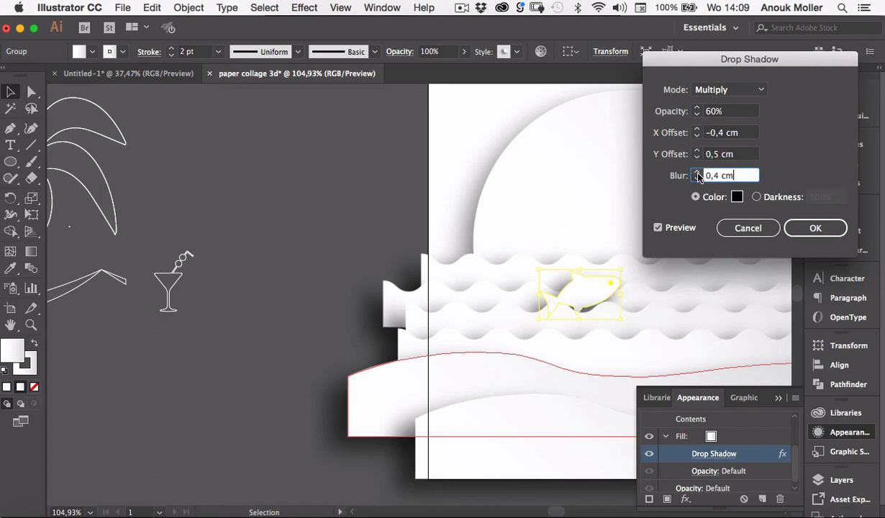
click(697, 114)
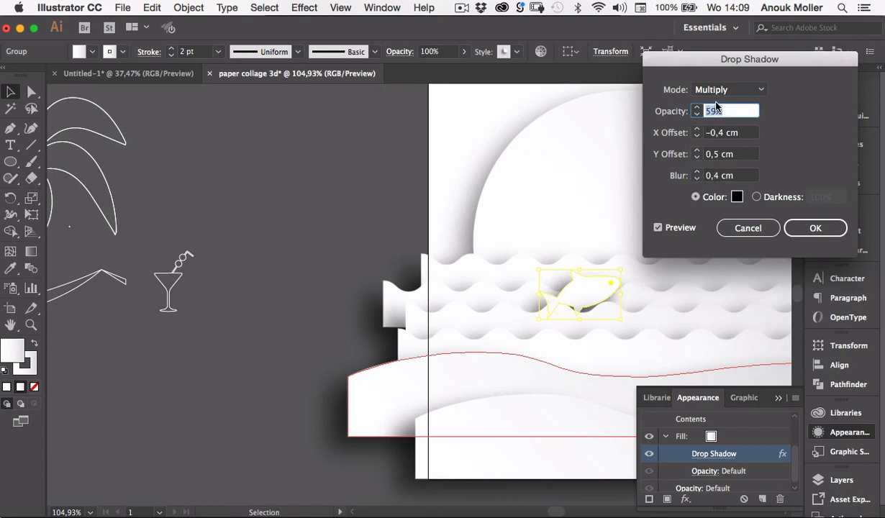
text(35)
key(Return)
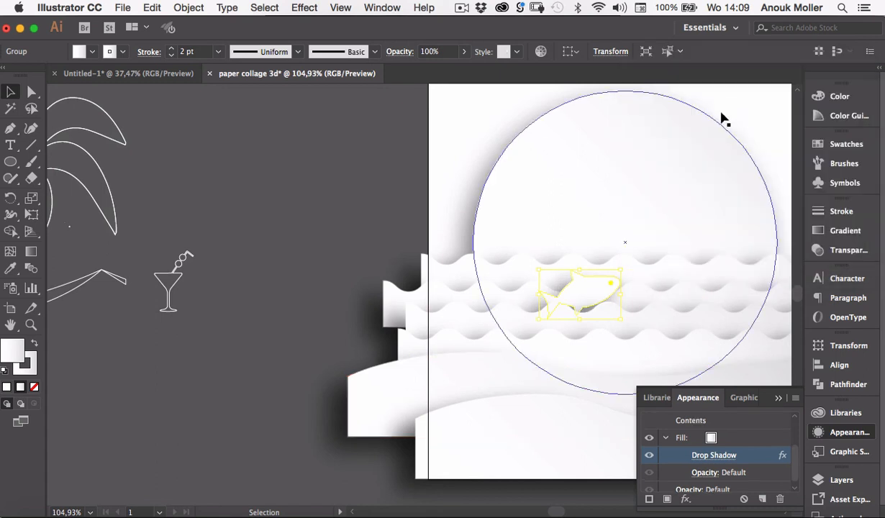
click(251, 461)
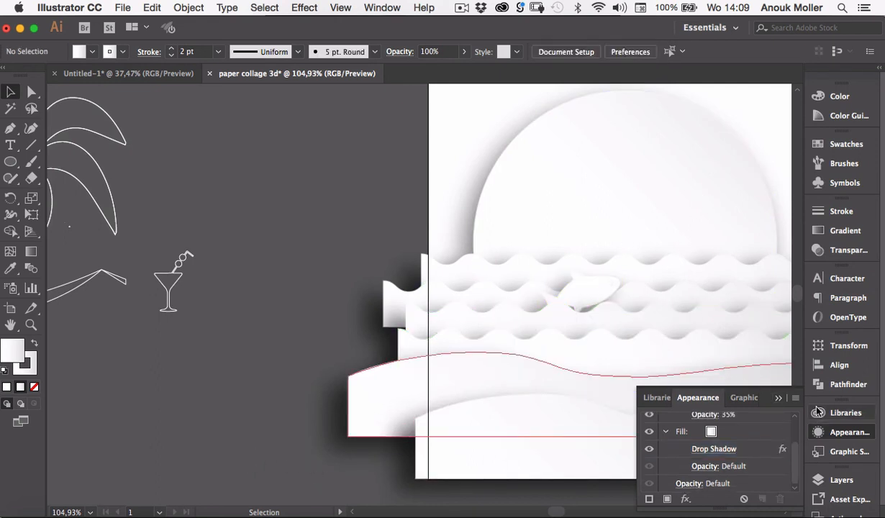
click(778, 399)
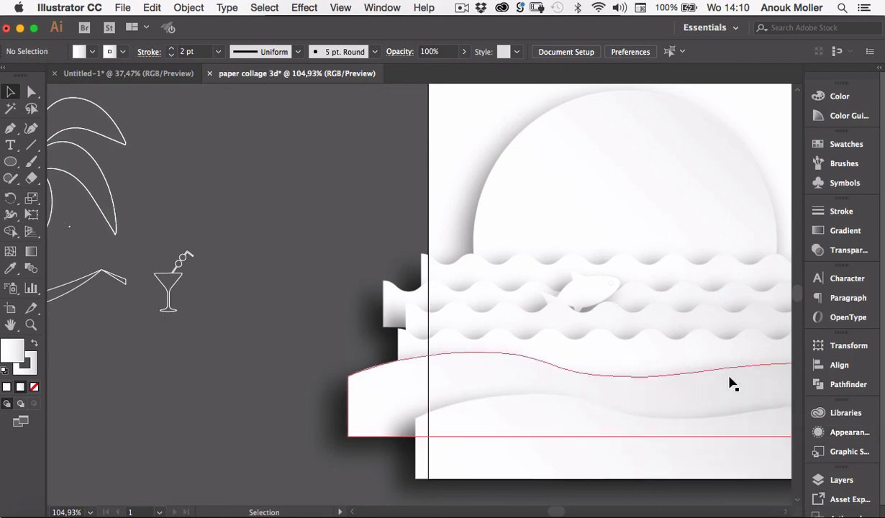
Cut the two large palm tree outlines beside the hammock, leaving the hammock in place
scroll(592, 360, down, 3)
scroll(591, 360, right, 5)
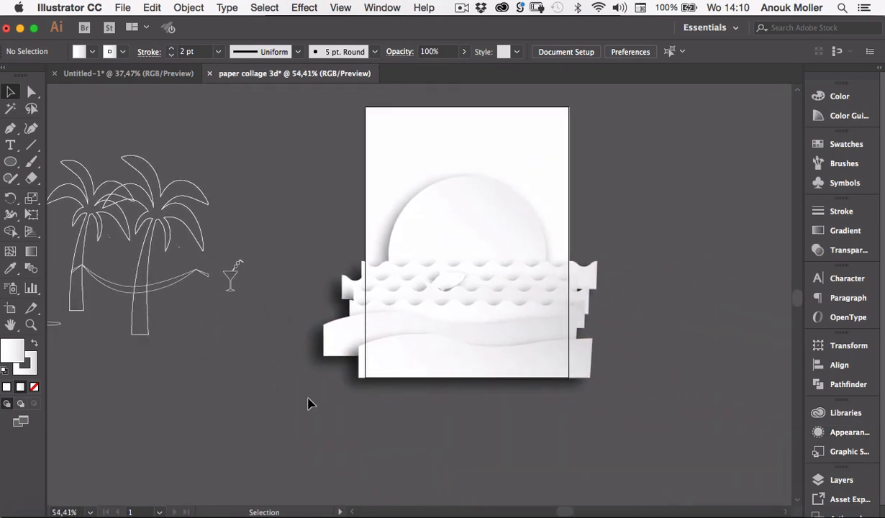
scroll(416, 401, left, 5)
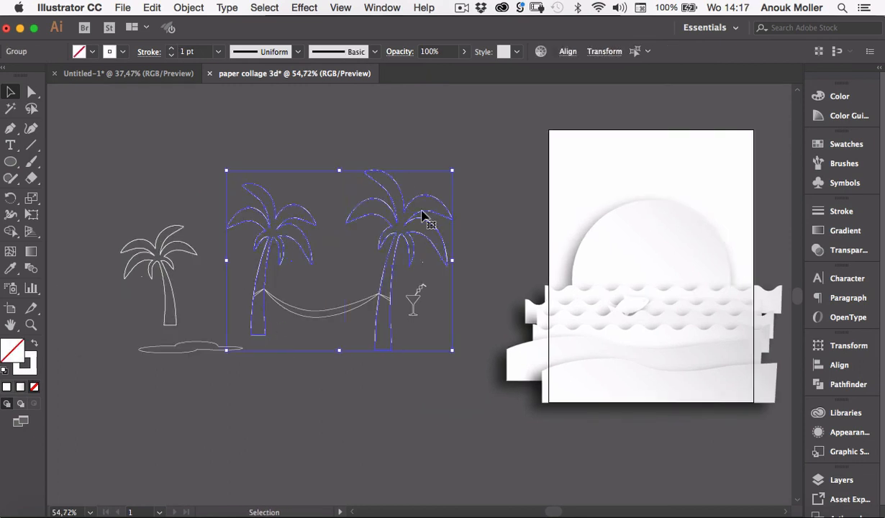
drag(424, 214, 480, 377)
key(Delete)
Create a layer named palmtrees above the snset layer and paste the two palm trees onto it
click(842, 478)
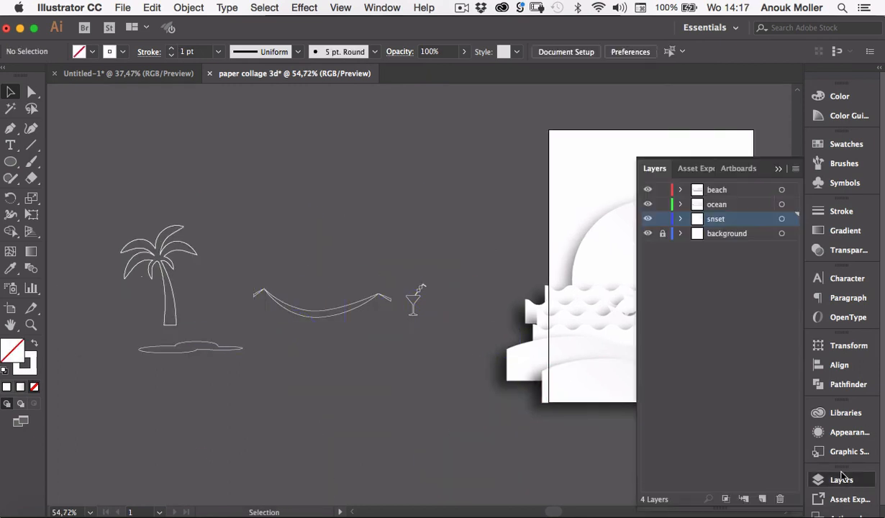
click(763, 498)
double_click(722, 219)
text(palmtrees)
key(Return)
key(super+v)
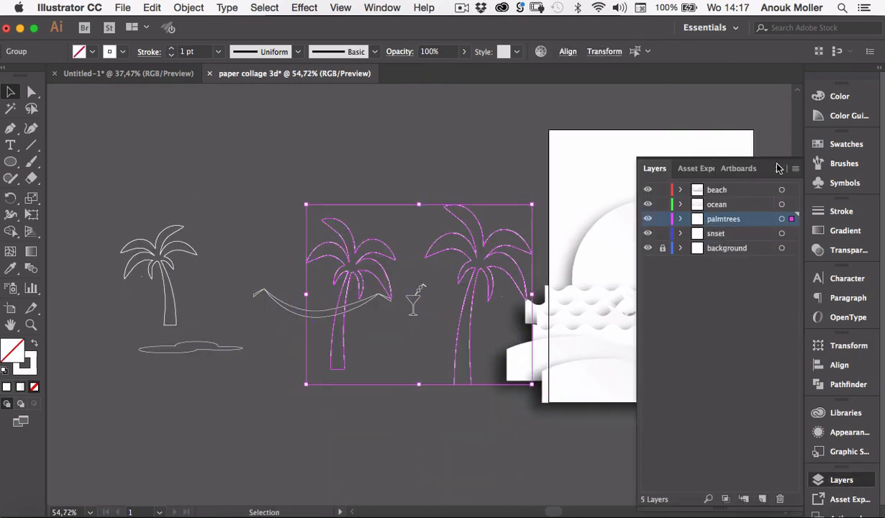
Apply the third second-row graphic style, a white paper look with a shadow, to both palm trees and move them onto the beach scene
click(779, 169)
click(27, 365)
click(35, 387)
click(847, 452)
click(697, 446)
click(780, 397)
drag(469, 372, 726, 374)
Move the palmtrees layer inside the beach layer, between the two sand paths, and deselect the artwork
click(840, 479)
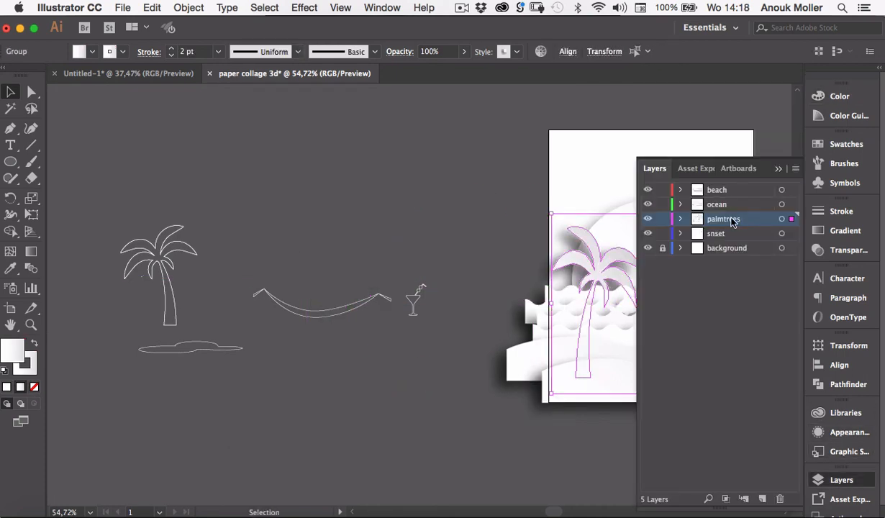
click(680, 190)
drag(730, 248, 728, 211)
click(778, 168)
click(488, 426)
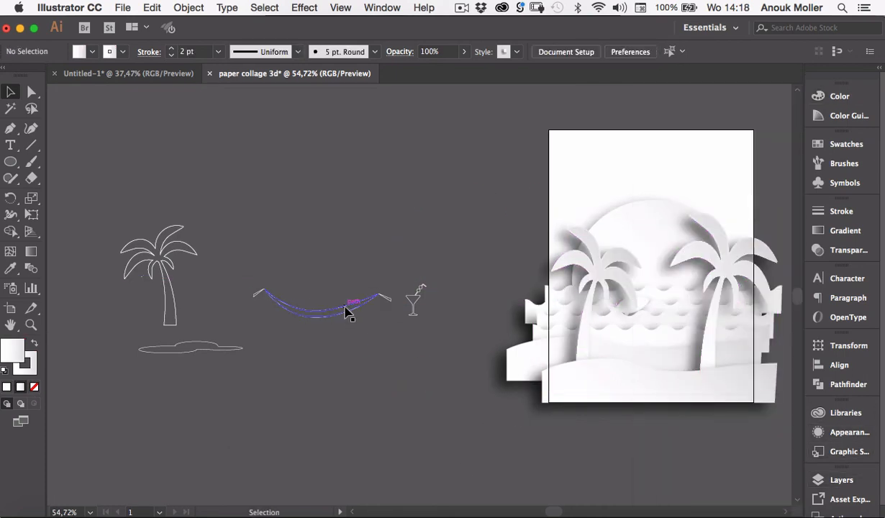
Adjust the right-hand palm tree's gradient so its top fronds are shaded and its lower fronds and trunk stay light
click(711, 317)
click(606, 474)
scroll(606, 460, up, 5)
scroll(732, 434, right, 4)
scroll(732, 435, down, 1)
click(575, 338)
click(31, 251)
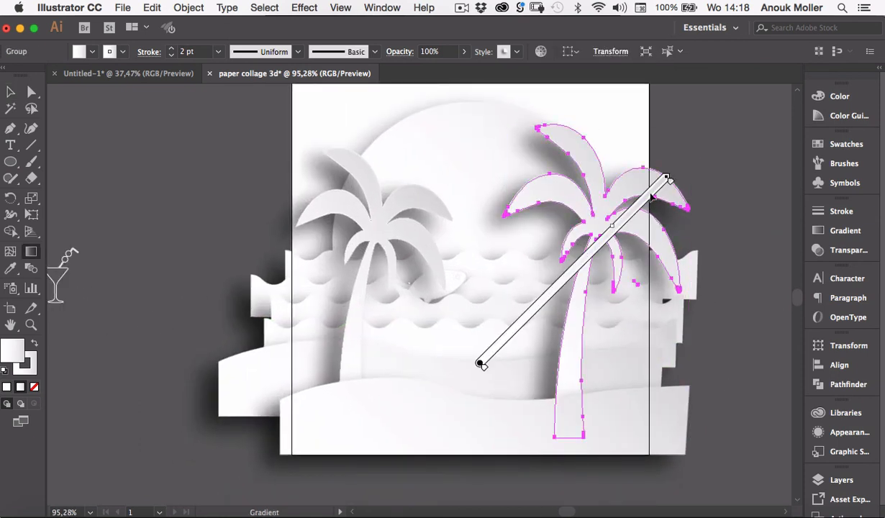
drag(670, 171, 562, 108)
mouse_move(480, 364)
mouse_down()
mouse_move(514, 357)
mouse_move(548, 387)
mouse_up()
mouse_move(634, 128)
mouse_down()
mouse_move(594, 117)
mouse_move(513, 135)
mouse_up()
mouse_move(598, 387)
mouse_down()
mouse_move(639, 373)
mouse_move(622, 313)
mouse_up()
key(v)
click(766, 188)
Redraw the left-hand large palm tree's gradient as a short diagonal rising to the centre of its crown
click(357, 287)
click(27, 252)
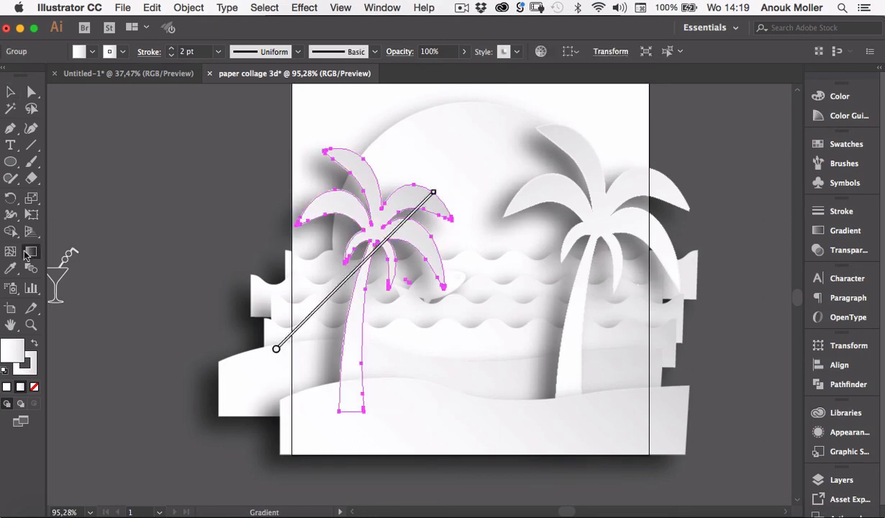
drag(310, 317, 376, 249)
click(11, 92)
click(190, 360)
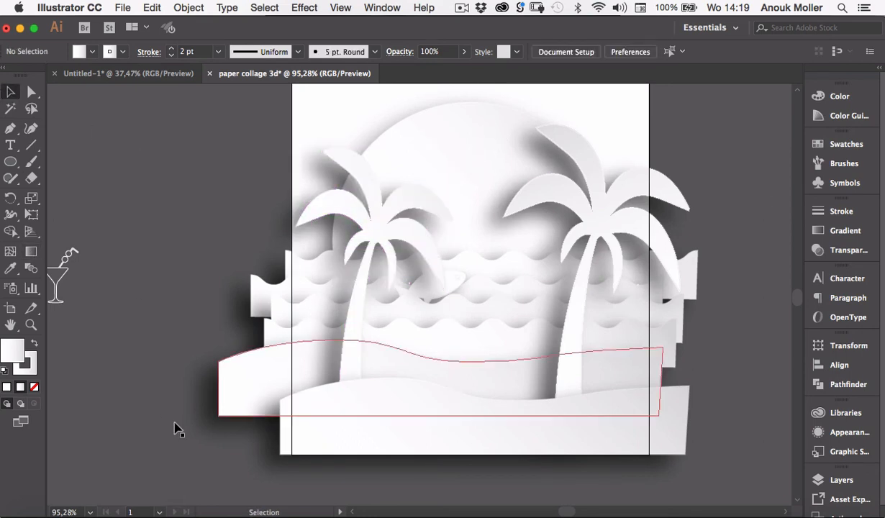
Create a layer named hammock above the palmtrees layer inside the beach layer
scroll(176, 429, left, 10)
click(841, 480)
click(763, 499)
double_click(740, 220)
text(hammock)
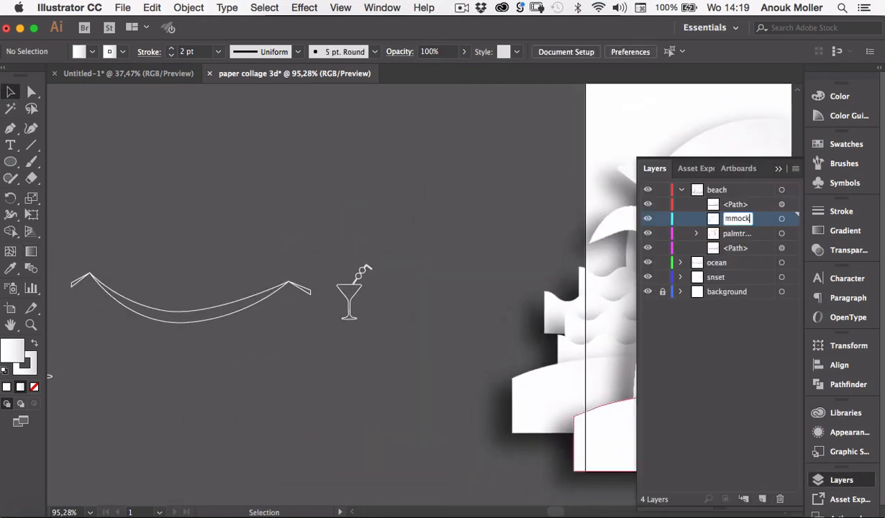
key(Return)
Move the hammock outline onto the hammock layer and hang it between the trunks of the two palm trees
click(245, 310)
key(super+x)
click(735, 219)
key(super+v)
scroll(561, 253, right, 10)
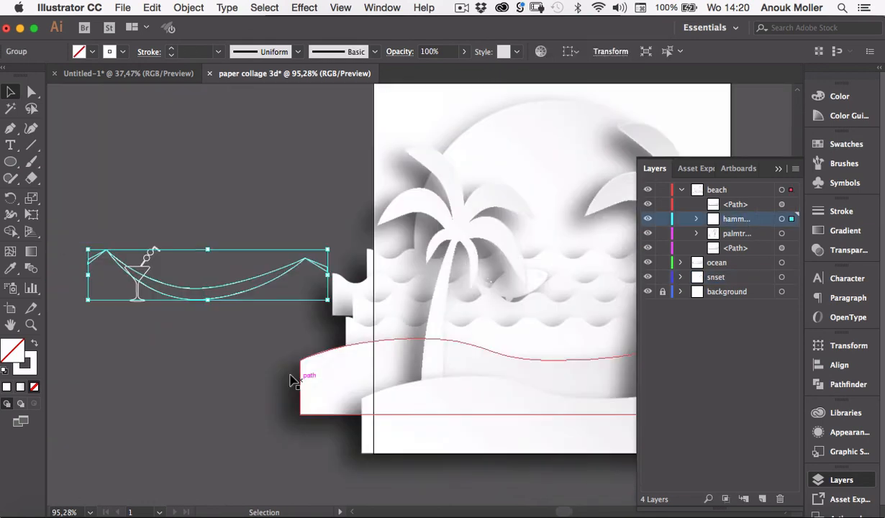
drag(288, 280, 624, 345)
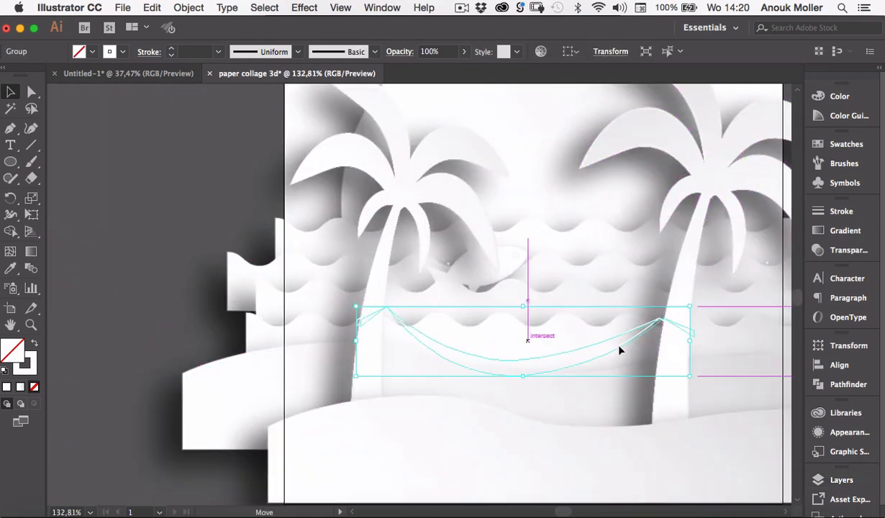
drag(620, 350, 620, 369)
Apply the same white paper graphic style with a shadow to the hammock
click(820, 451)
click(698, 446)
click(148, 459)
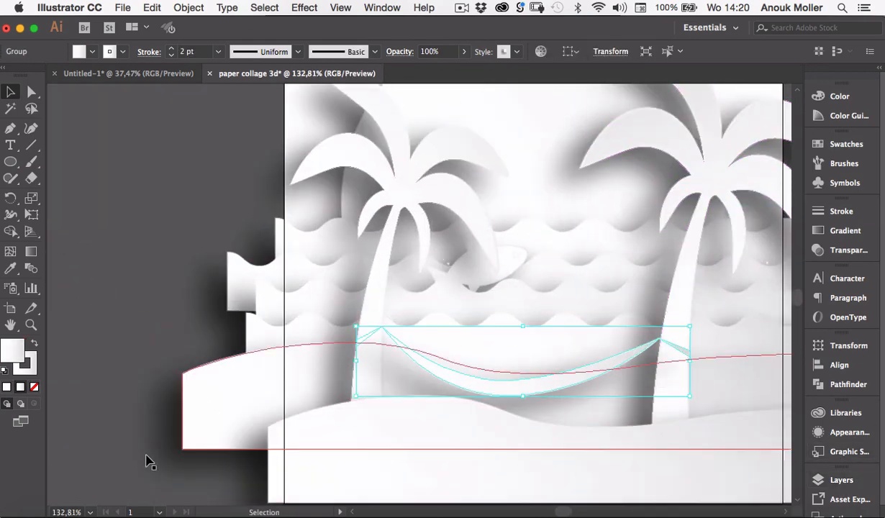
Adjust the hammock's diagonal gradient, undo the last gradient change, and deselect the hammock
click(602, 369)
click(31, 252)
drag(567, 303, 580, 290)
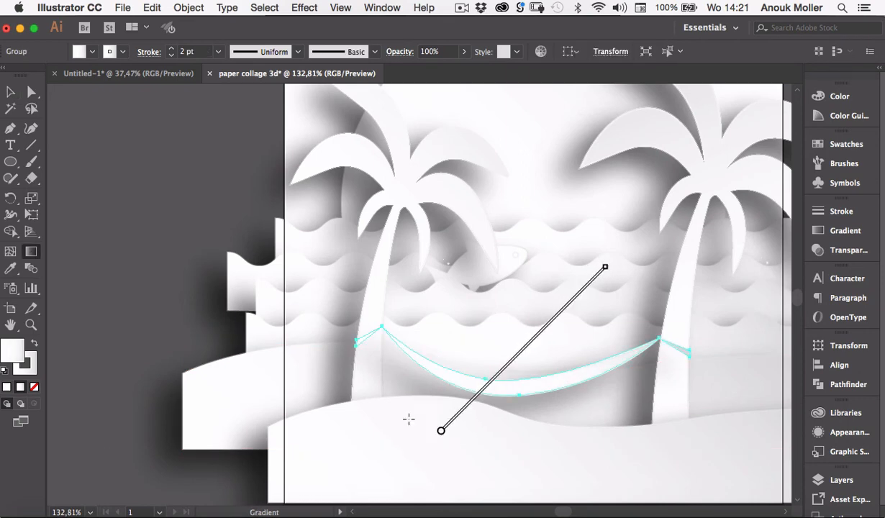
mouse_move(523, 259)
mouse_down()
mouse_move(615, 262)
mouse_move(646, 296)
mouse_up()
key(super+z)
key(v)
click(173, 407)
scroll(384, 434, down, 5)
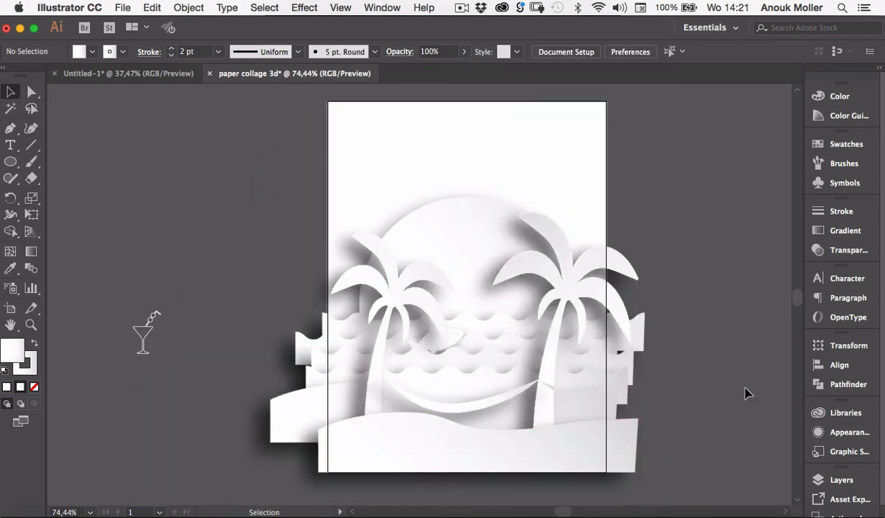
Move the fish to the right within the waves, clear of the left palm tree's fronds
click(454, 339)
click(460, 352)
double_click(458, 334)
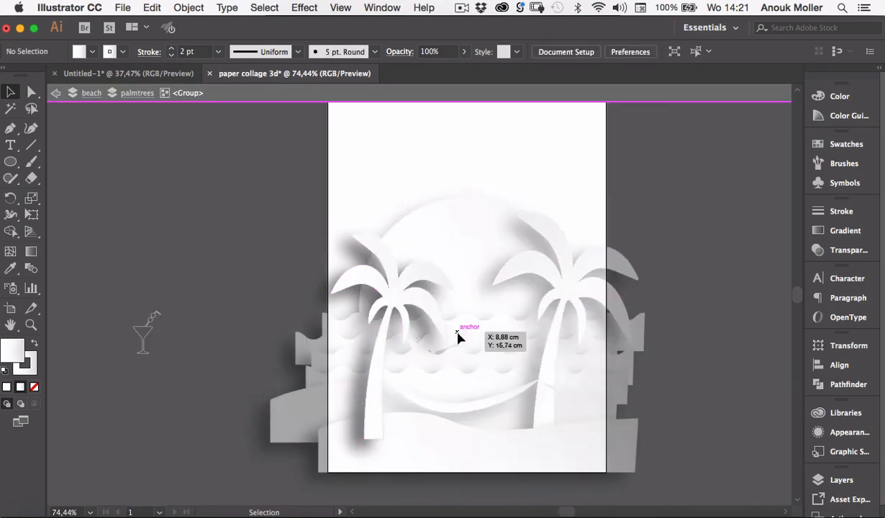
key(Escape)
drag(457, 334, 494, 337)
key(super+shift+a)
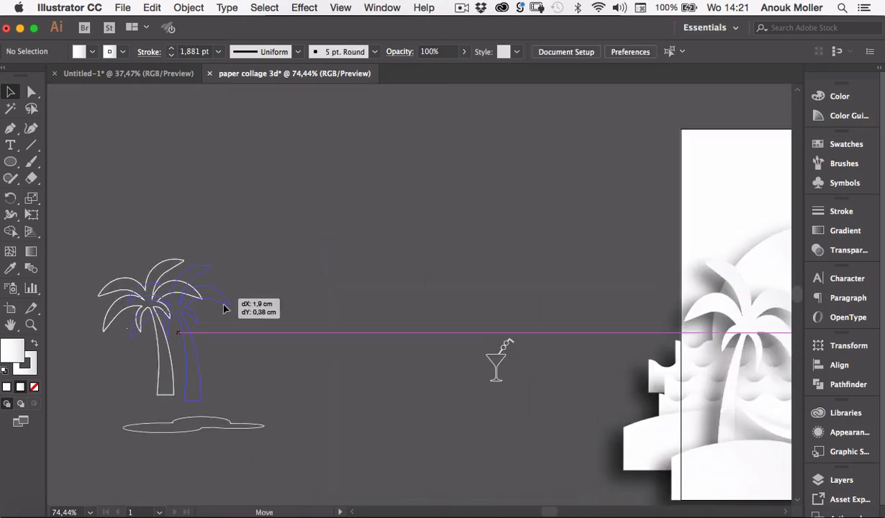
Transfer the small palm tree outline to the palmtrees layer and place it beside the artboard
key(F7)
click(414, 310)
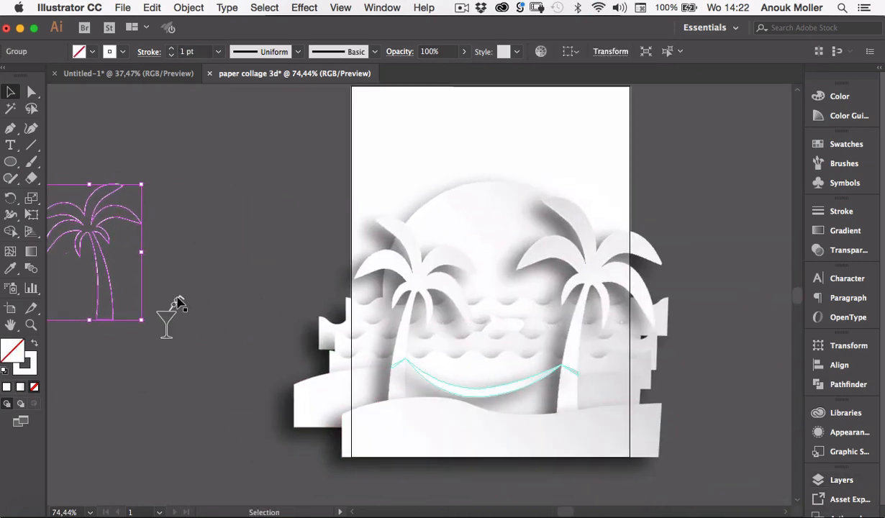
scroll(178, 302, right, 2)
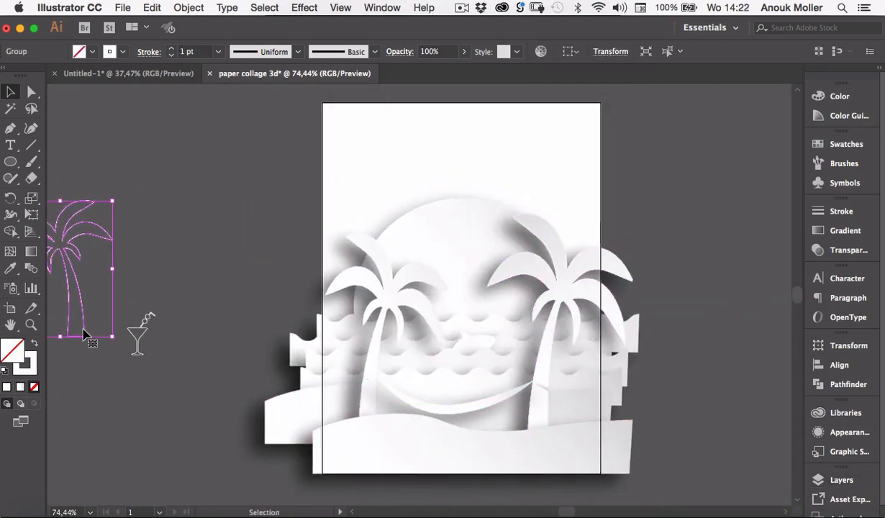
drag(84, 332, 253, 300)
Apply the last graphic style to the small palm tree and place it in front of the left large palm's trunk
click(394, 297)
click(849, 451)
drag(381, 292, 713, 447)
click(252, 298)
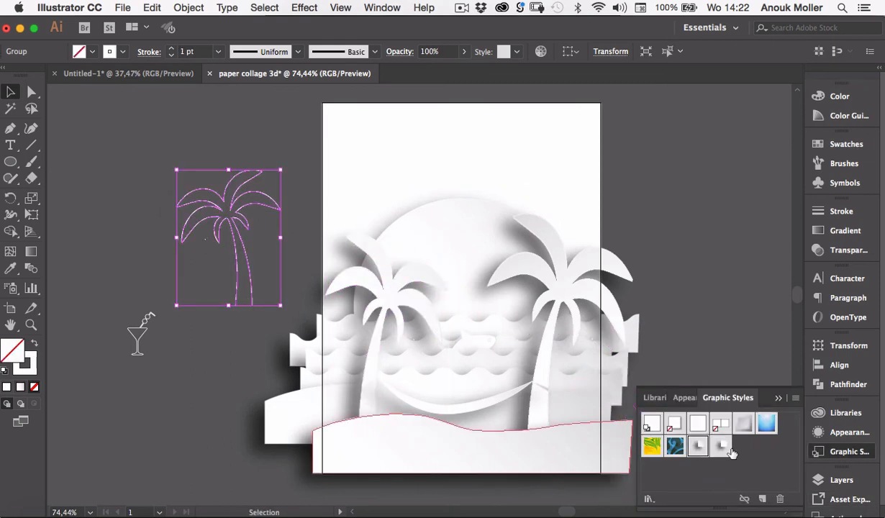
click(721, 447)
click(849, 452)
drag(231, 214, 383, 341)
click(202, 458)
click(392, 328)
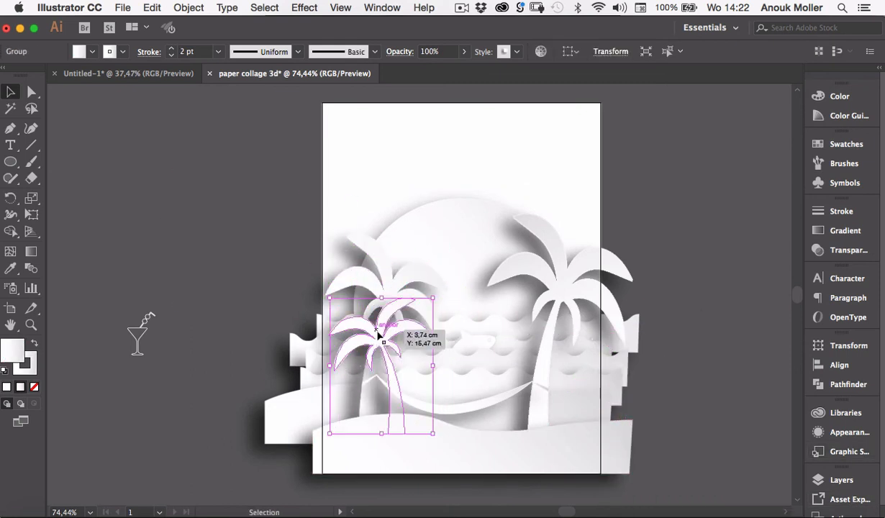
click(818, 431)
scroll(690, 446, down, 2)
click(704, 466)
click(680, 306)
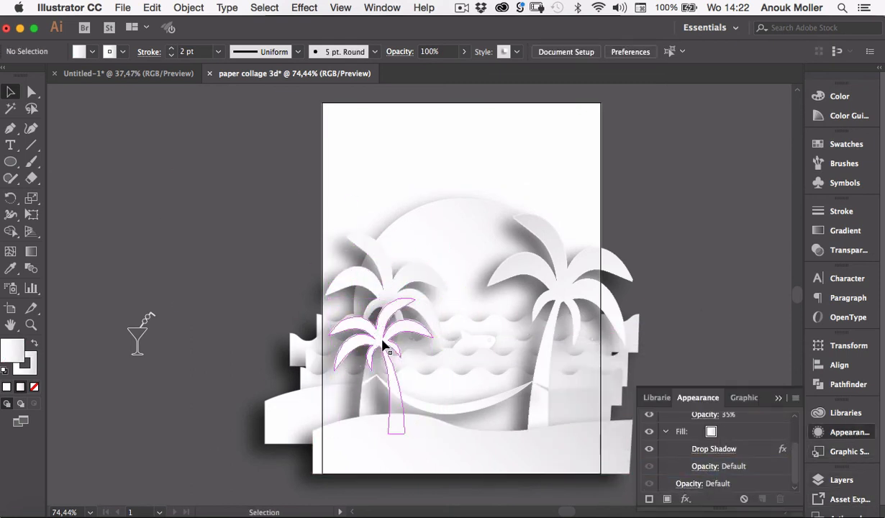
Move the small palm tree to the beach layer and position it in front of the sand at the artboard's lower-left corner
click(387, 347)
click(842, 481)
key(super+x)
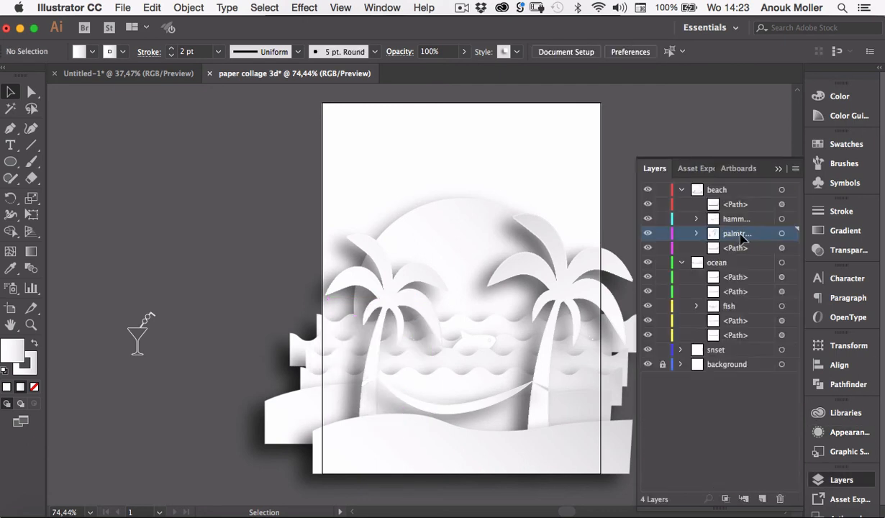
click(681, 190)
key(super+v)
drag(430, 271, 374, 382)
click(376, 480)
click(105, 492)
click(343, 418)
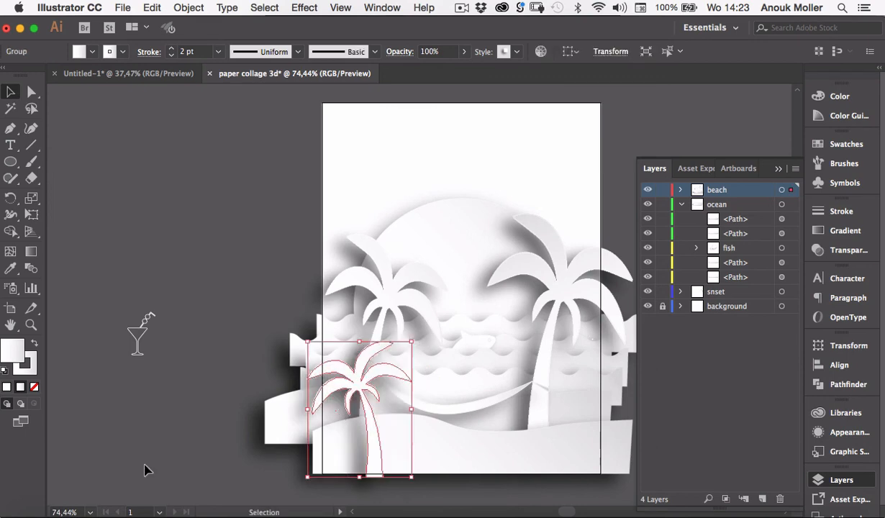
click(144, 468)
Apply the last graphic style to the cocktail glass and keep it beside the artboard
drag(138, 325, 190, 323)
click(842, 451)
click(723, 448)
scroll(238, 379, up, 8)
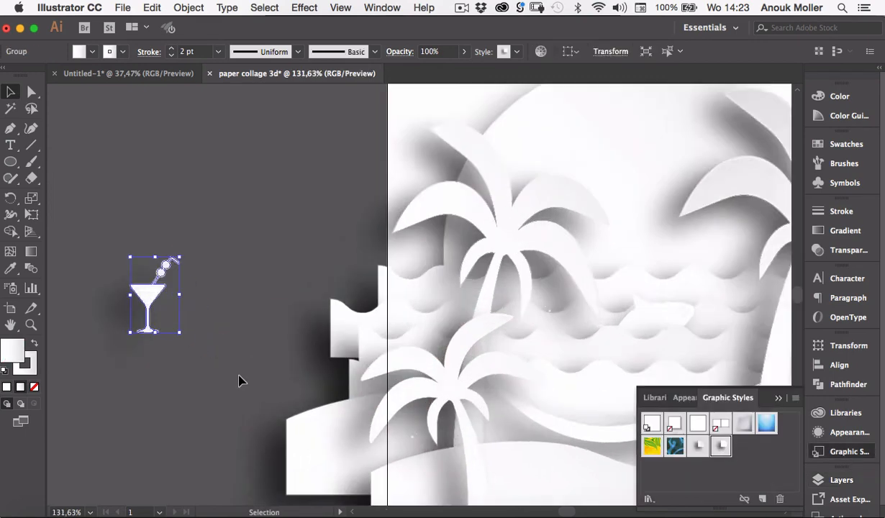
scroll(239, 379, left, 4)
click(259, 395)
drag(243, 332, 311, 360)
Edit the cocktail's drop shadow with preview on: X offset -0,1 cm, Y offset about 1,3 cm and blur 0,7 cm
click(849, 432)
scroll(723, 449, down, 3)
click(721, 447)
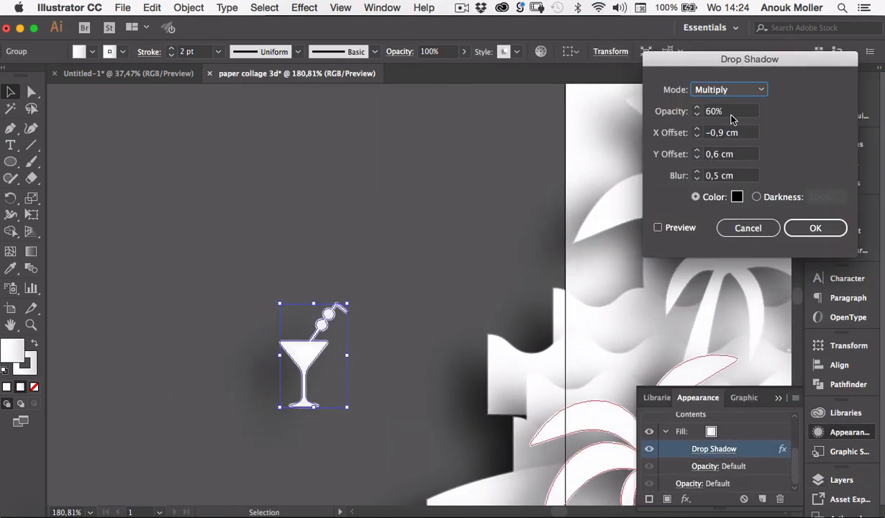
click(659, 227)
click(697, 150)
click(696, 129)
click(696, 135)
click(696, 172)
click(696, 172)
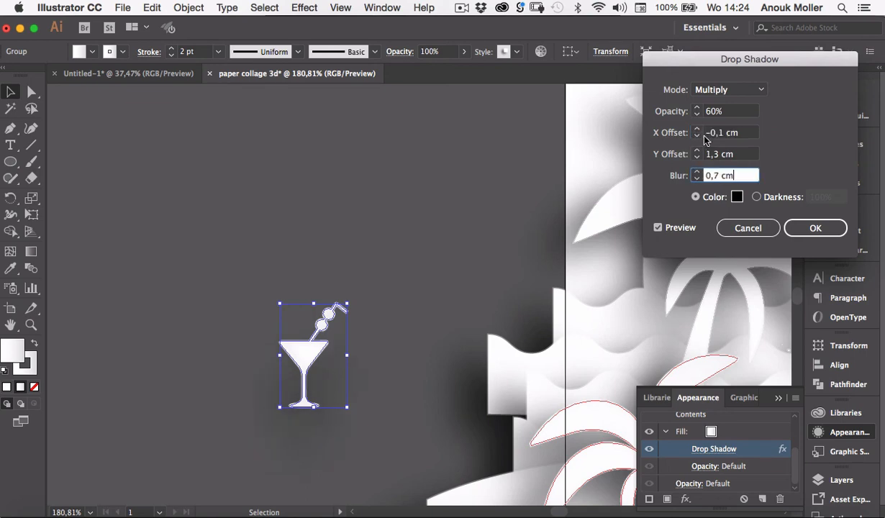
click(696, 150)
key(Return)
Move the cocktail glass to the beach layer and name its group cocktail
key(super+x)
click(841, 480)
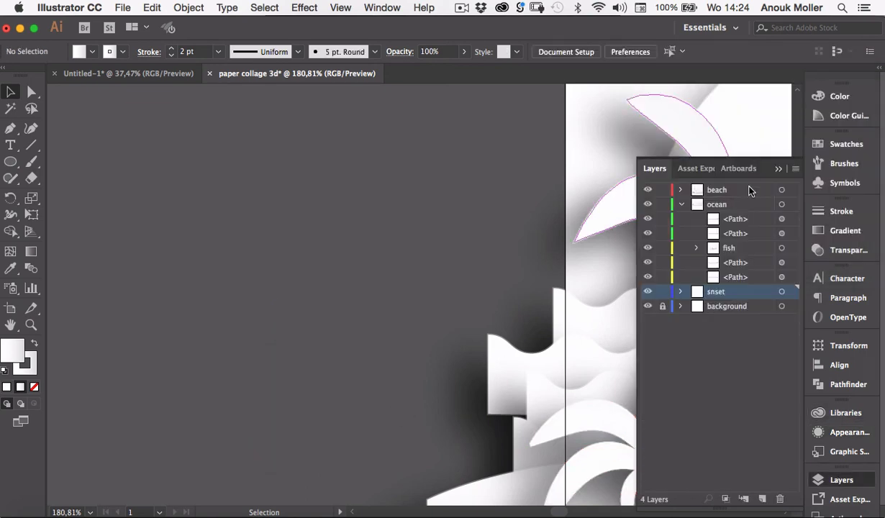
click(737, 190)
key(super+v)
click(681, 189)
double_click(735, 207)
text(cocktail)
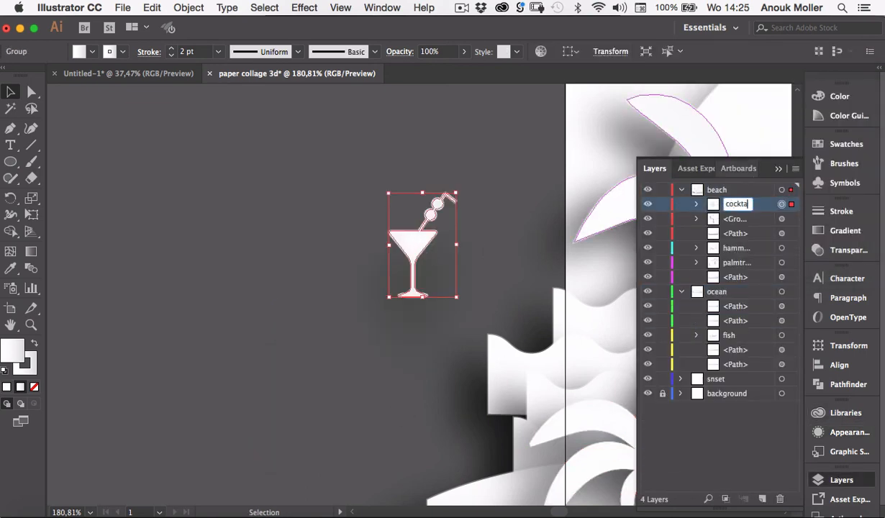
key(Return)
Place the cocktail glass on the front sand dune, between the small palm tree and the hammock
drag(424, 293, 496, 300)
scroll(496, 300, right, 5)
click(779, 169)
scroll(432, 251, right, 3)
mouse_move(101, 112)
mouse_down()
mouse_move(361, 308)
mouse_move(429, 400)
mouse_up()
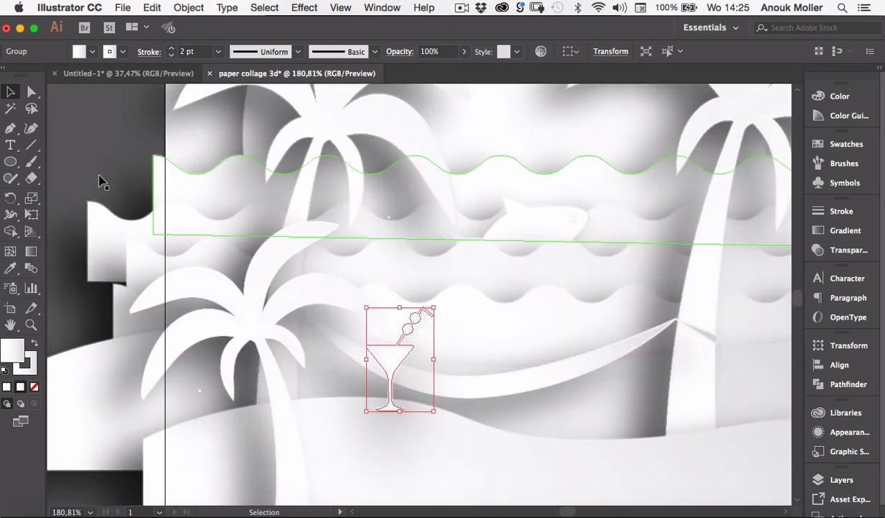
click(63, 130)
Set the cocktail glass's stroke weight to 0,5 pt
click(395, 361)
click(840, 212)
click(693, 228)
click(693, 229)
click(693, 229)
click(459, 452)
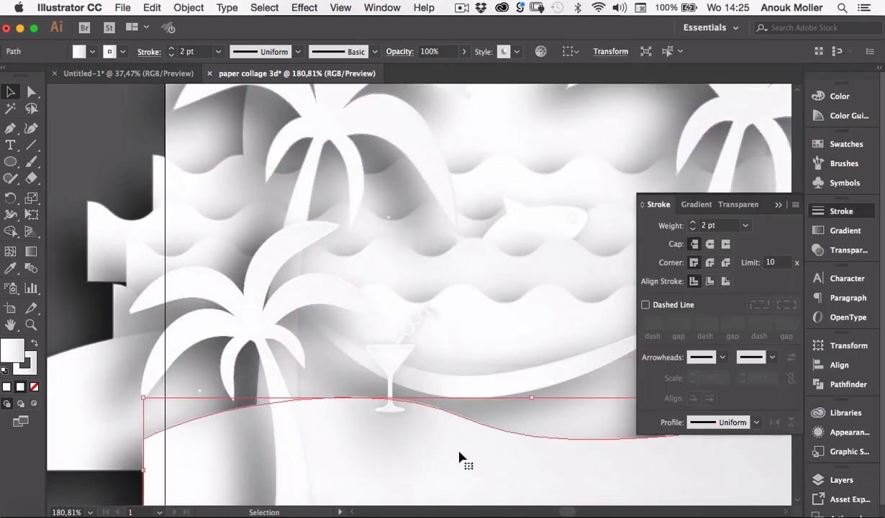
Adjust the diagonal gradient across the cocktail glass and deselect it
click(394, 360)
key(g)
drag(438, 324, 402, 360)
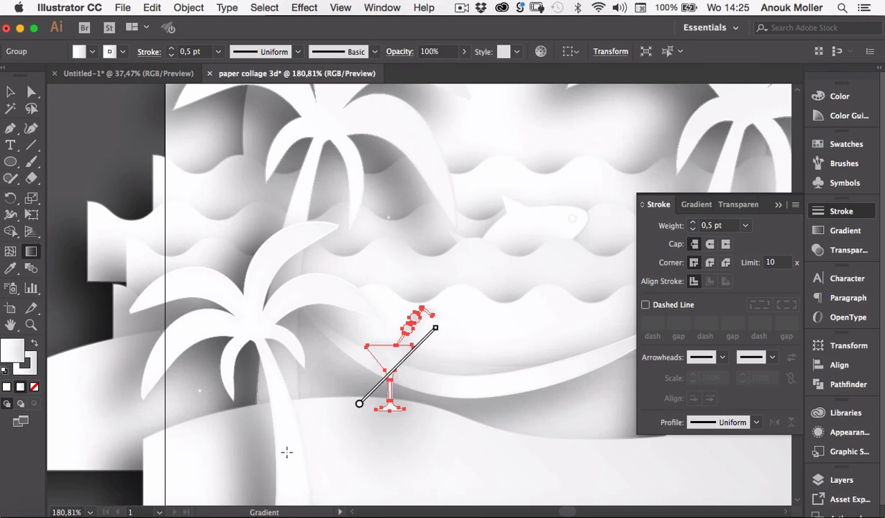
click(10, 92)
click(105, 160)
Remove the stroke from the cocktail glass and deselect it
click(394, 359)
click(31, 369)
click(267, 364)
click(402, 366)
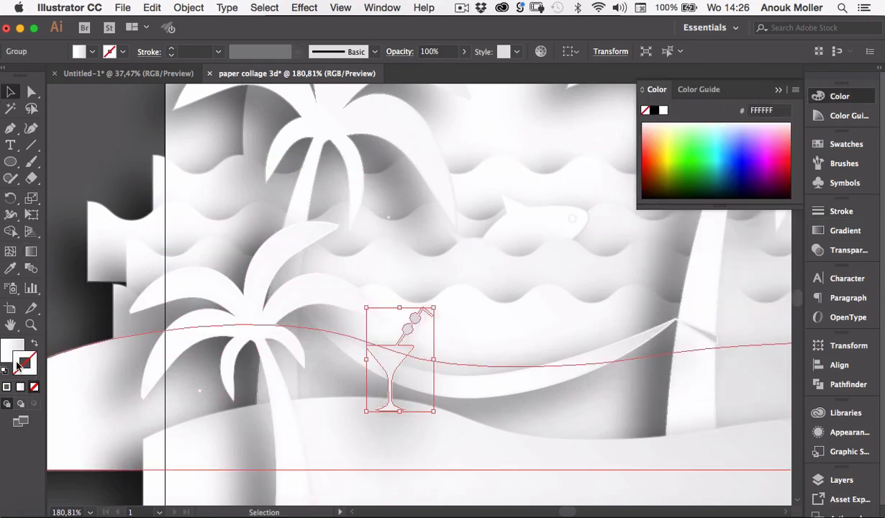
click(34, 386)
click(839, 210)
click(746, 226)
click(767, 240)
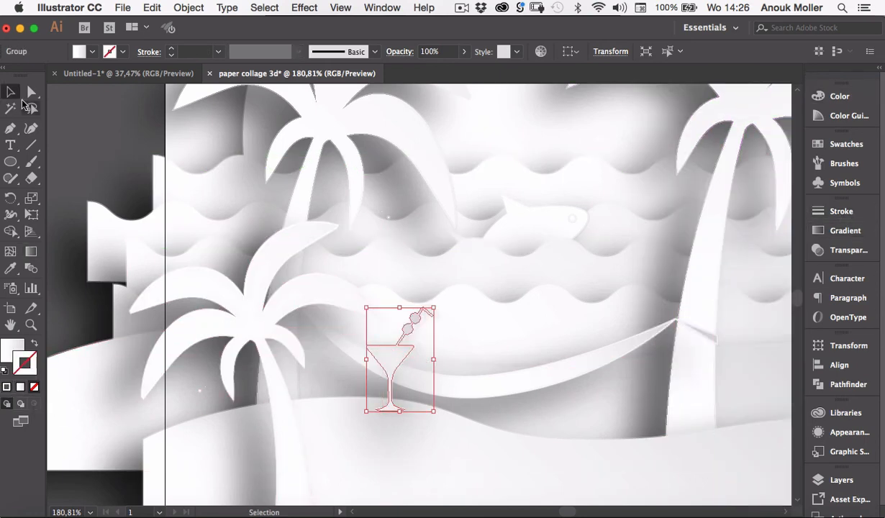
key(super+shift+a)
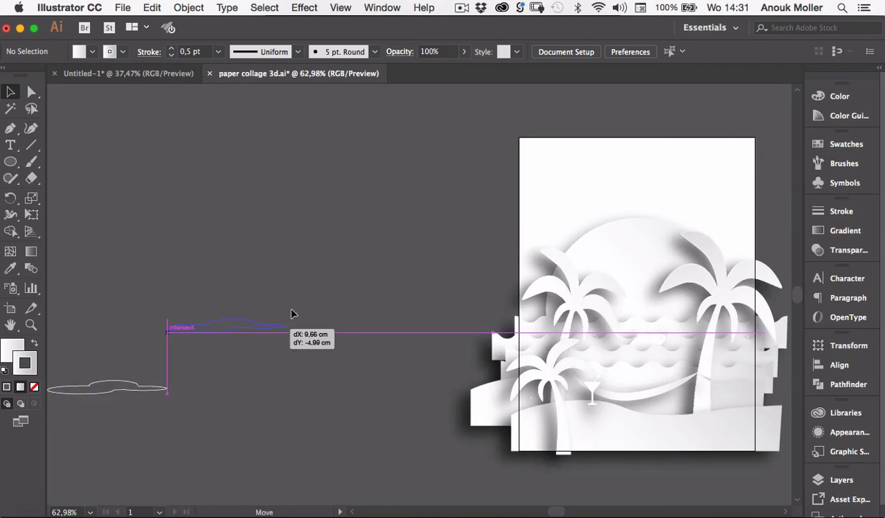
Create a layer named cloud above the beach layer and move the cloud outline onto it
drag(292, 310, 345, 271)
click(840, 480)
click(725, 193)
click(762, 498)
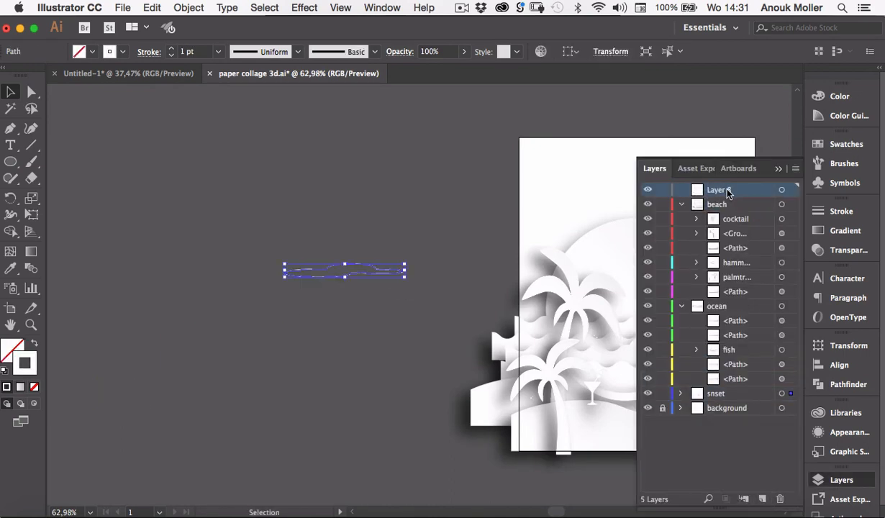
double_click(725, 190)
text(cloud)
click(369, 264)
key(super+x)
click(725, 191)
key(super+v)
Apply the large palms' paper graphic style to the cloud and place it above the left palm tree, overlapping the sun
click(848, 452)
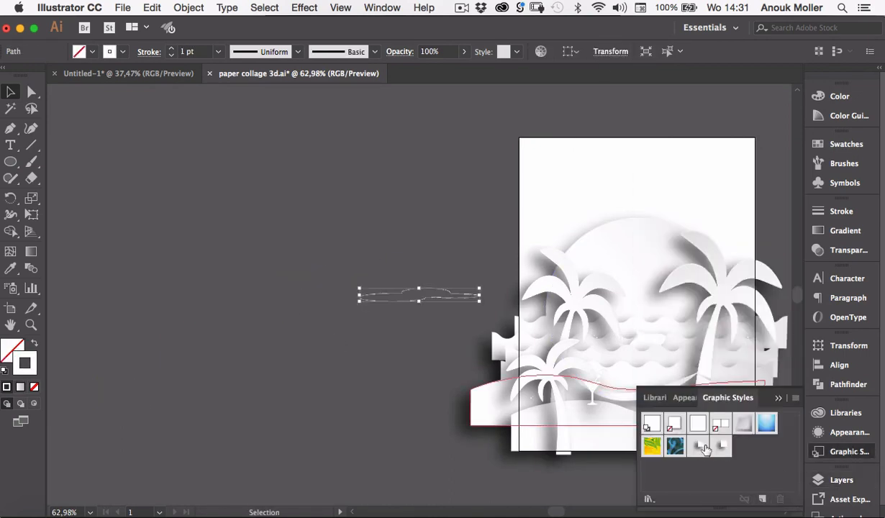
click(701, 446)
click(401, 338)
drag(397, 298, 572, 232)
click(541, 471)
Duplicate the cloud to the upper right, enlarge the copy, and let it extend past the artboard's right edge
scroll(647, 317, up, 5)
scroll(615, 406, down, 4)
click(349, 173)
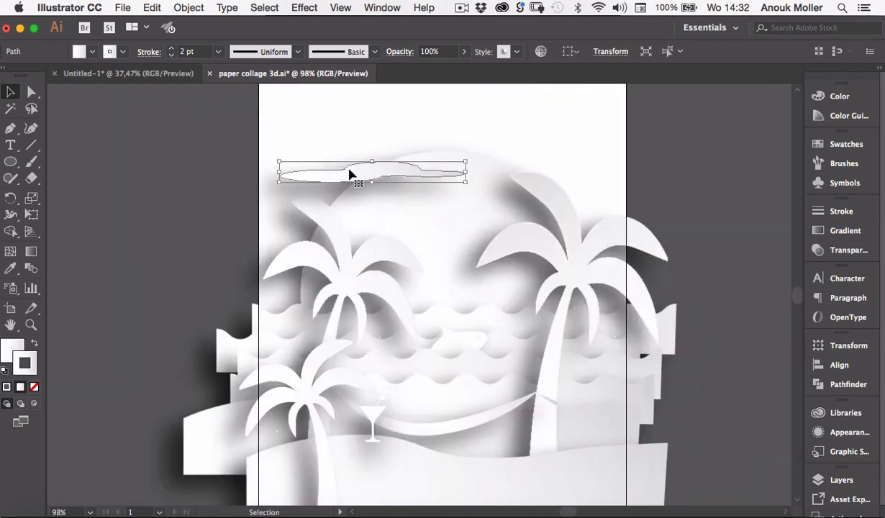
drag(372, 169, 590, 134)
drag(497, 136, 447, 138)
click(715, 192)
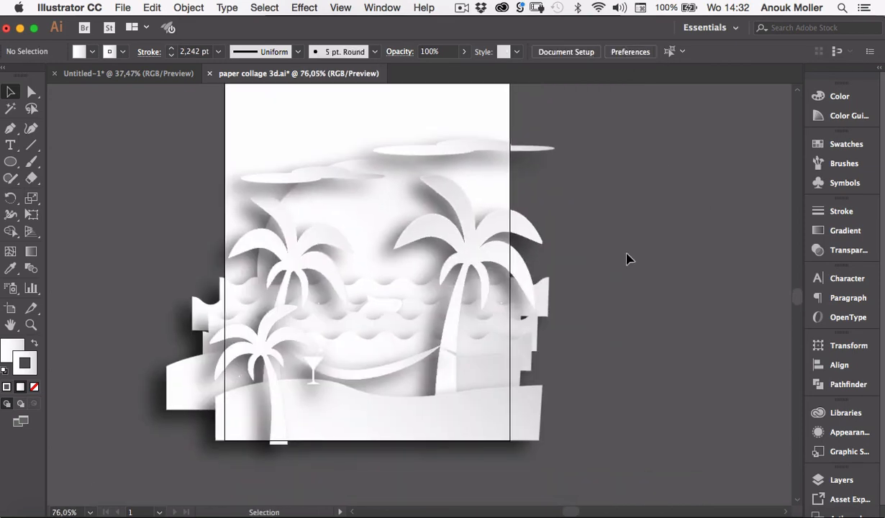
Add the point text DAYDREAMING on the pasteboard beside the artboard's upper right corner
scroll(647, 249, up, 2)
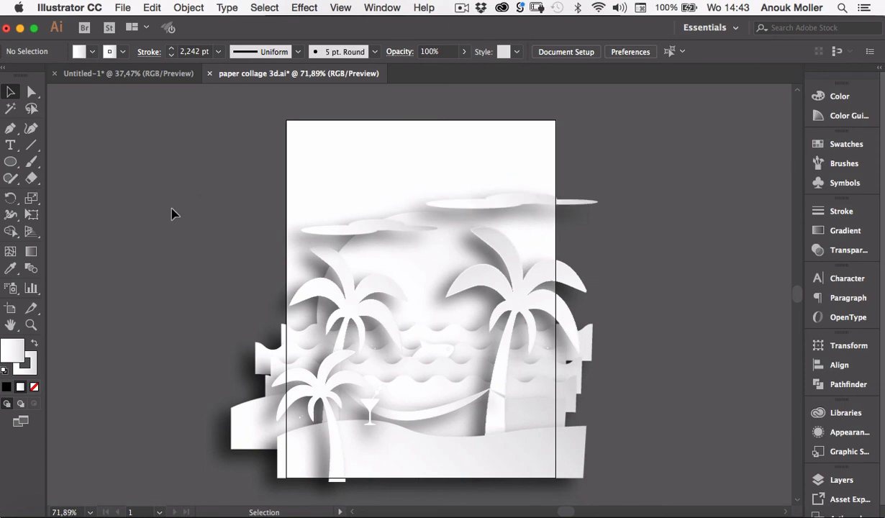
click(13, 147)
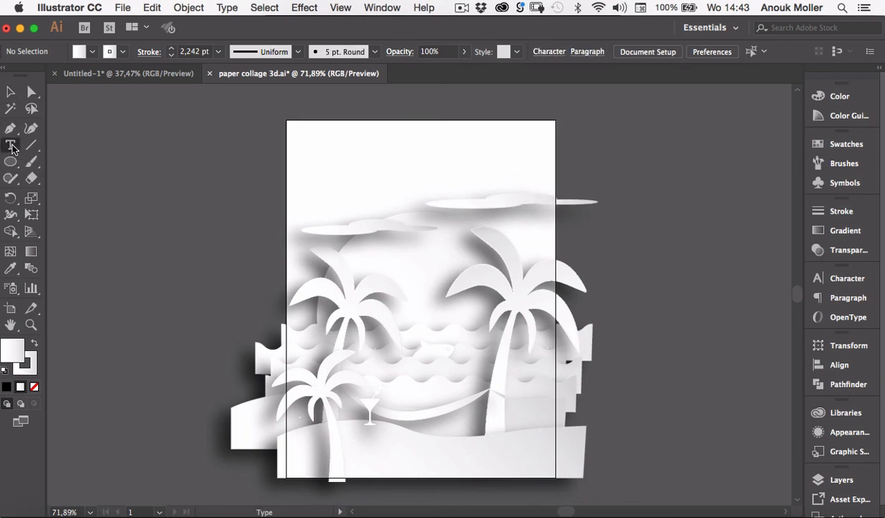
click(583, 123)
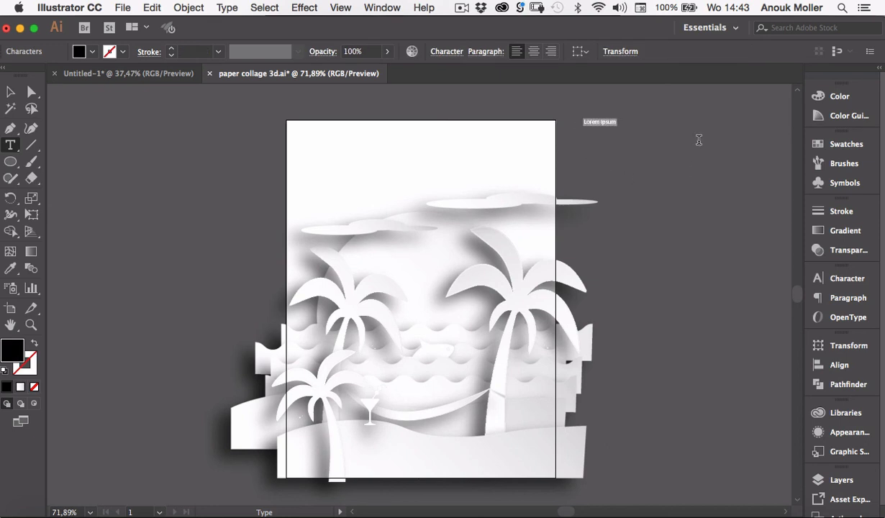
text(p)
Set the DAYDREAMING text in the Code Light font at 60 pt
drag(631, 119, 579, 121)
click(446, 51)
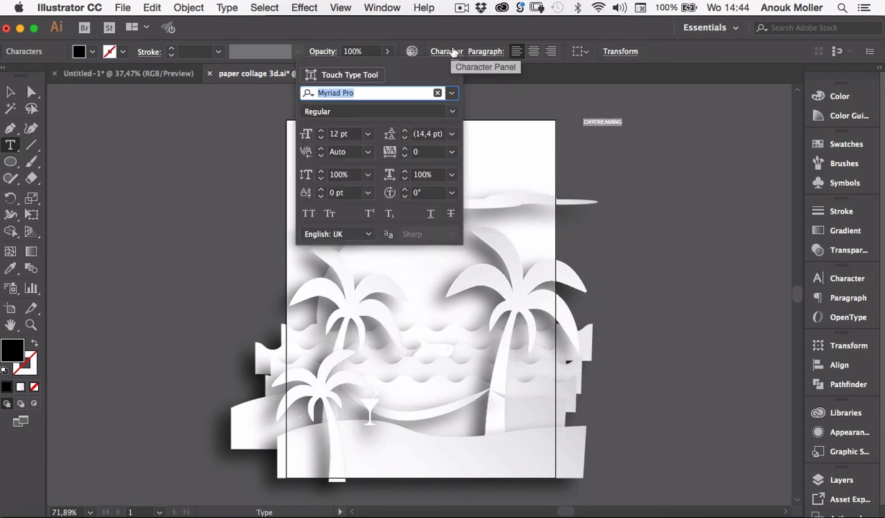
click(452, 93)
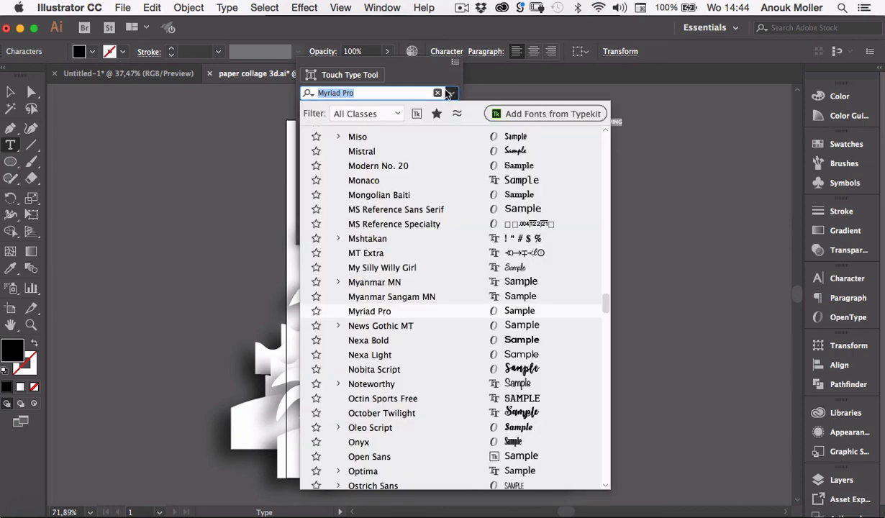
text(code)
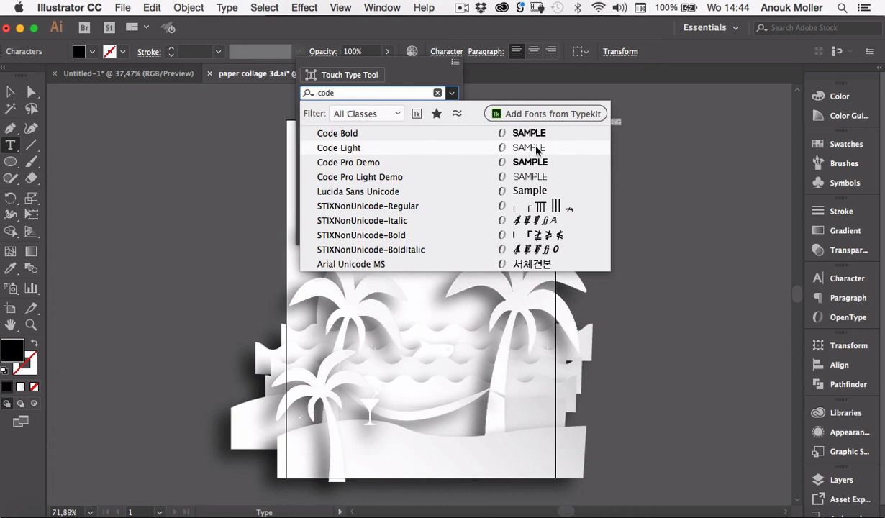
click(535, 148)
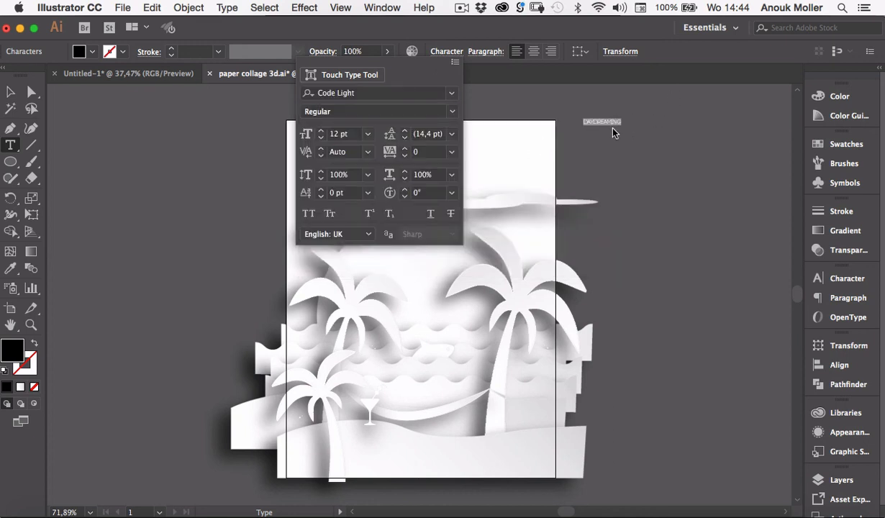
click(368, 136)
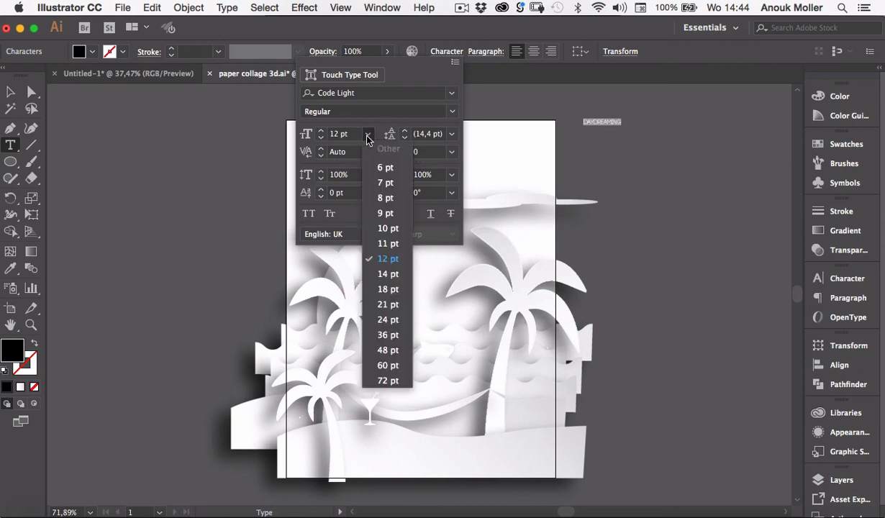
click(389, 366)
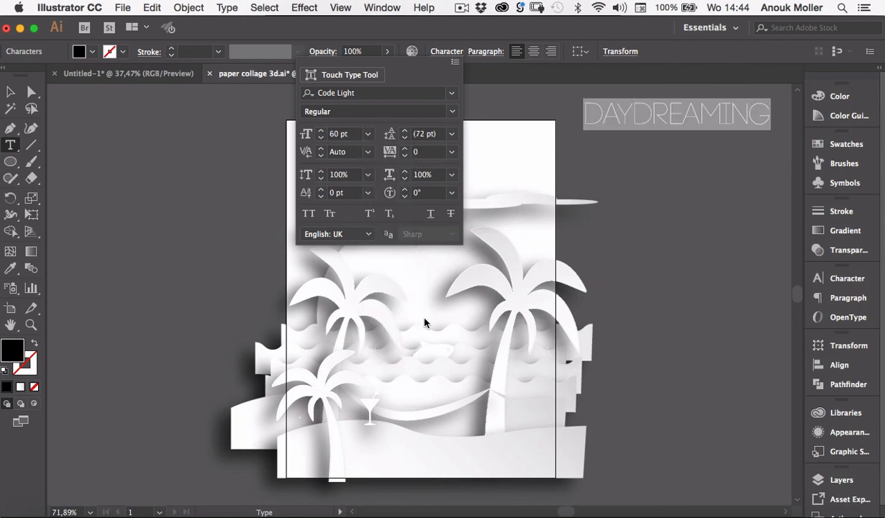
click(720, 180)
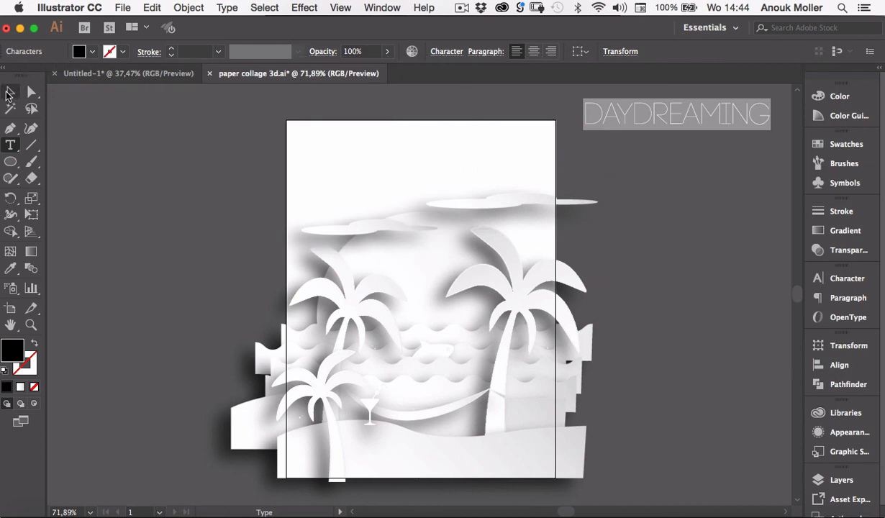
Center-align the DAYDREAMING text and place it in the middle of the artboard's upper area, above the clouds
click(9, 93)
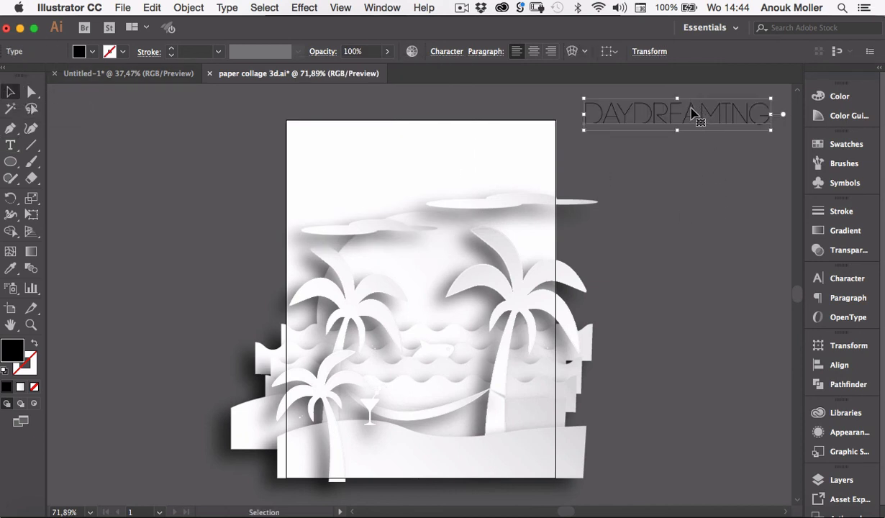
click(535, 53)
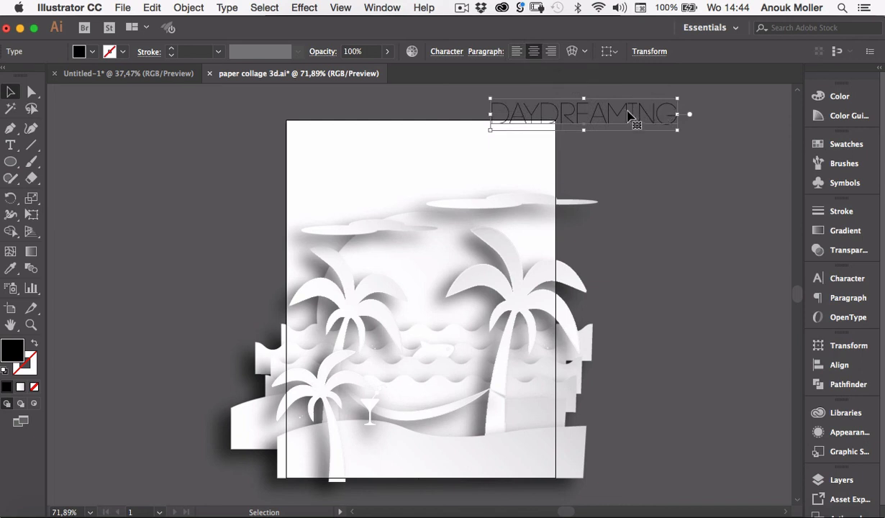
drag(626, 117, 467, 165)
click(647, 183)
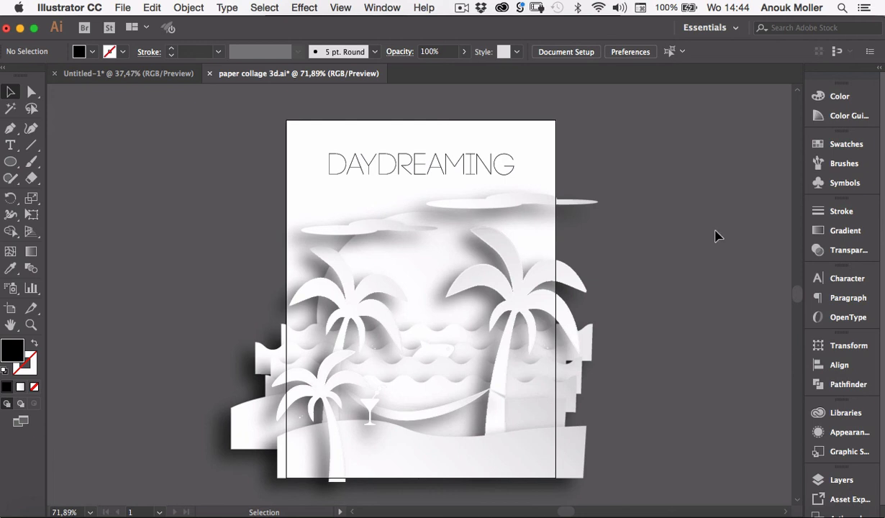
Fill the DAYDREAMING text with a medium grey swatch and deselect it
click(503, 165)
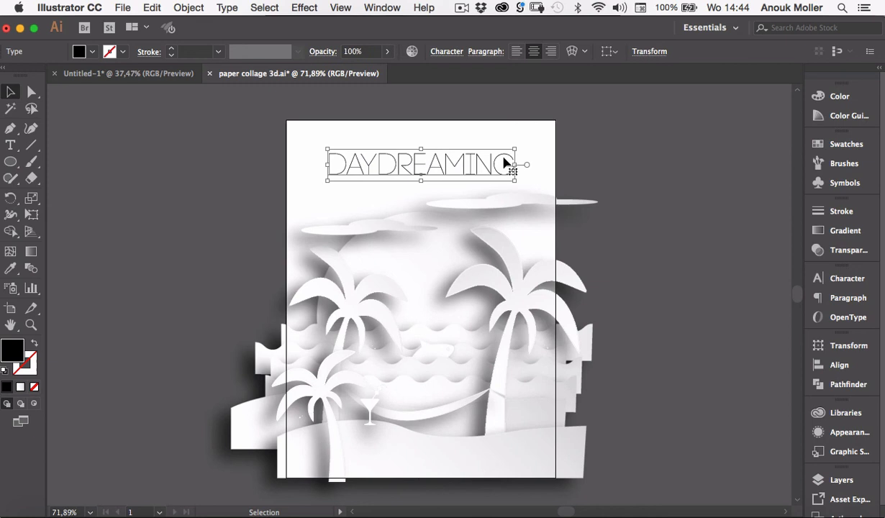
click(837, 146)
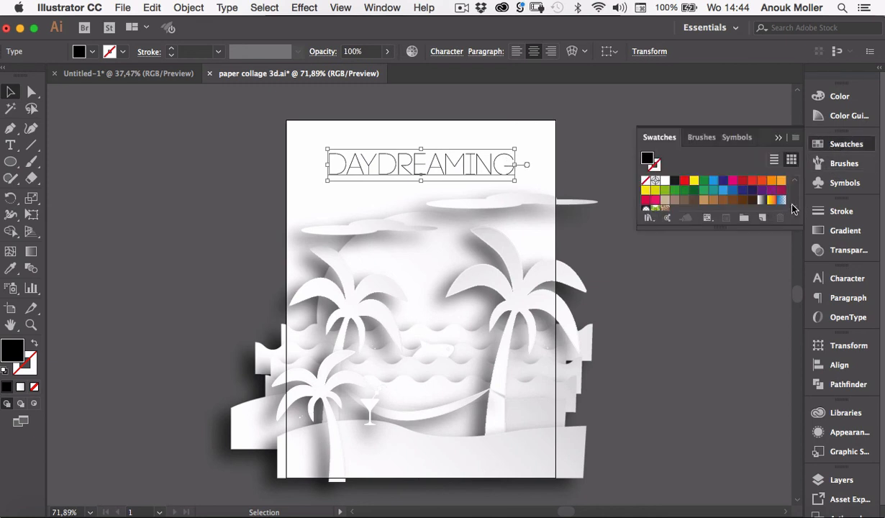
scroll(792, 209, down, 2)
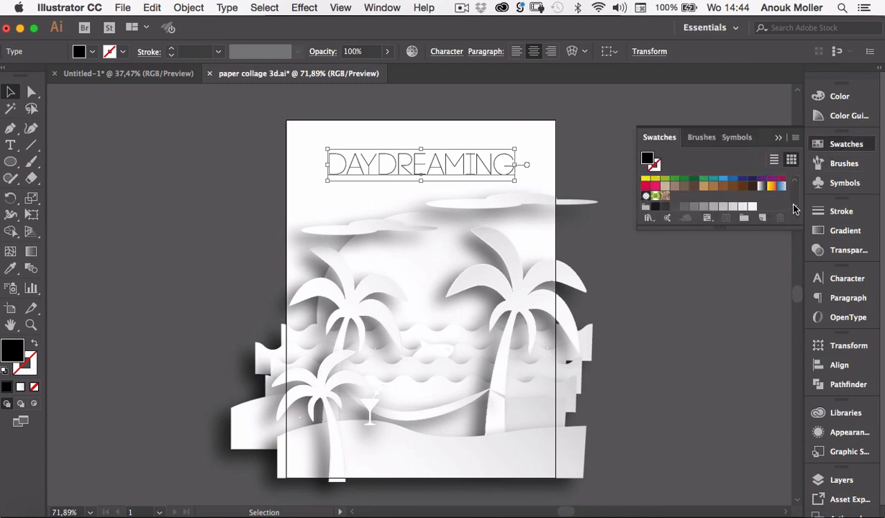
click(713, 207)
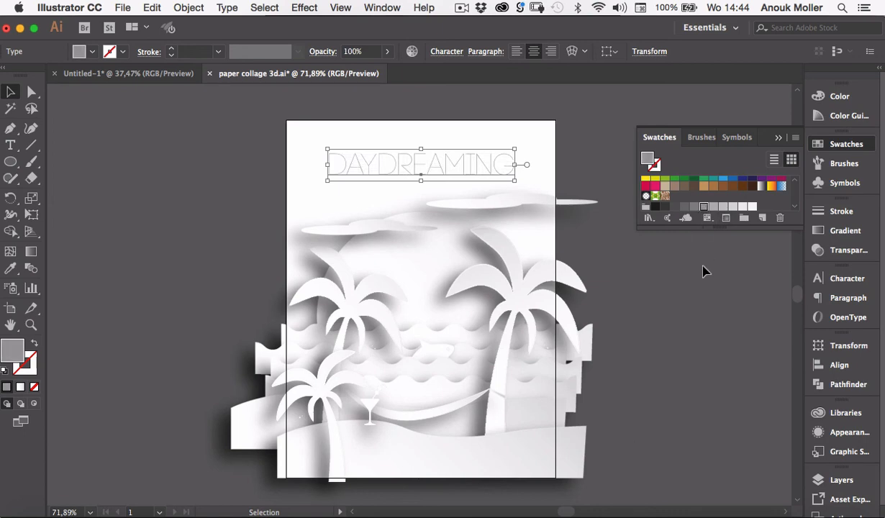
click(708, 270)
click(781, 138)
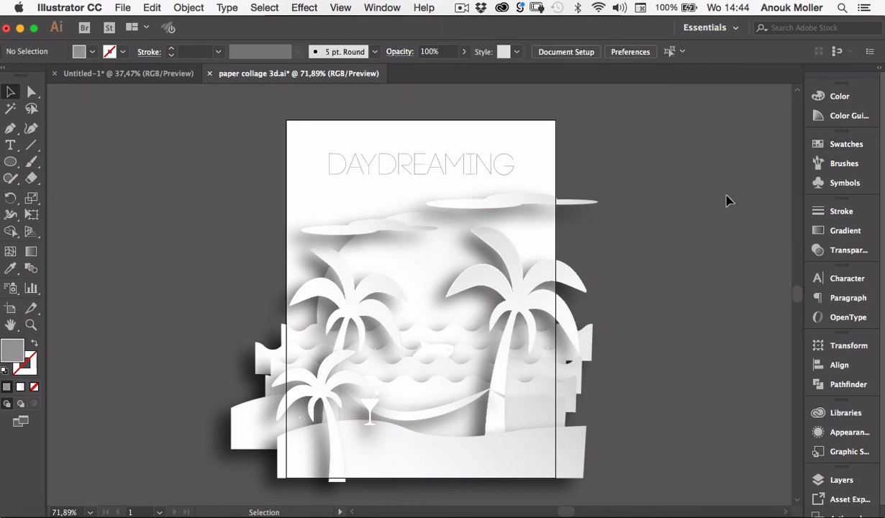
Convert the DAYDREAMING text to outlines
click(494, 172)
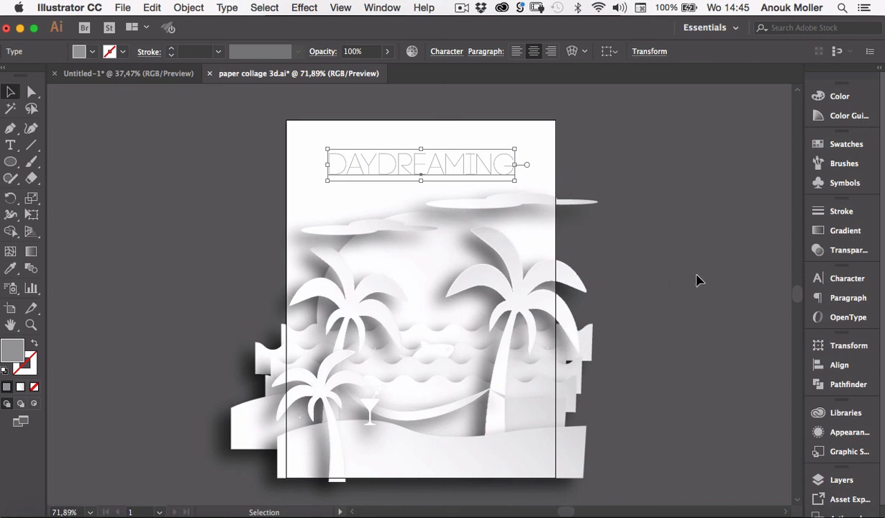
click(692, 277)
click(500, 160)
click(227, 8)
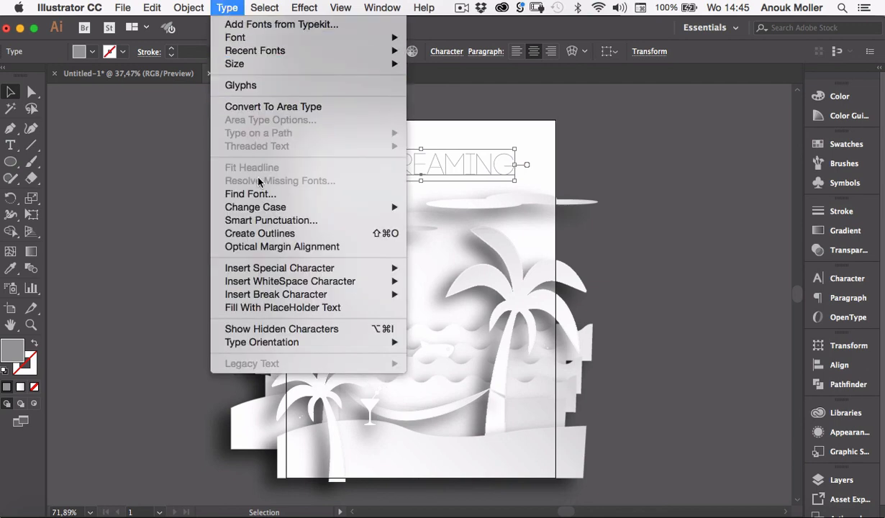
click(253, 230)
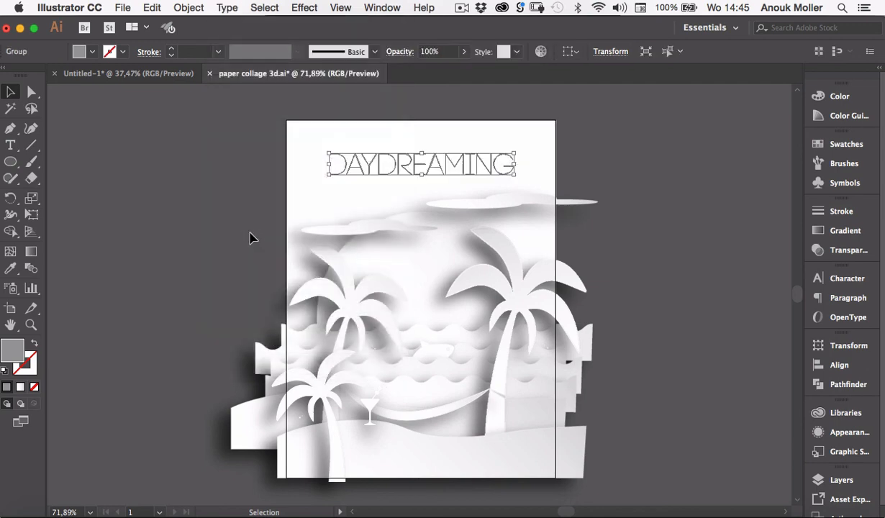
click(194, 251)
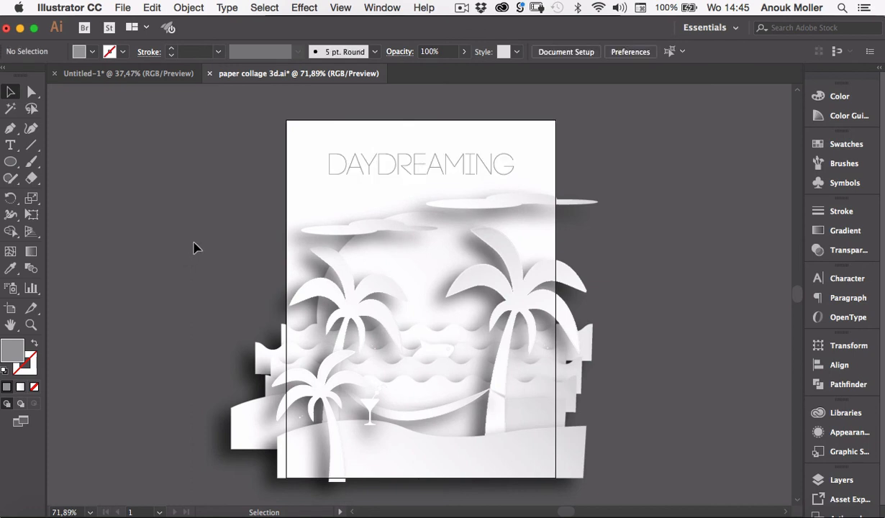
Combine the outlined DAYDREAMING letters into a single compound path
click(511, 174)
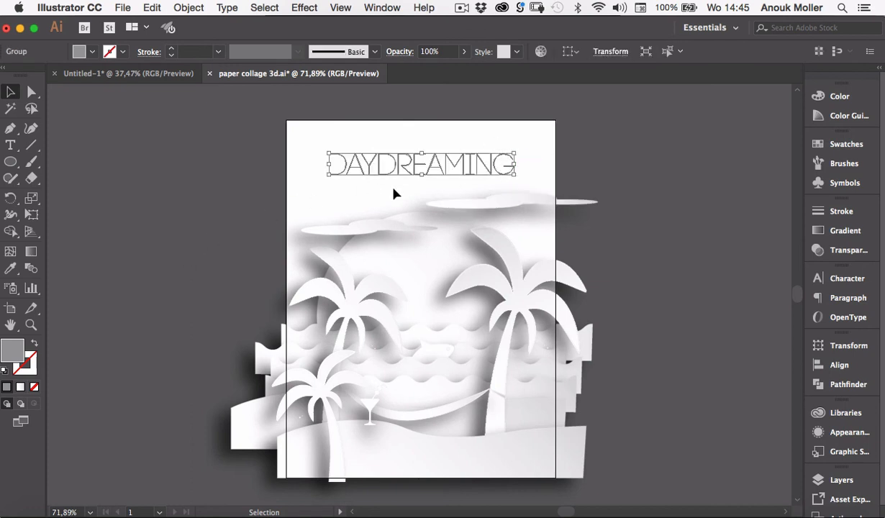
click(189, 9)
click(188, 9)
click(187, 9)
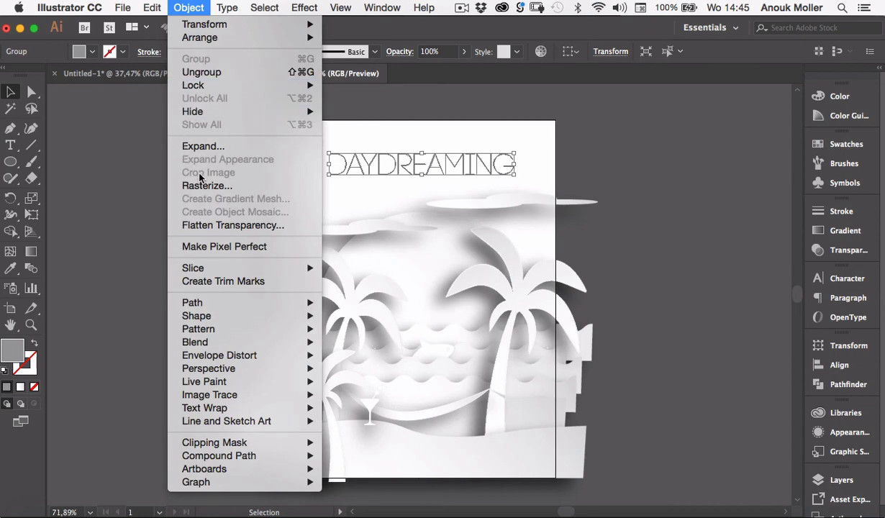
mouse_move(232, 470)
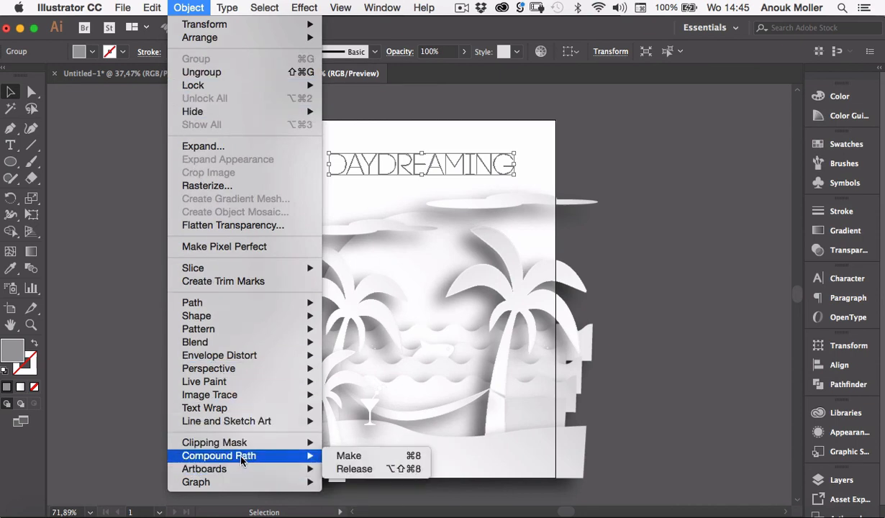
click(348, 456)
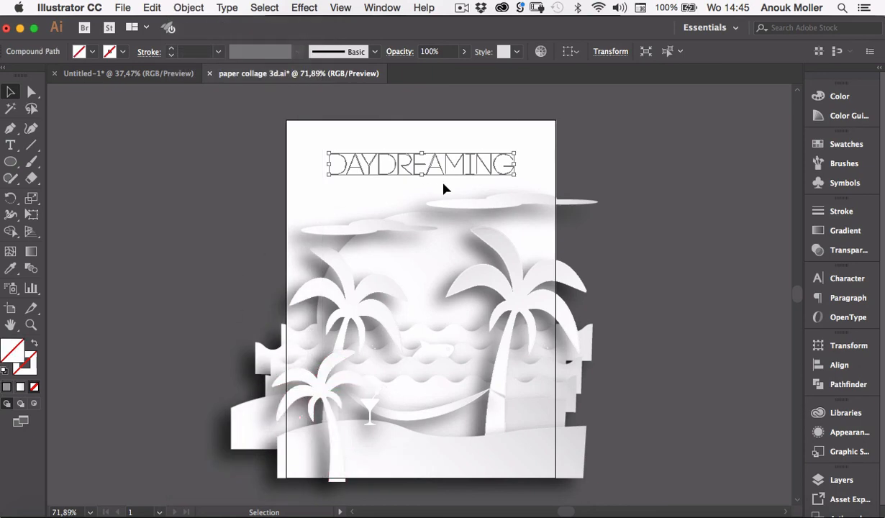
Apply a linear gradient fill to the DAYDREAMING lettering and set its starting color stop to orange-red
click(858, 232)
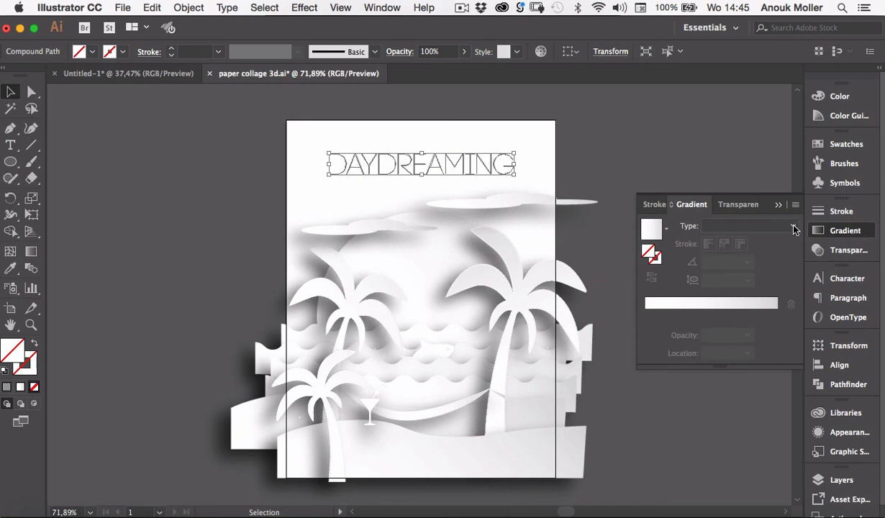
click(794, 227)
click(761, 240)
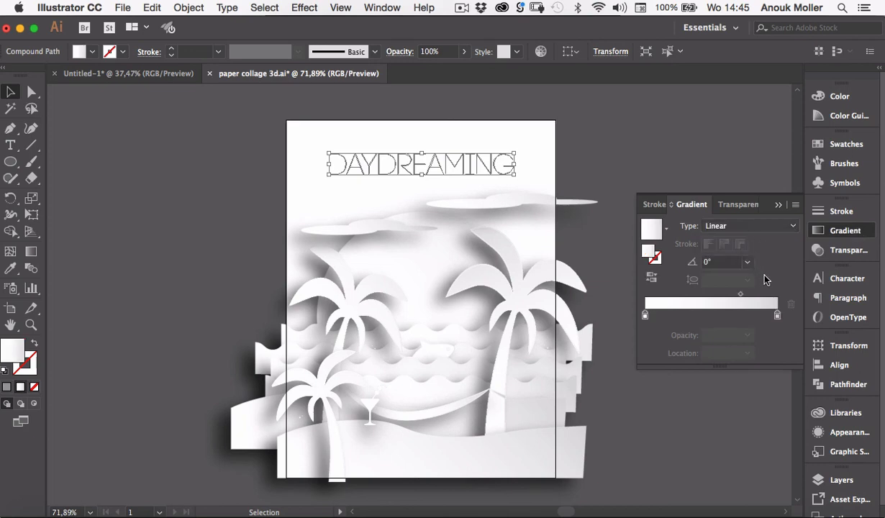
click(644, 316)
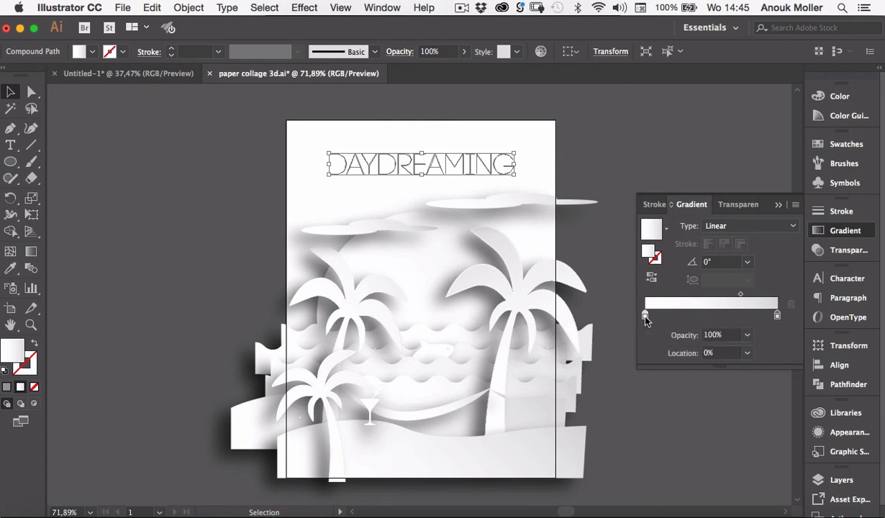
double_click(644, 317)
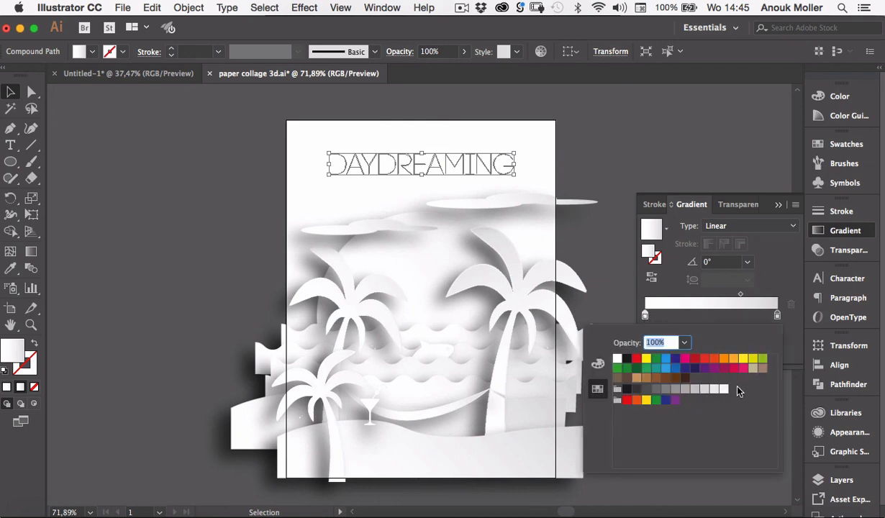
click(713, 359)
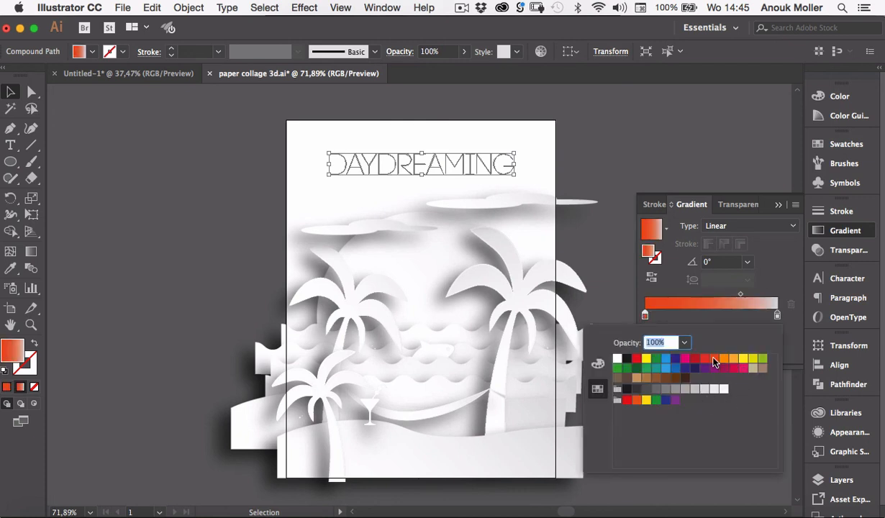
Set the ending color stop of the lettering's gradient to red
click(777, 317)
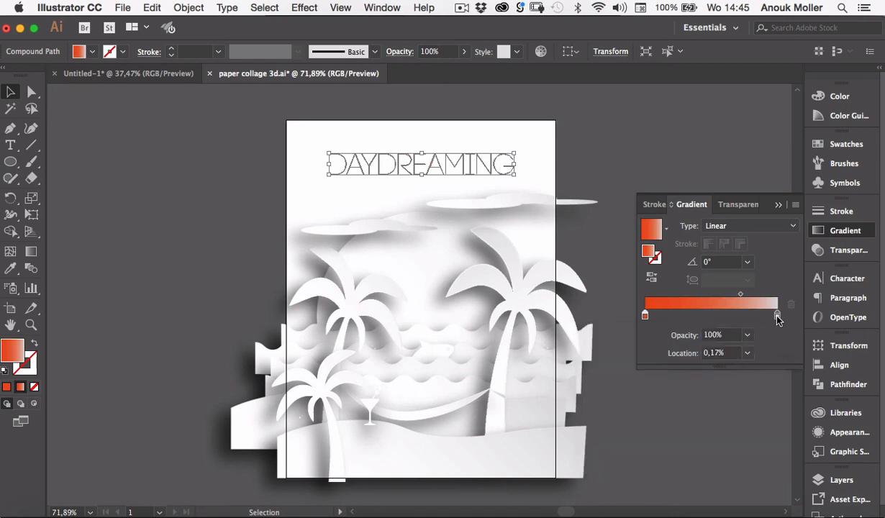
double_click(777, 317)
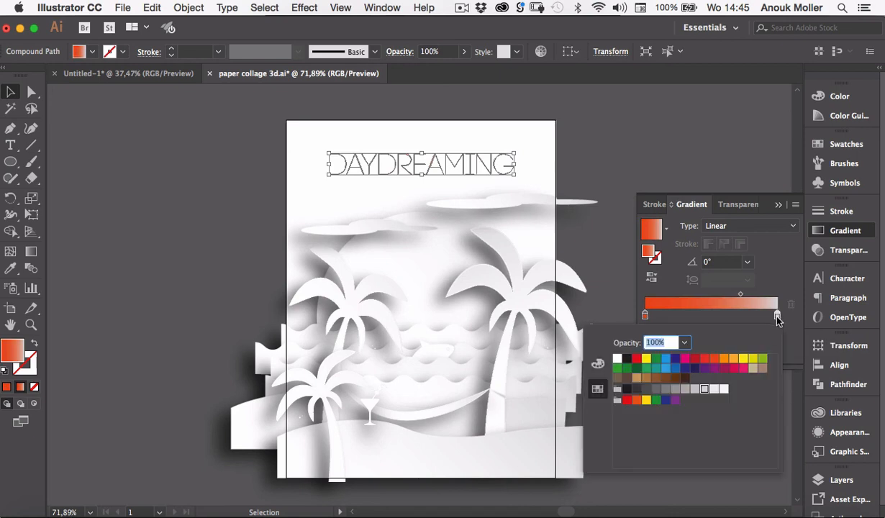
click(705, 359)
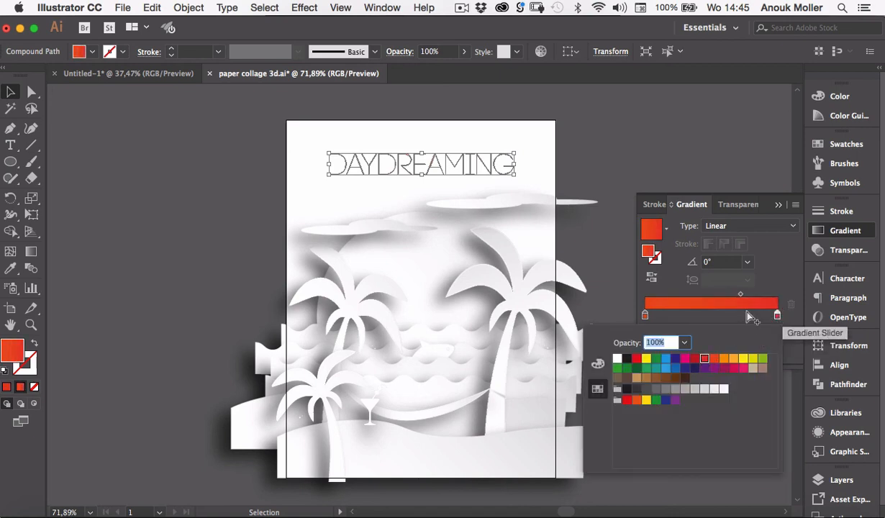
click(645, 317)
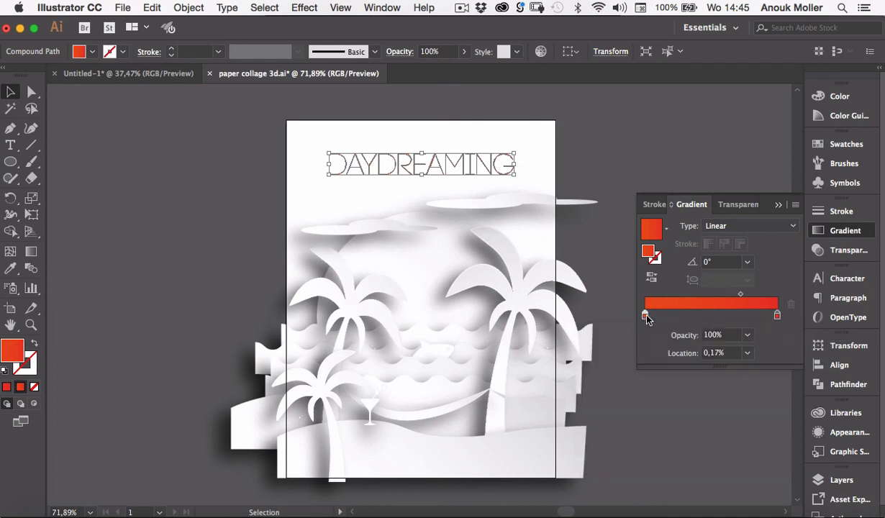
Change the starting color stop of the DAYDREAMING lettering's gradient to orange F28307
double_click(645, 317)
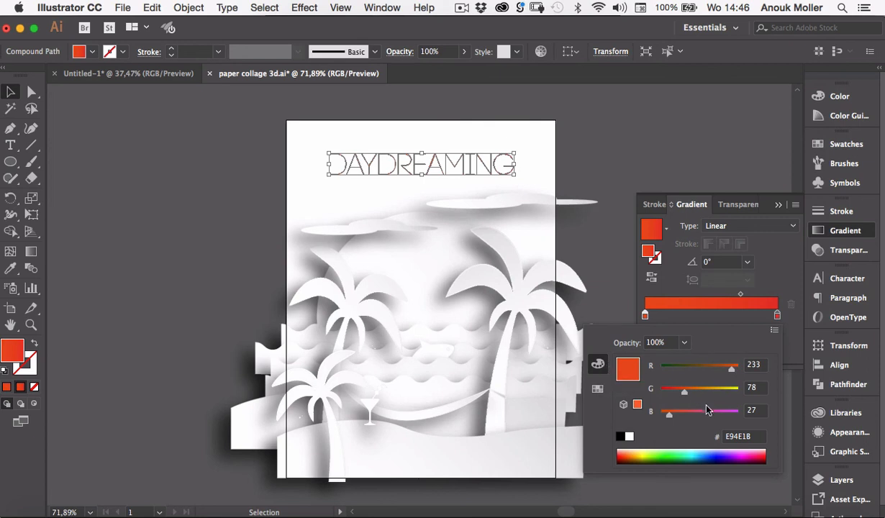
drag(686, 395, 736, 371)
drag(669, 417, 663, 415)
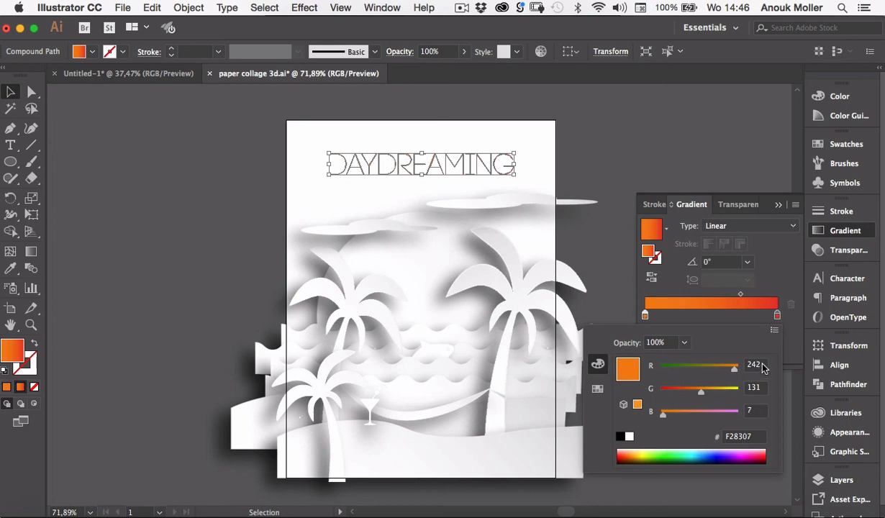
click(701, 497)
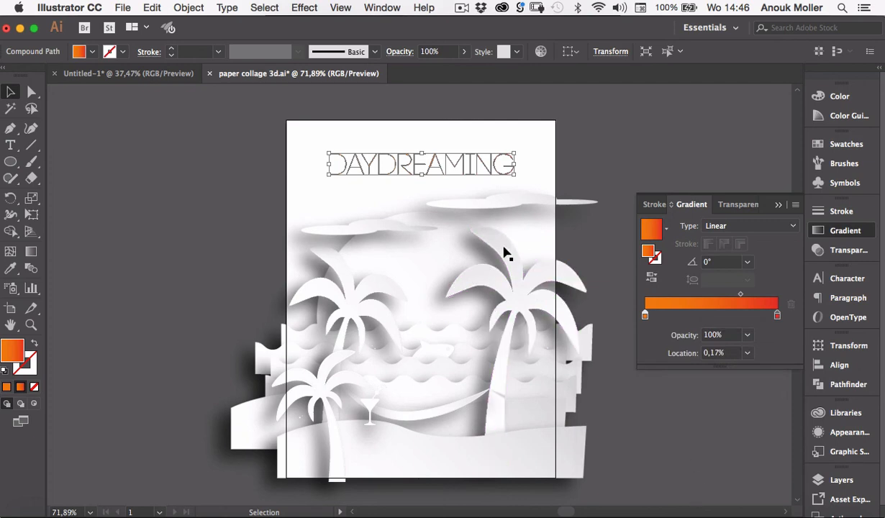
Set the lettering's gradient angle to 90° and move the gradient midpoint to about 53%
scroll(487, 304, up, 1)
scroll(497, 298, up, 4)
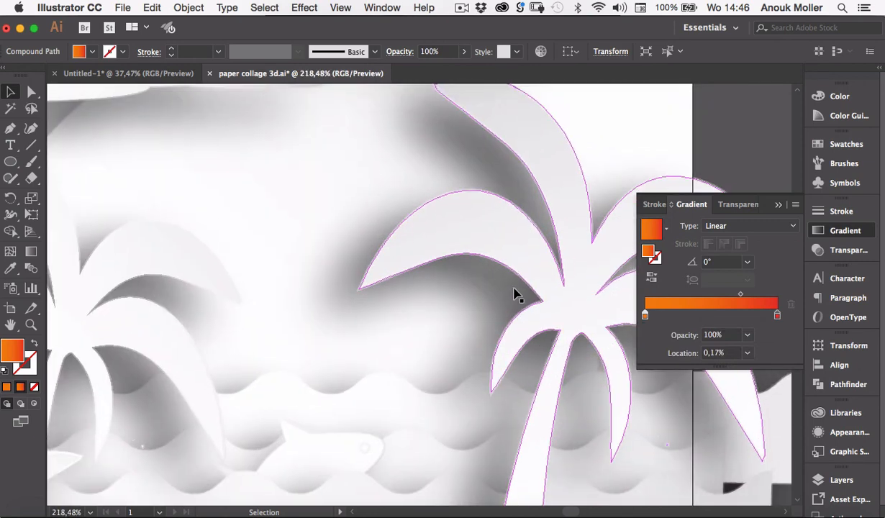
scroll(528, 289, up, 3)
scroll(536, 284, up, 3)
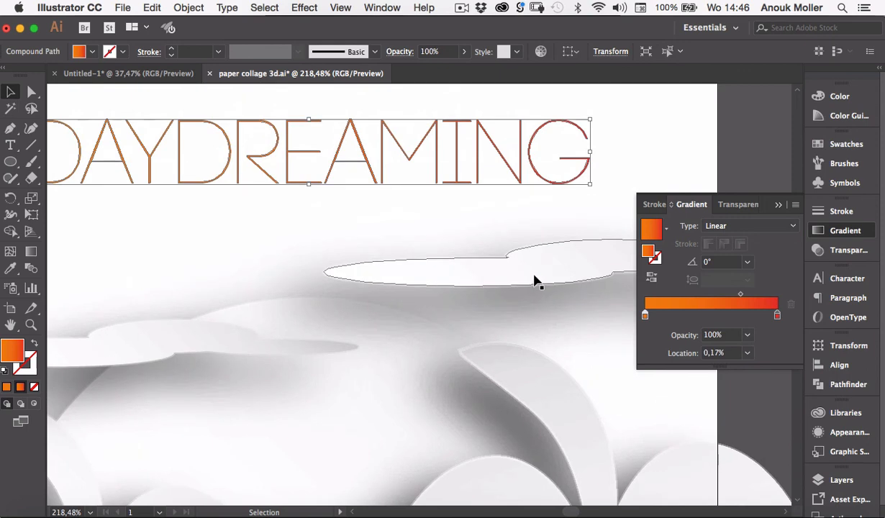
scroll(541, 253, up, 1)
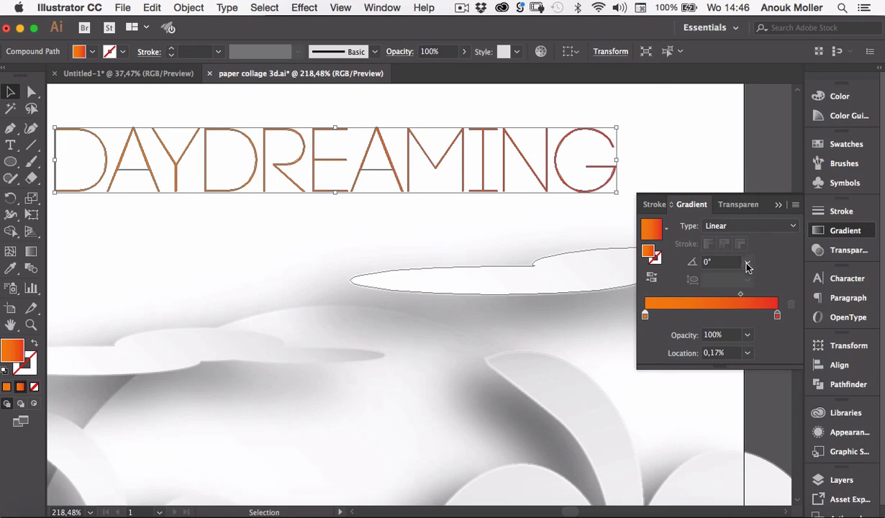
click(750, 263)
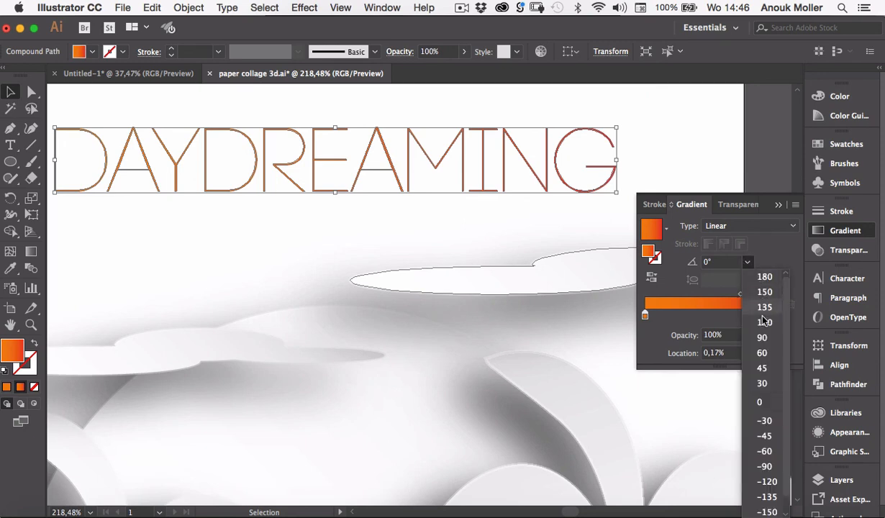
click(763, 338)
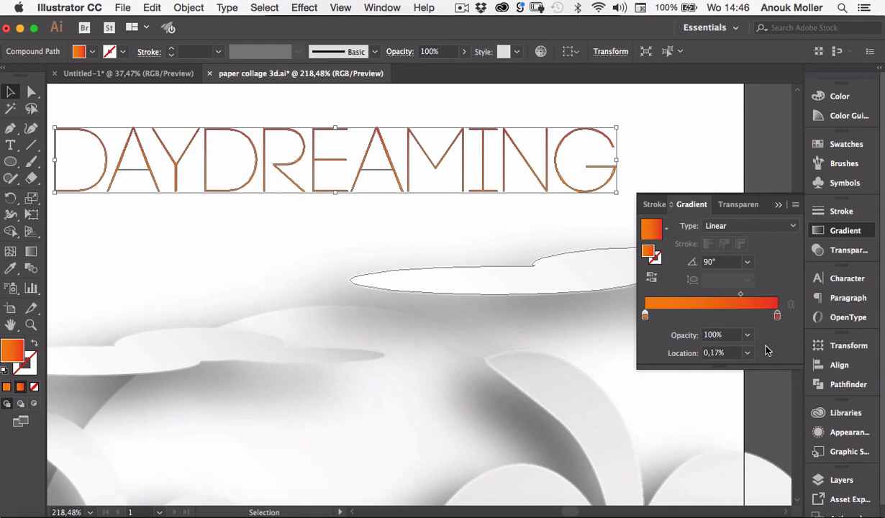
drag(741, 295, 714, 295)
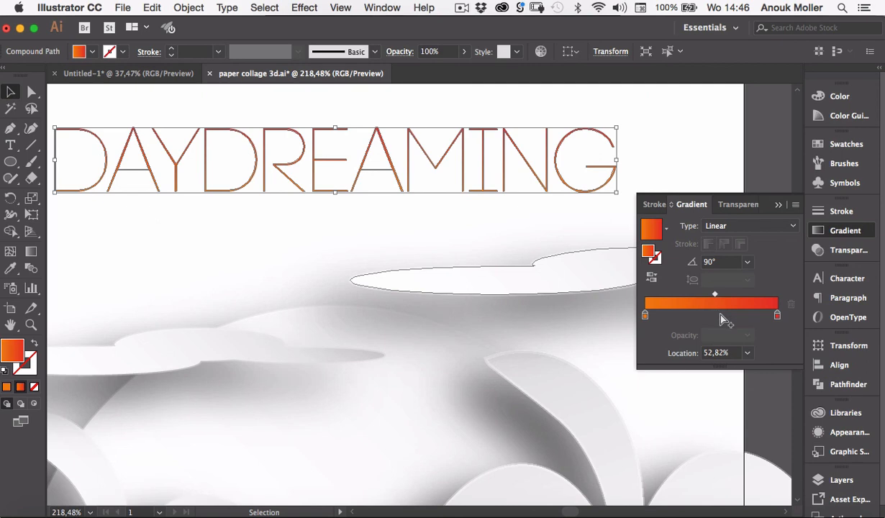
Shift the starting color stop of the lettering's gradient to golden yellow by raising its green value
click(646, 316)
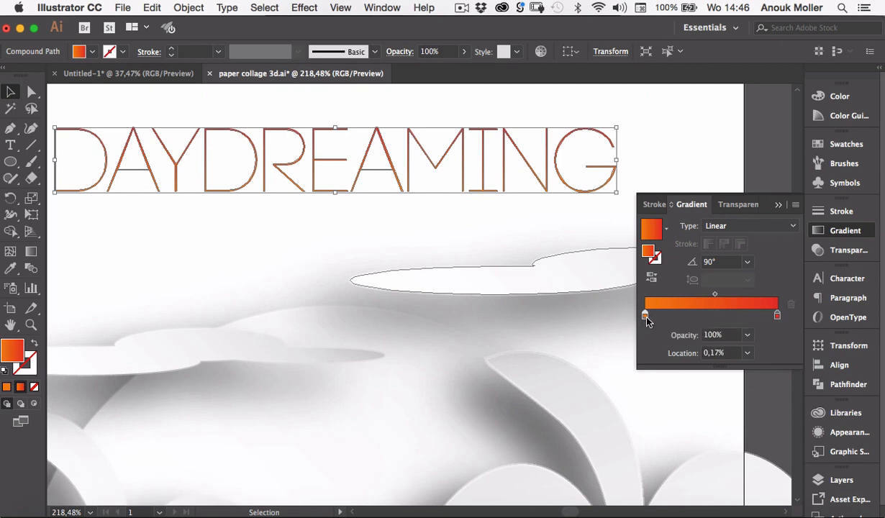
double_click(645, 316)
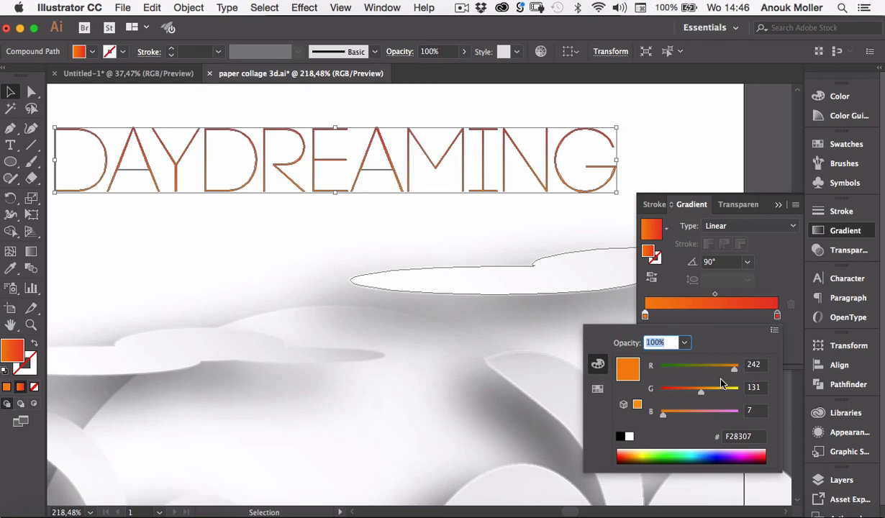
drag(703, 393, 718, 397)
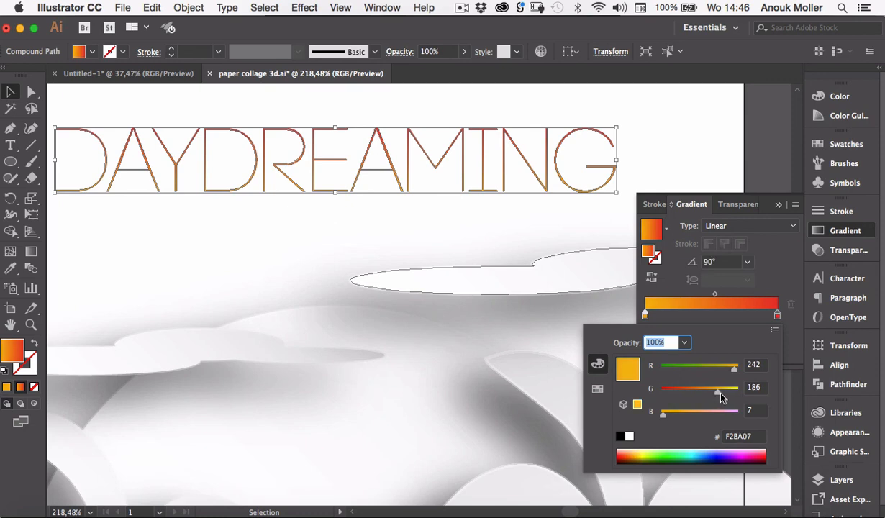
Change the ending color stop of the lettering's gradient to dark red B7330E and deselect the title
double_click(777, 316)
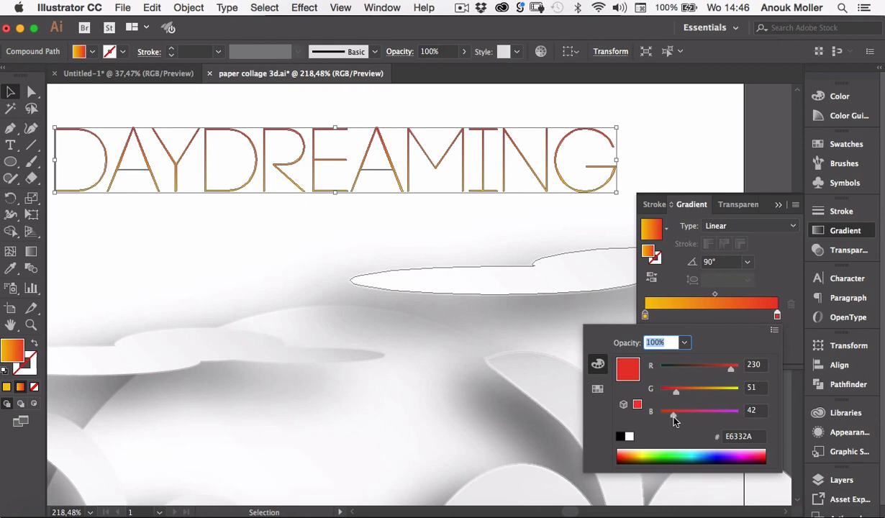
drag(674, 417, 664, 415)
click(717, 367)
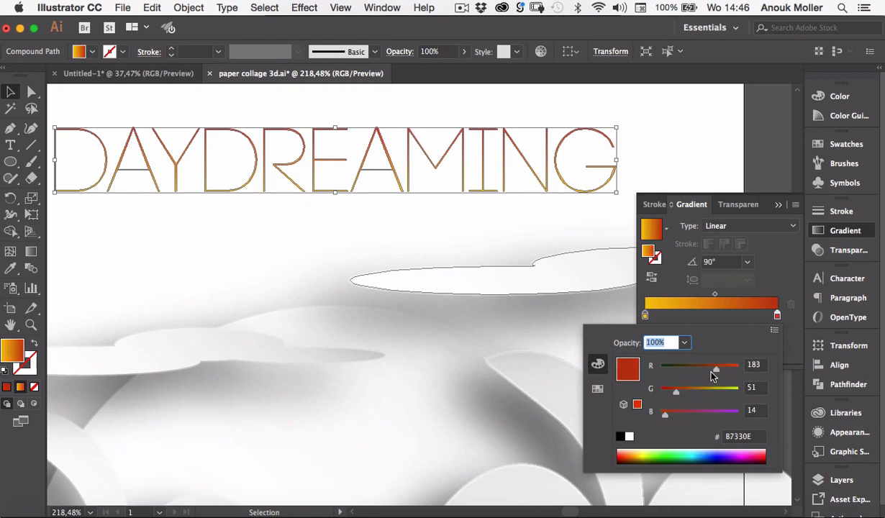
click(771, 173)
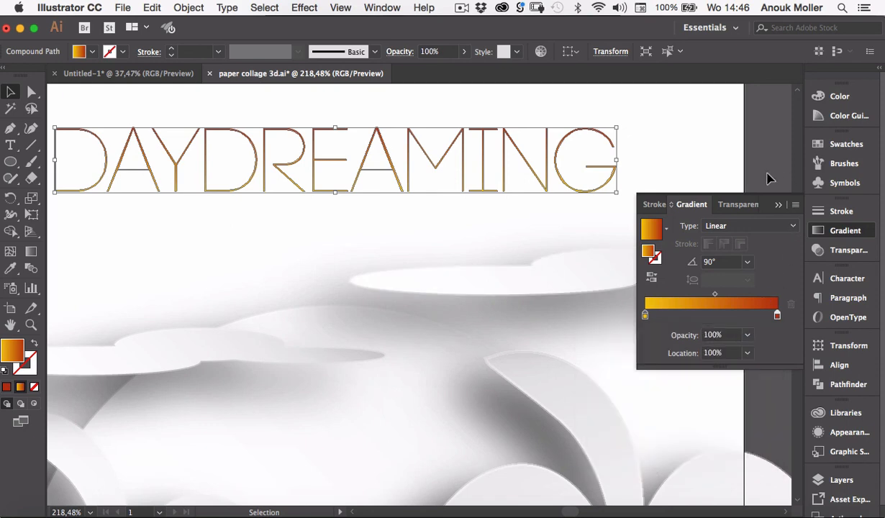
click(778, 205)
click(674, 171)
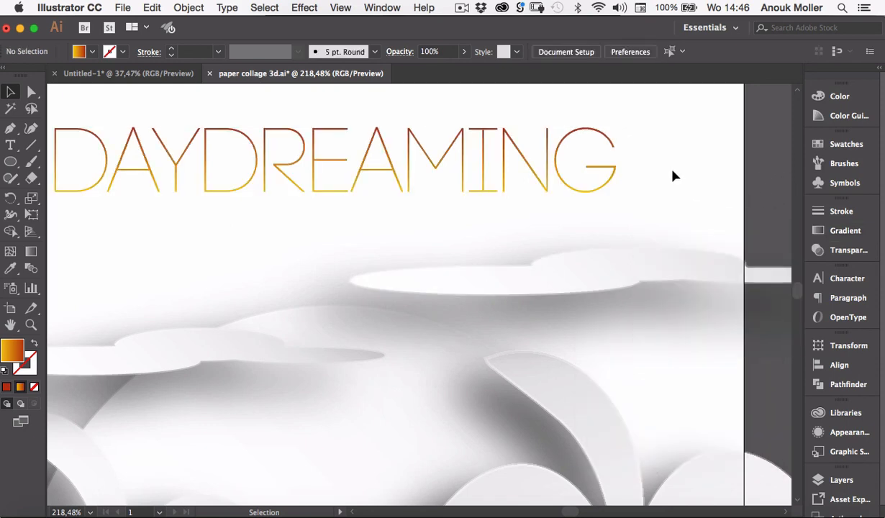
Examine the recolored title together with the whole beach collage and the shapes overhanging the artboard
scroll(661, 335, down, 5)
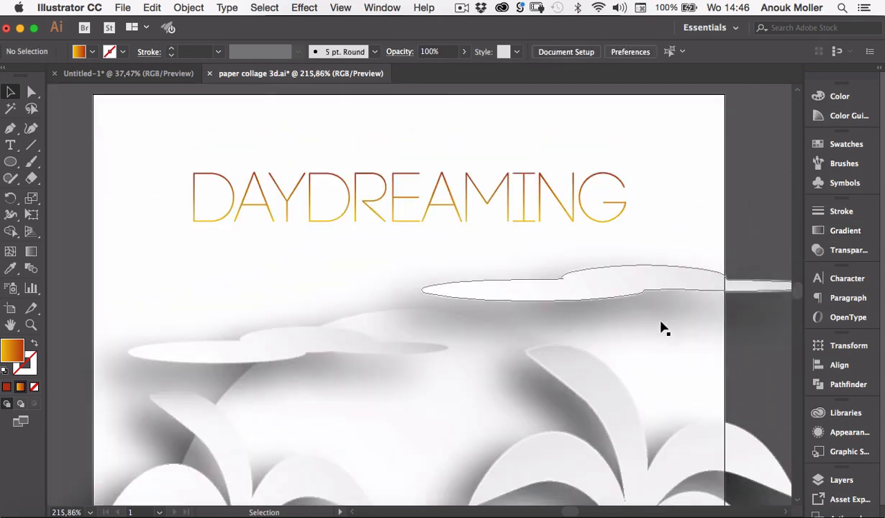
scroll(732, 230, up, 1)
scroll(732, 230, up, 1)
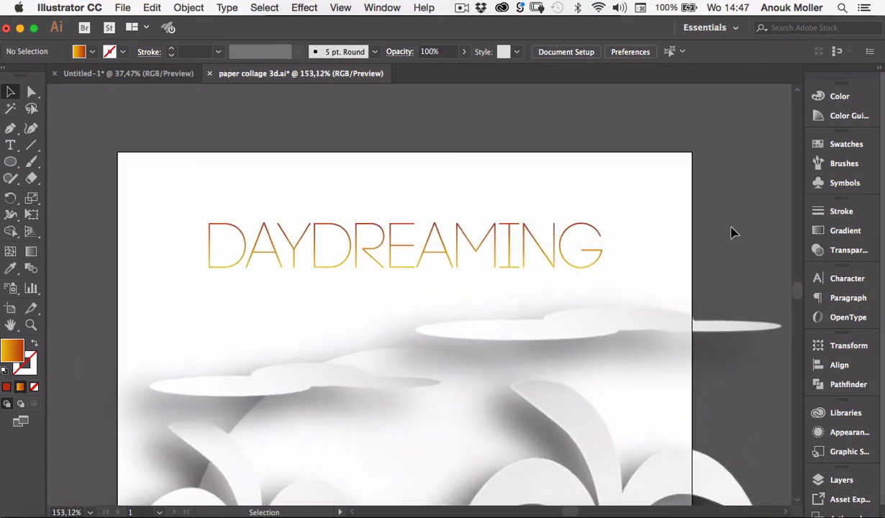
scroll(732, 232, up, 1)
scroll(739, 228, down, 3)
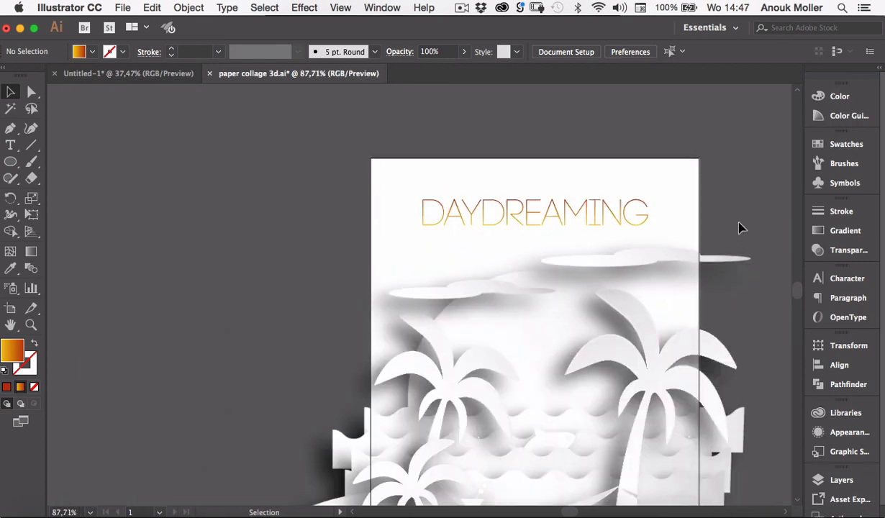
scroll(744, 225, down, 1)
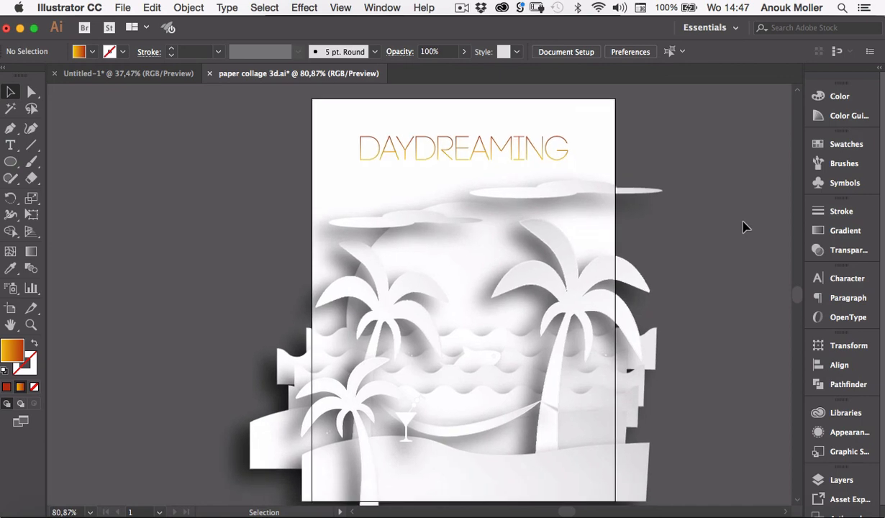
scroll(740, 224, down, 1)
scroll(741, 225, up, 1)
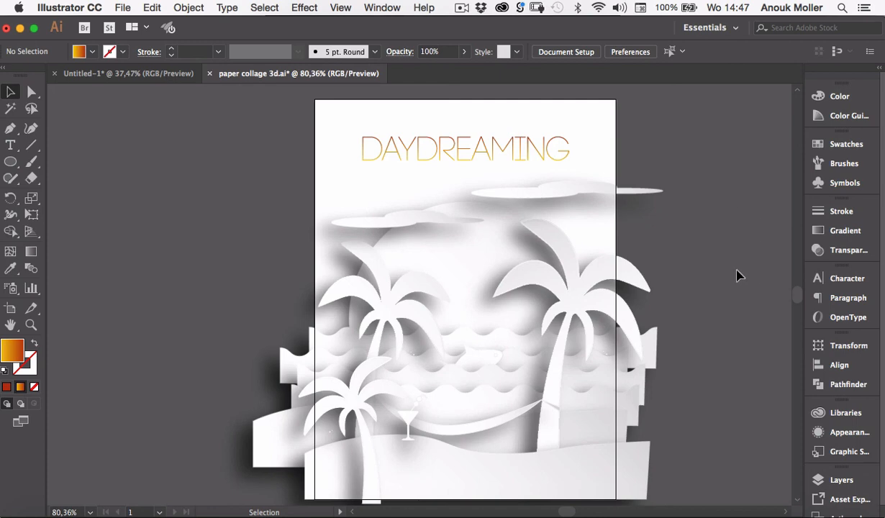
scroll(729, 288, down, 1)
scroll(729, 287, right, 1)
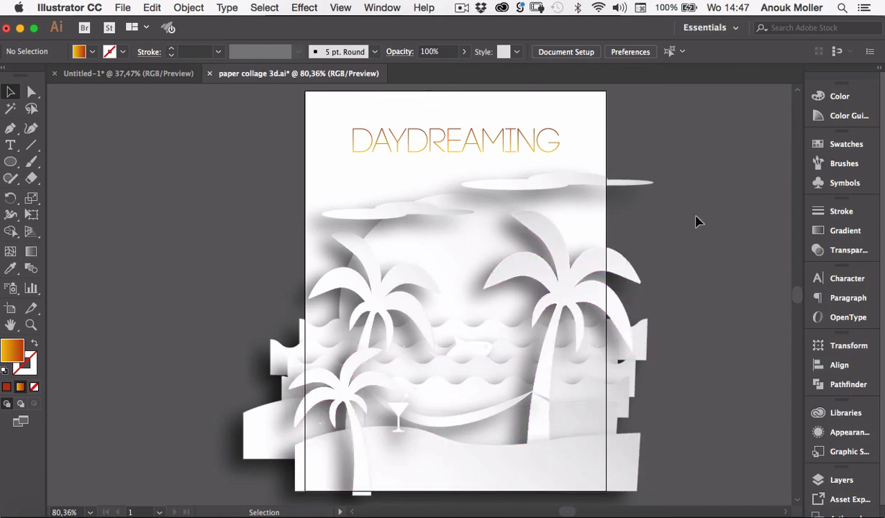
scroll(713, 223, right, 1)
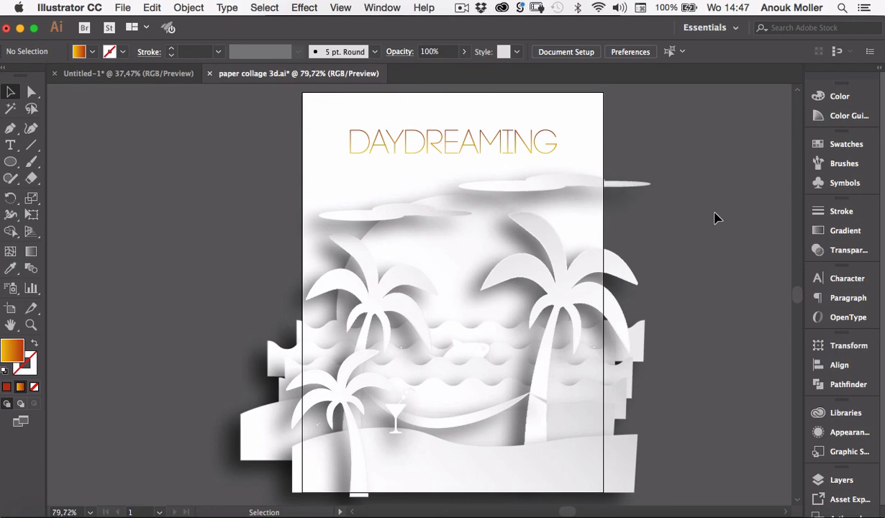
Group all the beach scene shapes, leaving out the DAYDREAMING title
scroll(714, 218, down, 1)
scroll(699, 214, down, 5)
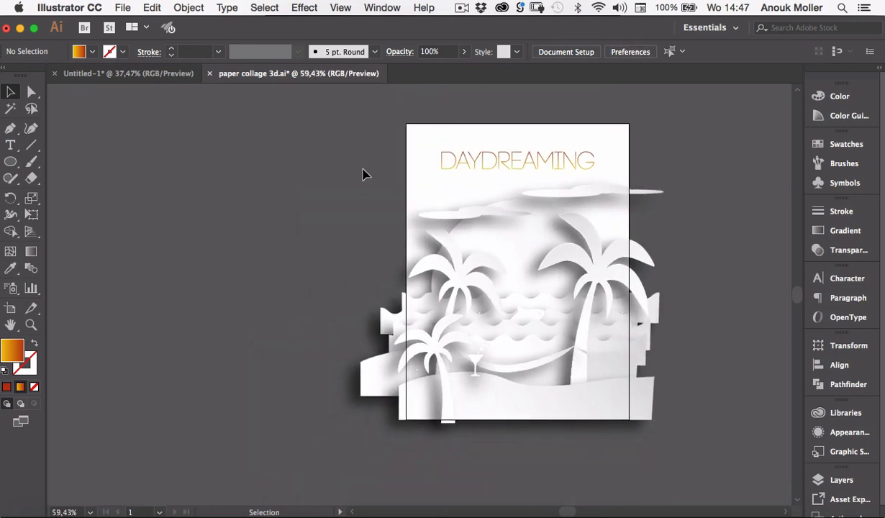
drag(669, 310, 707, 458)
key(super+g)
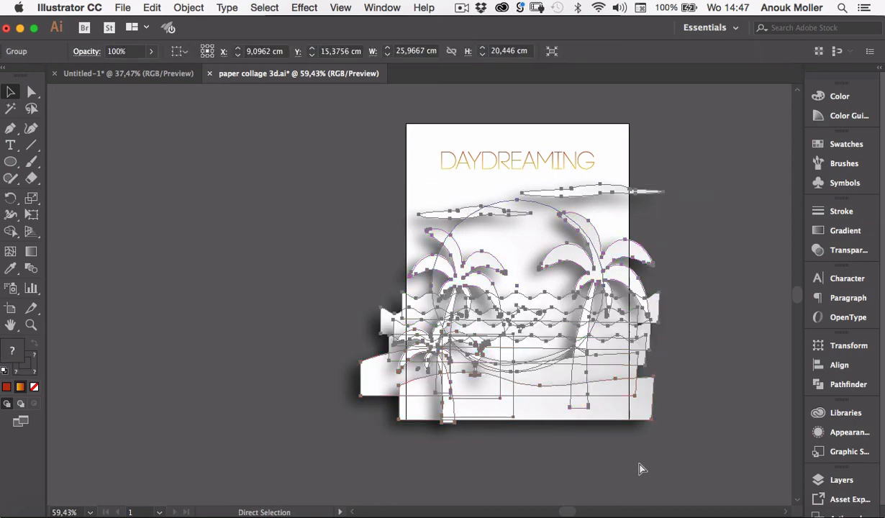
click(176, 211)
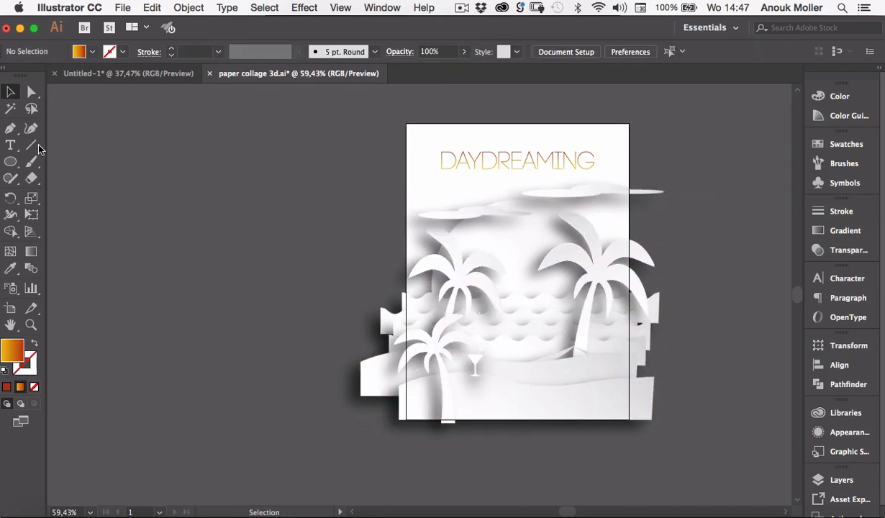
Draw a rectangle covering the entire artboard, about 19.1 × 25.3 cm, on top of the artwork
drag(11, 161, 50, 165)
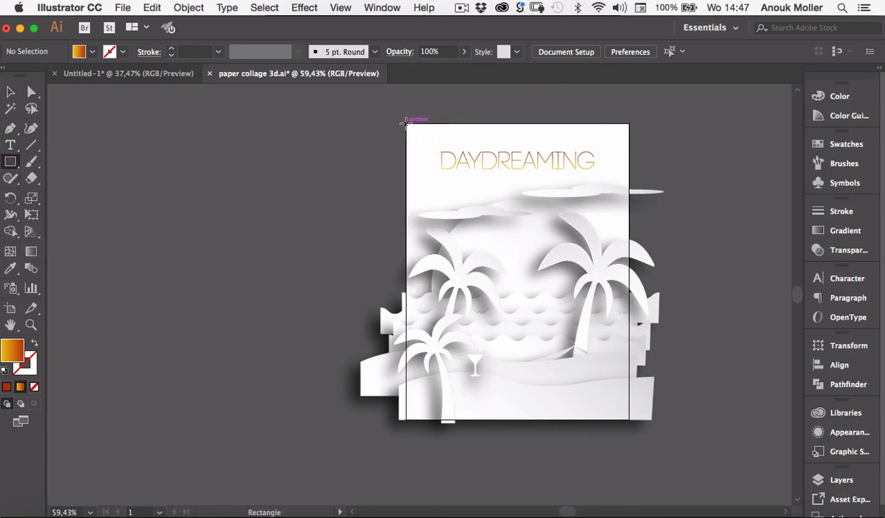
drag(405, 123, 629, 420)
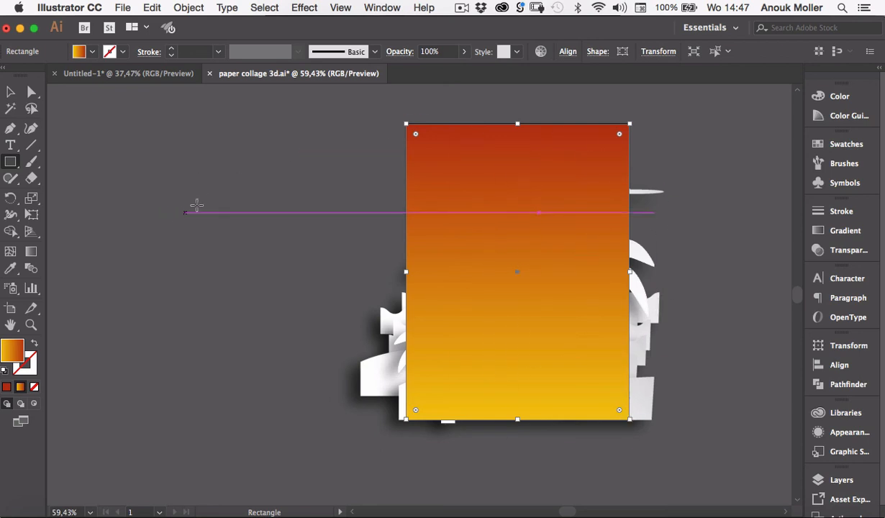
click(10, 91)
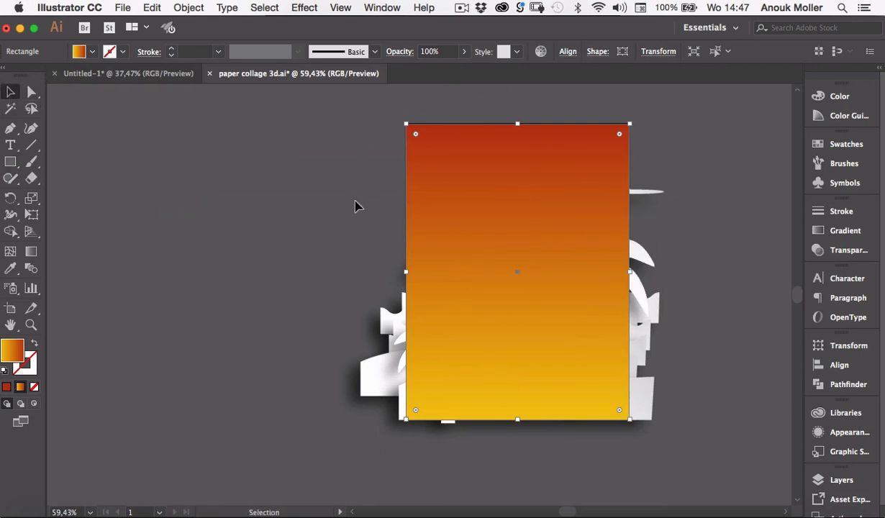
Make a clipping mask from the rectangle and the grouped beach scene, cropping the overhanging shapes to the artboard
drag(650, 365, 734, 470)
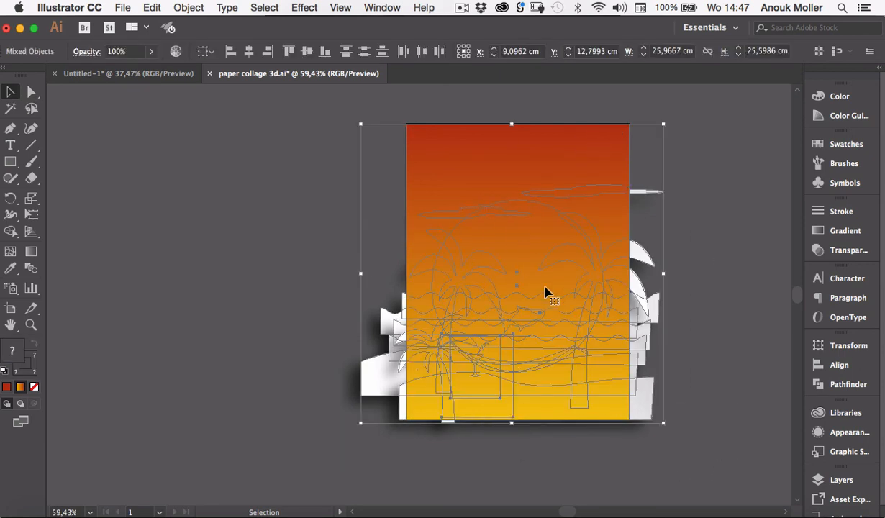
click(188, 7)
mouse_move(294, 448)
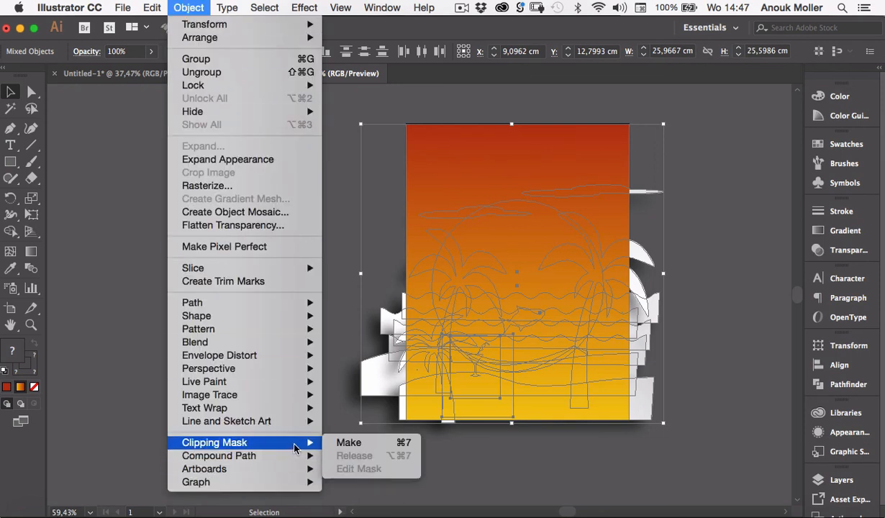
click(348, 444)
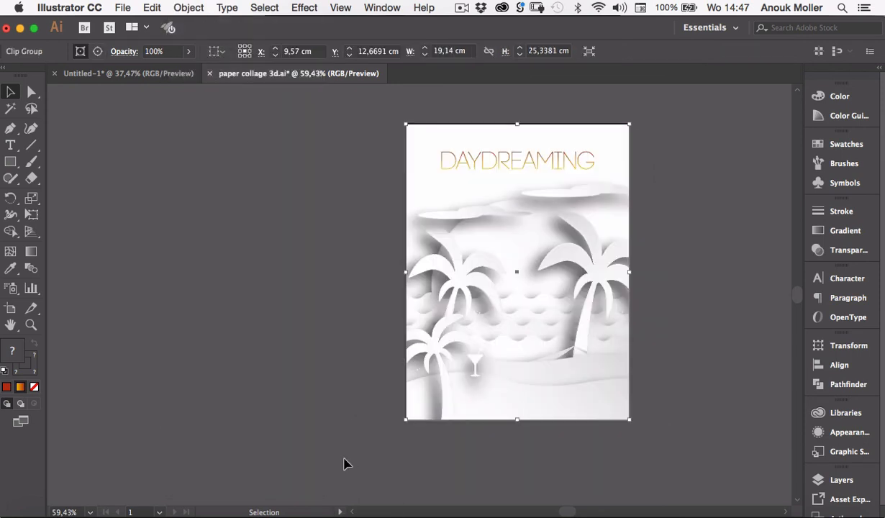
click(278, 392)
scroll(676, 245, right, 5)
scroll(676, 245, up, 1)
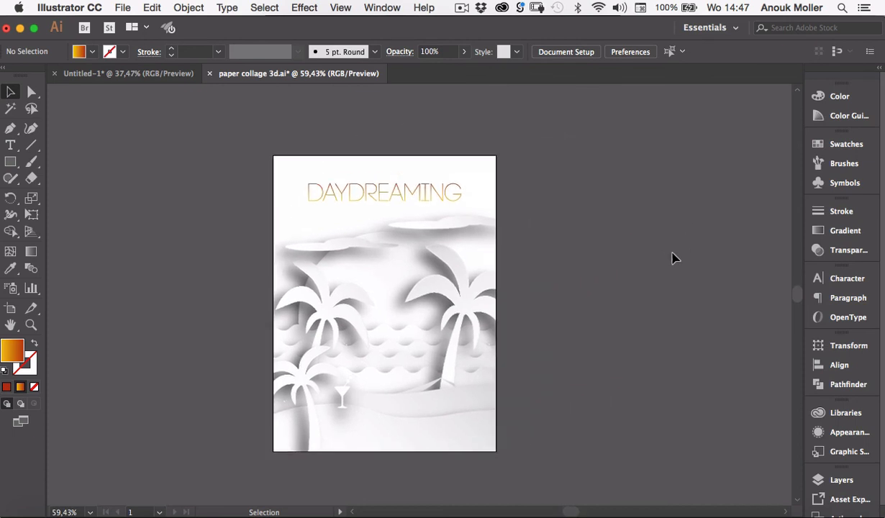
scroll(673, 257, down, 1)
scroll(672, 257, left, 1)
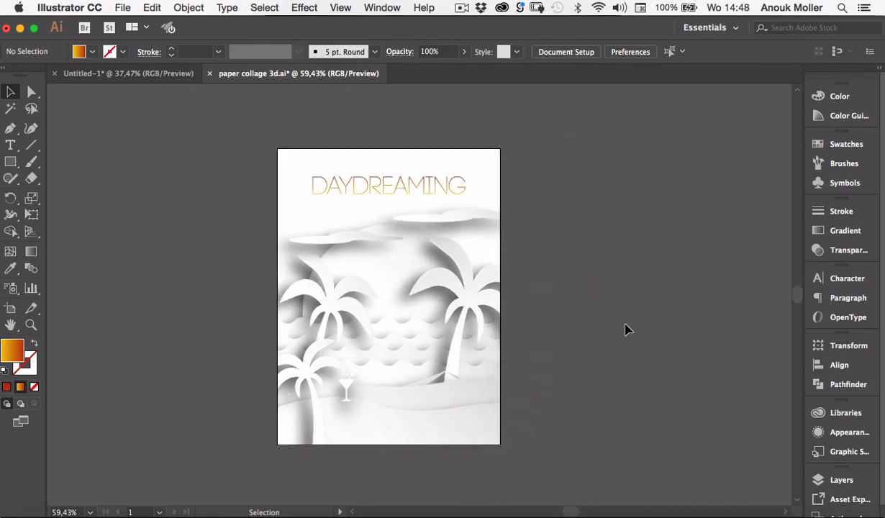